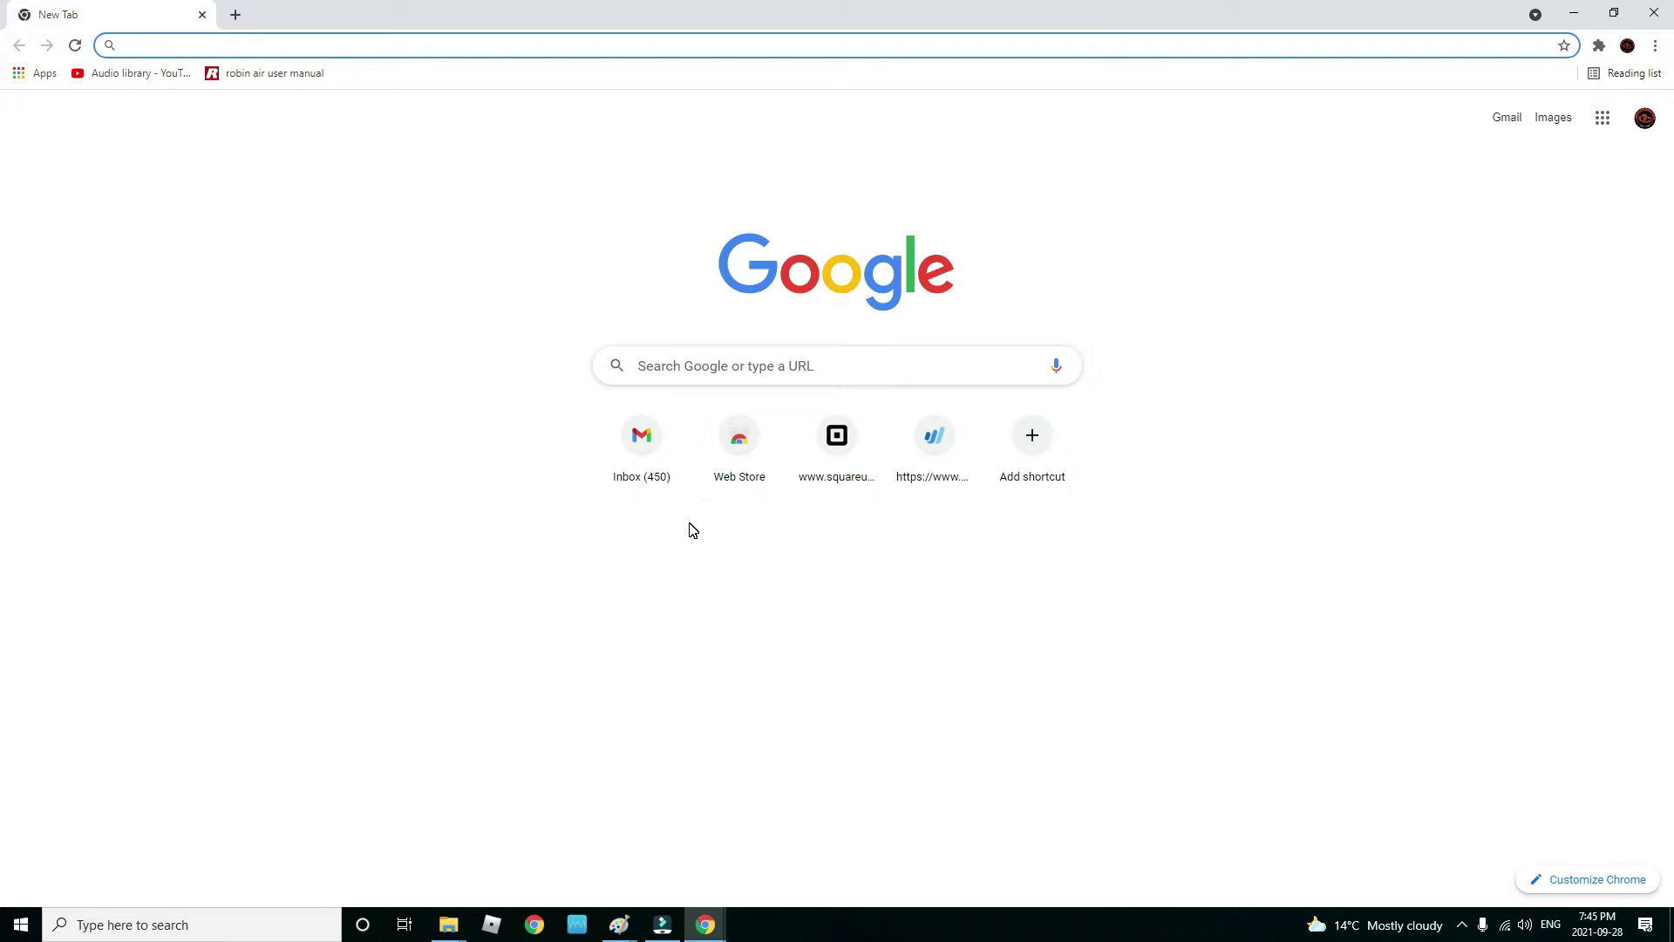
# Step: Close the duplicate Chrome window and restore the remaining New Tab window
pyautogui.moveTo(706, 925)
pyautogui.click(878, 791)
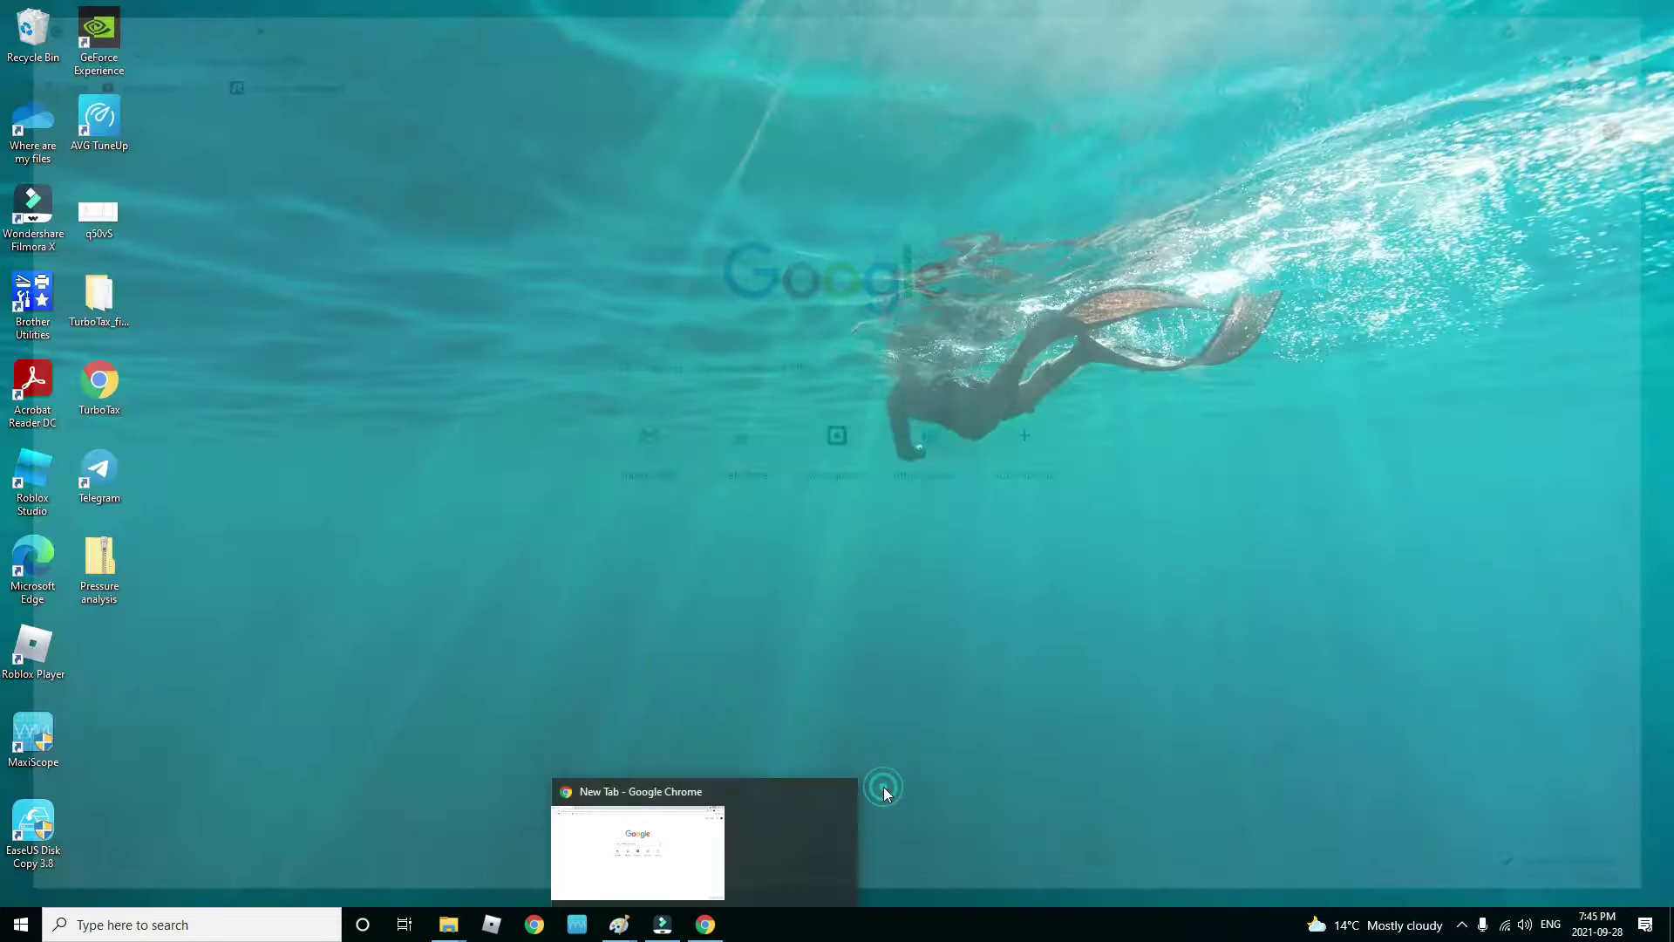
pyautogui.click(723, 815)
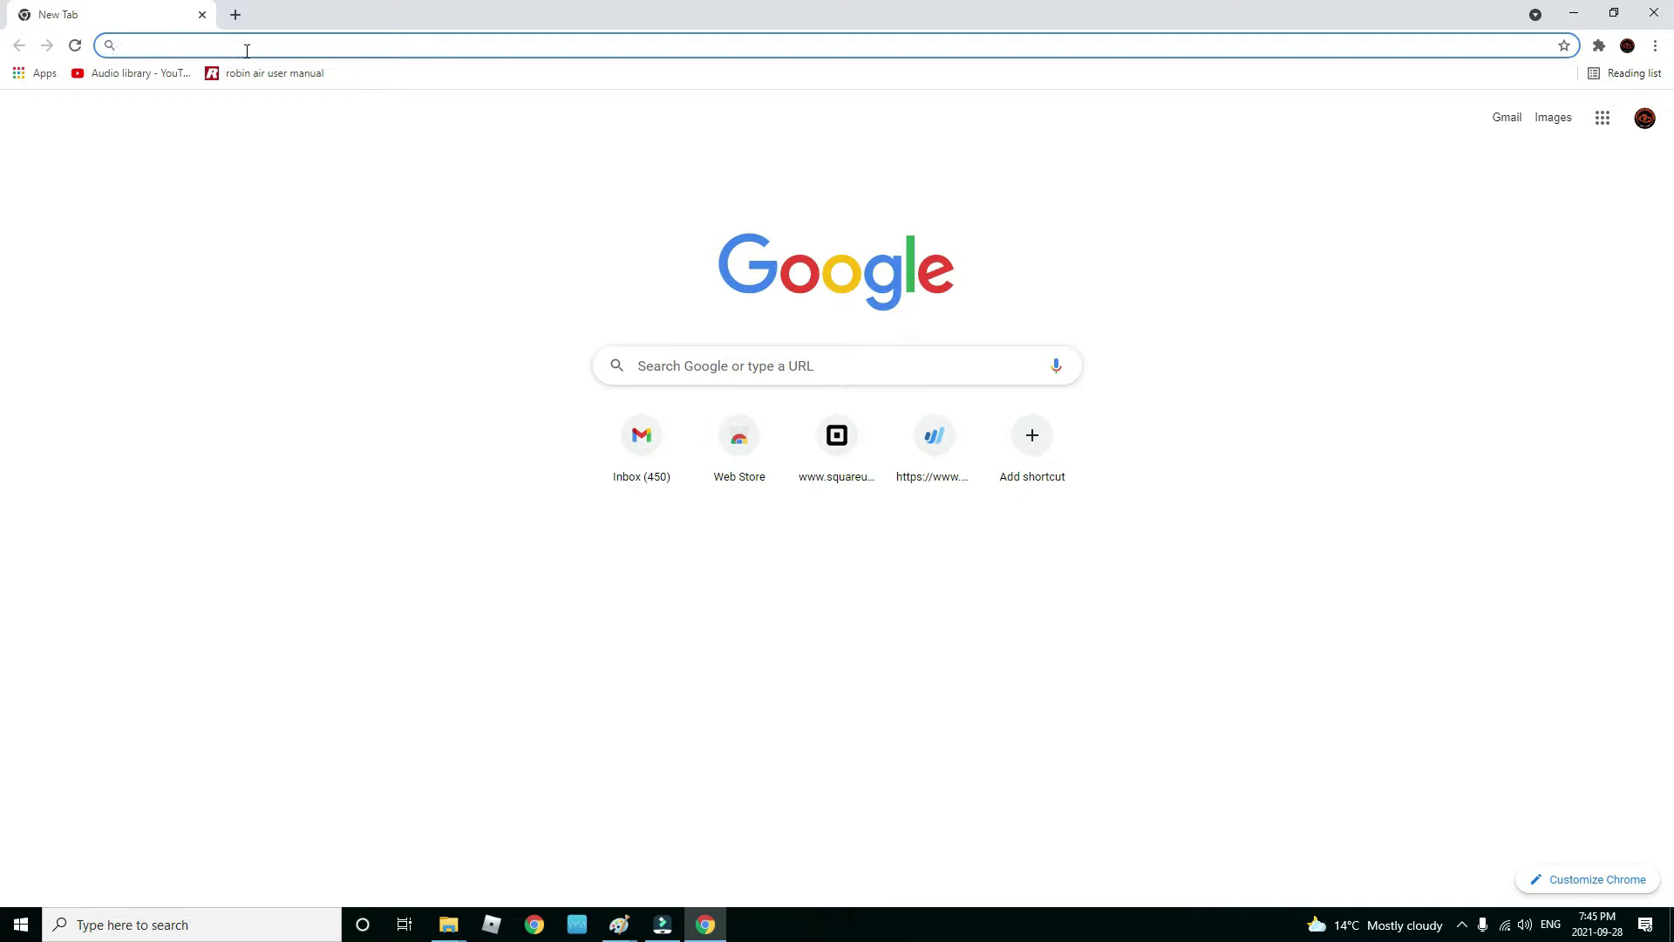
# Step: Search Google for 'vx manager download'
pyautogui.click(670, 365)
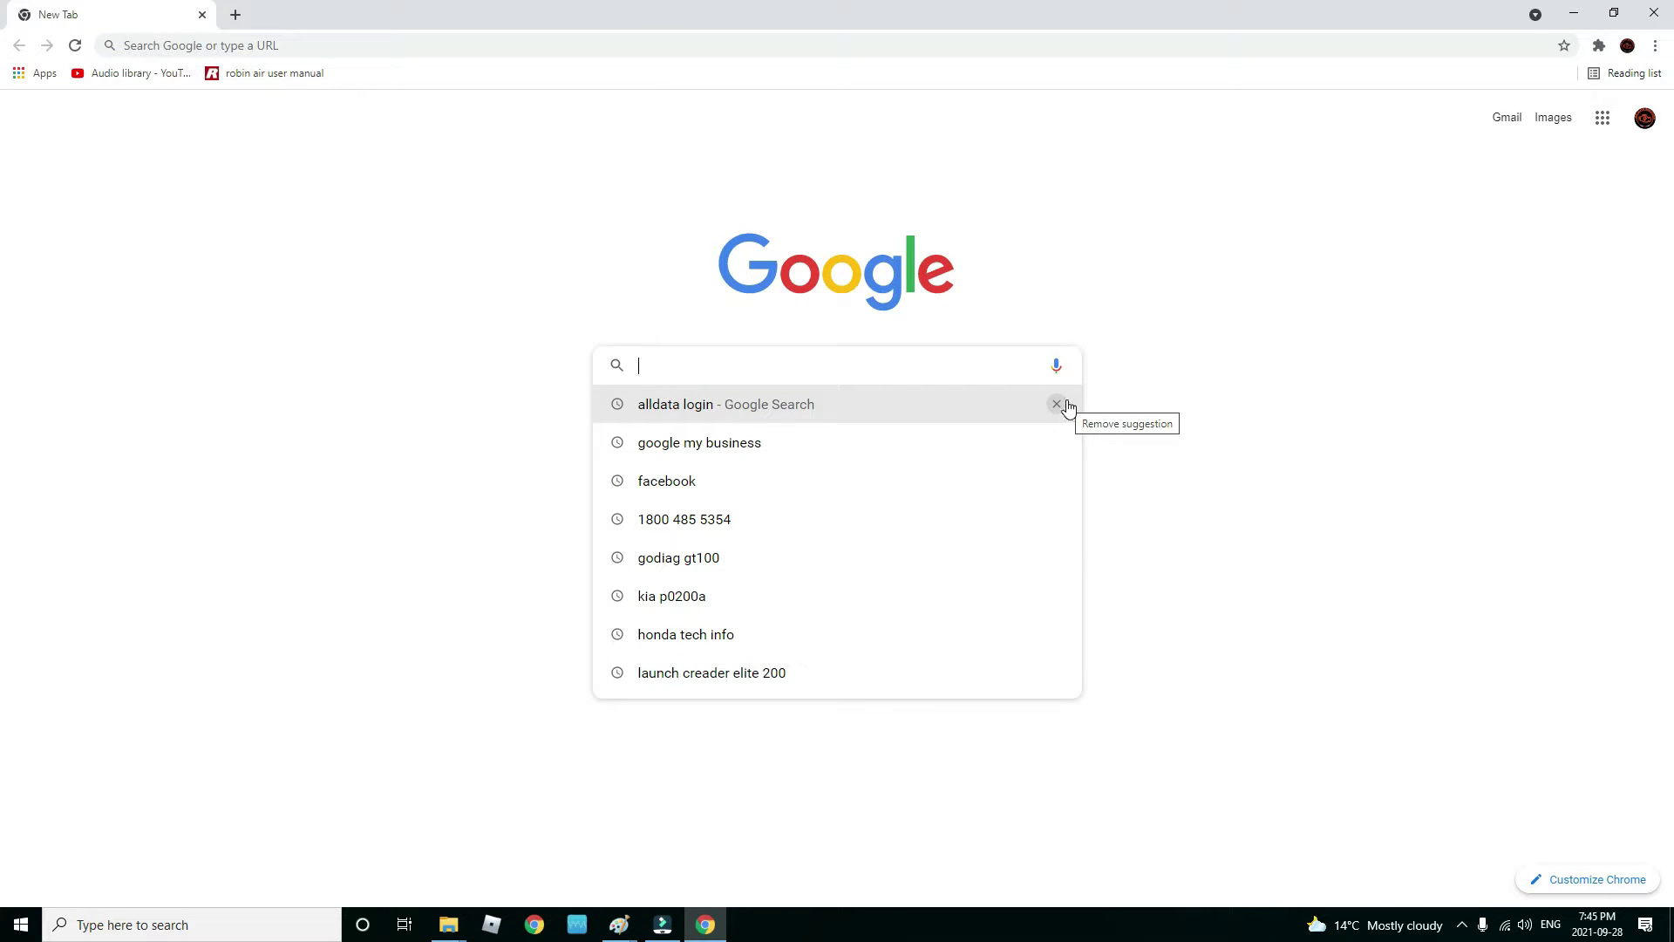
pyautogui.write('vx mana')
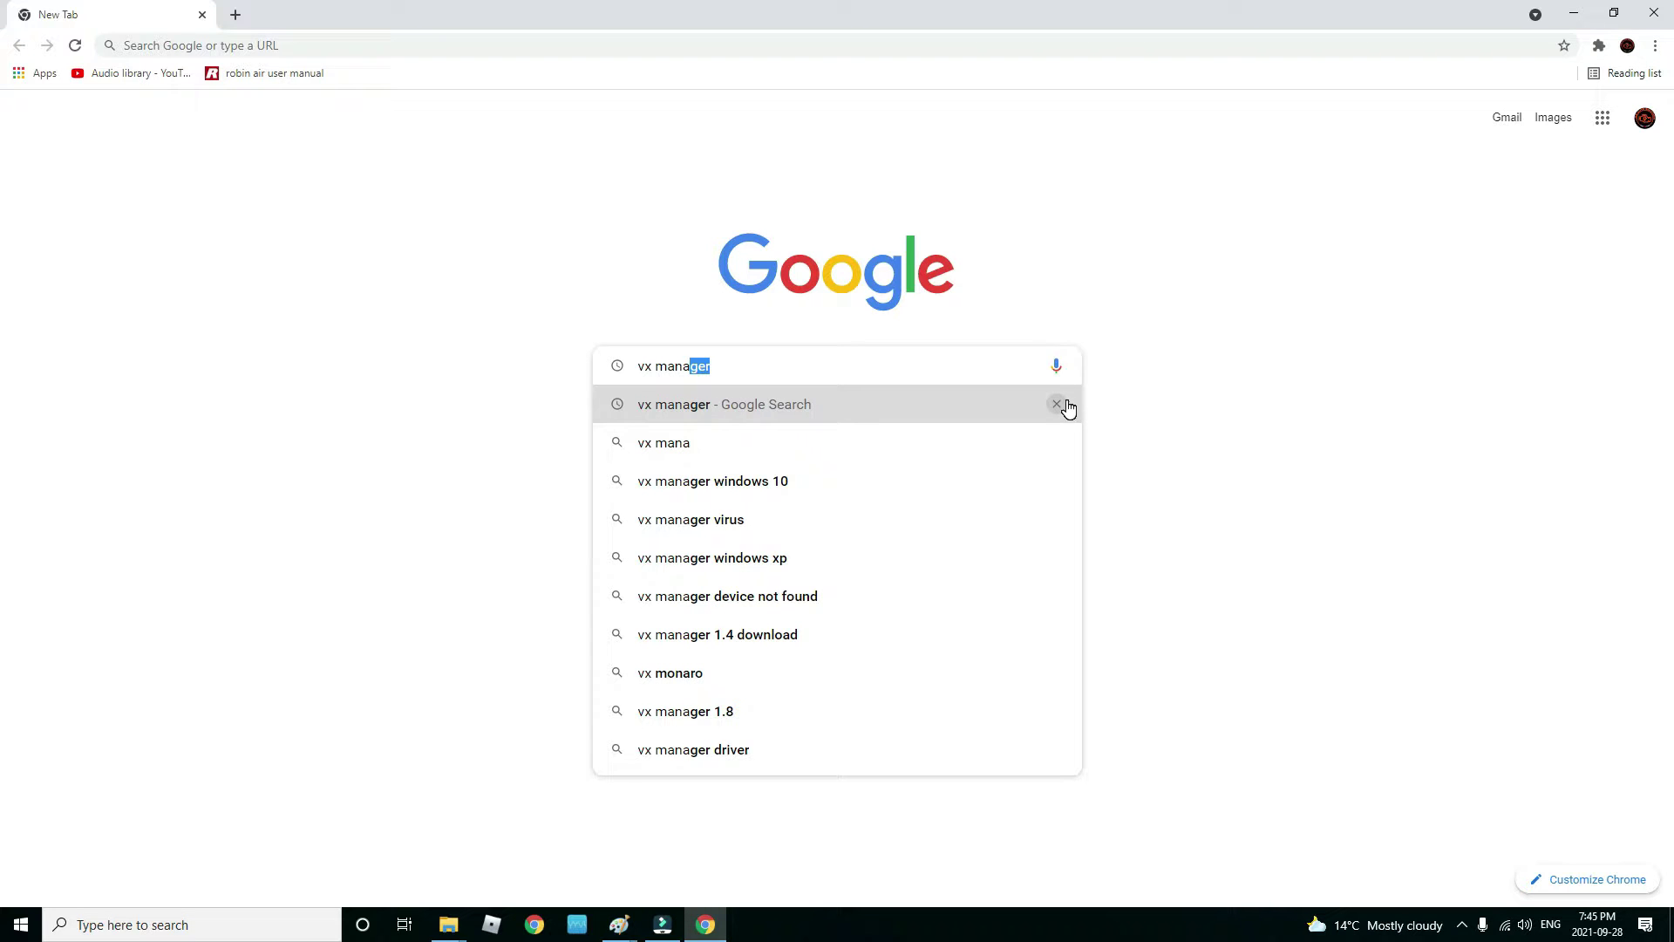
pyautogui.write('ger dow')
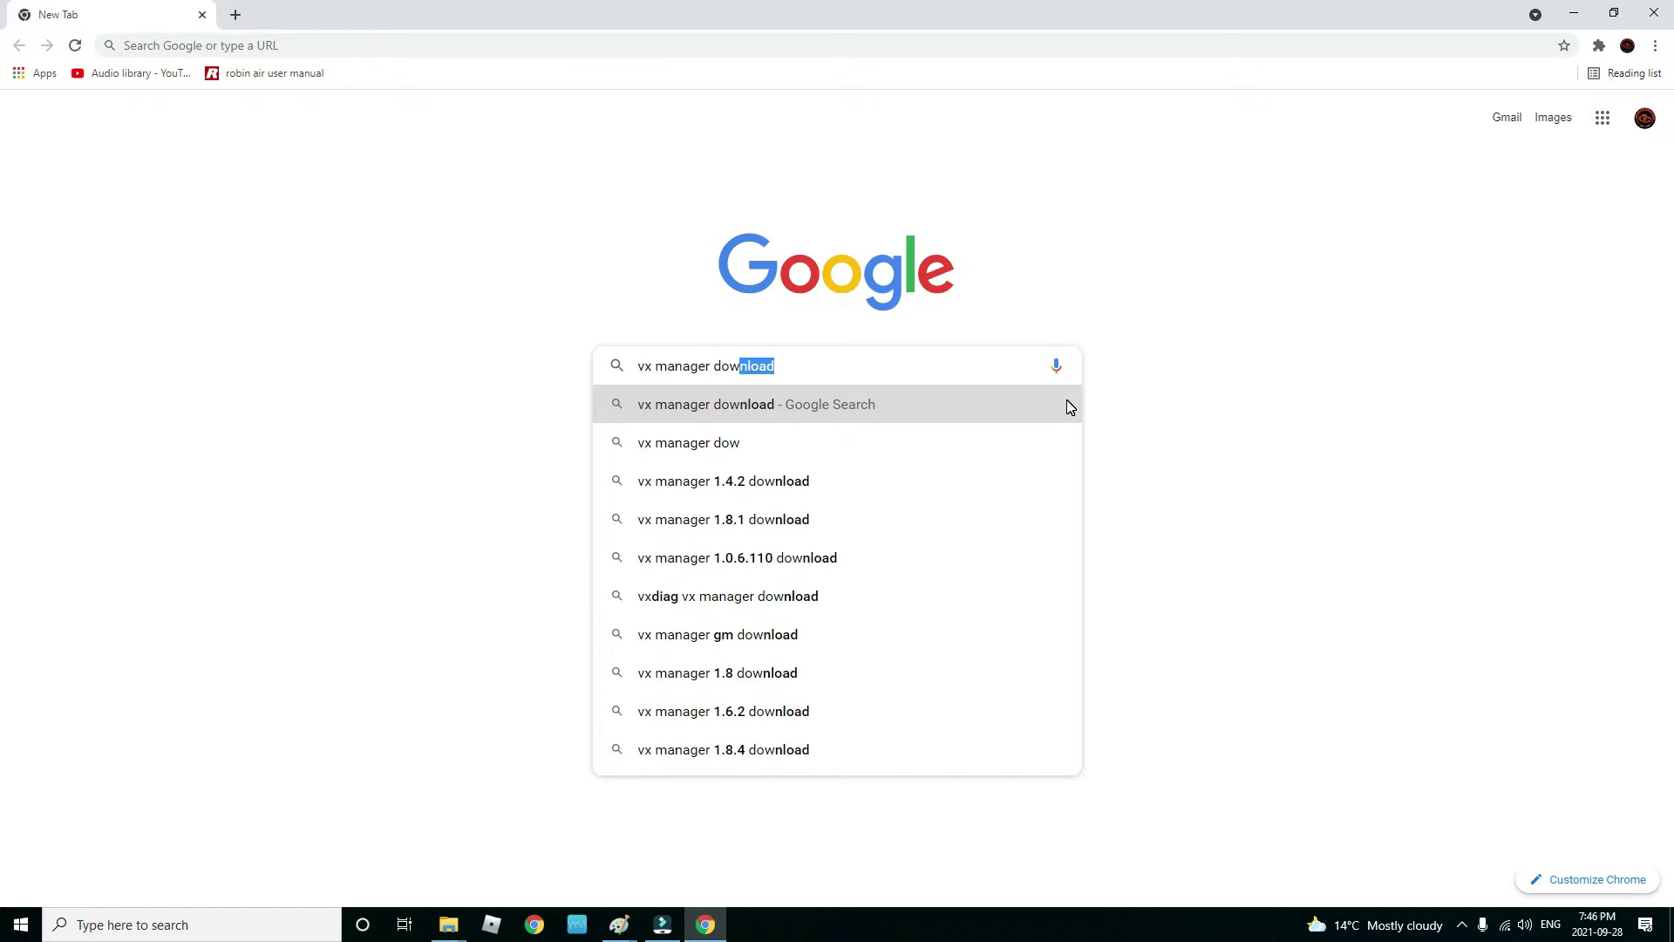
pyautogui.press('Return')
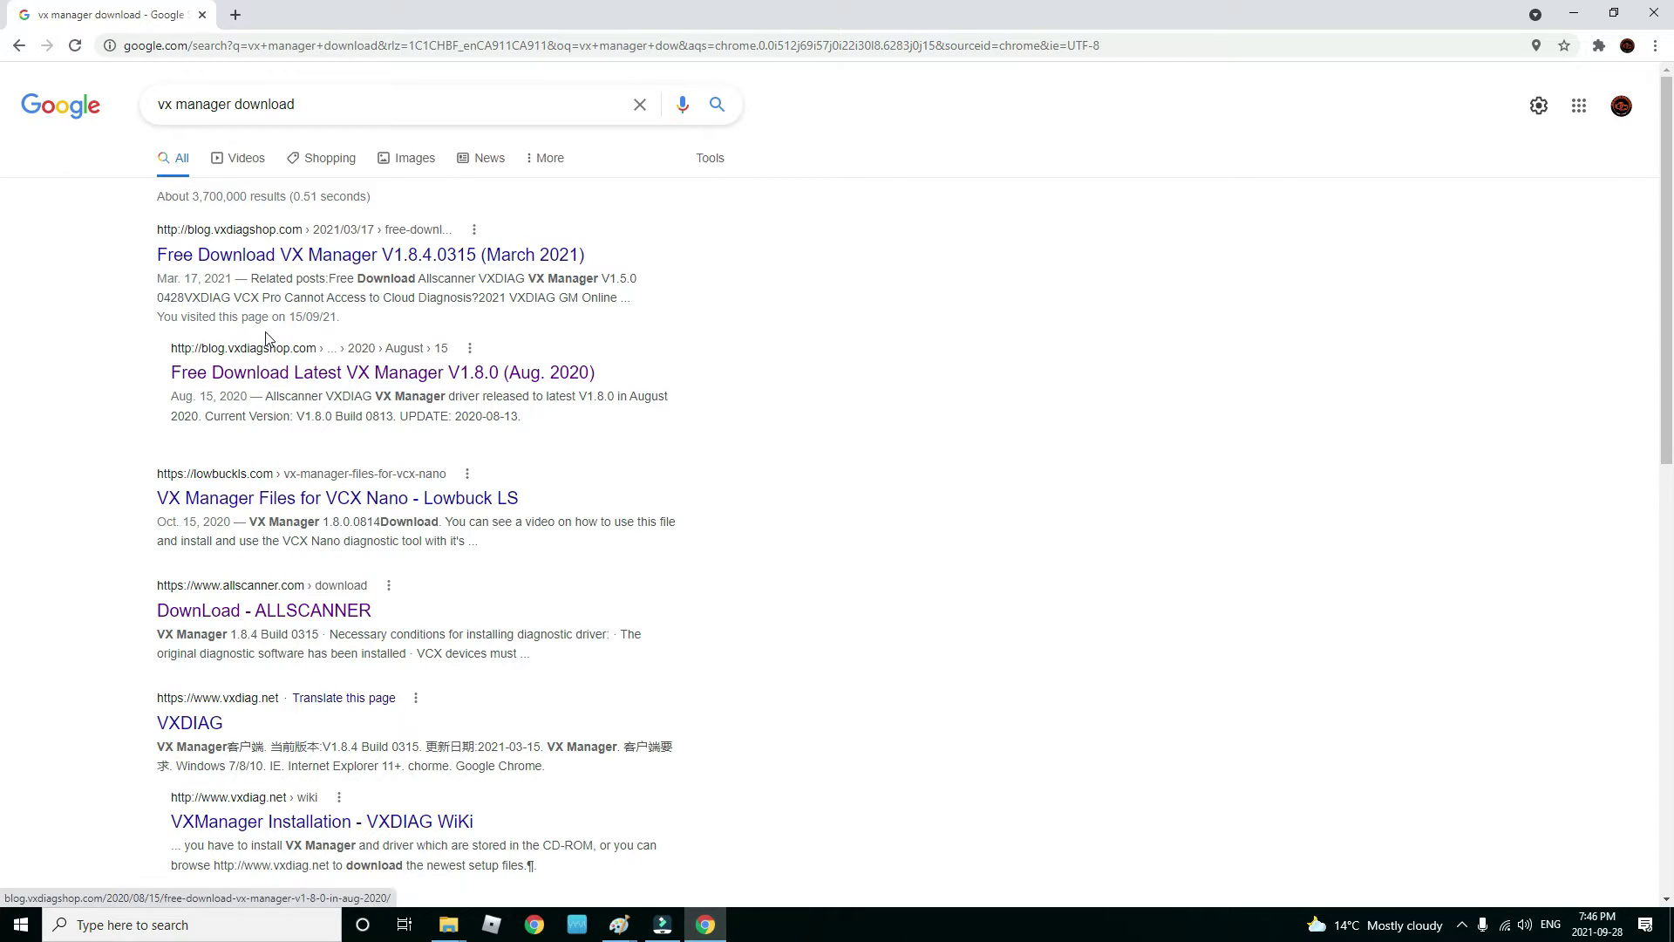
# Step: Open the VX Manager V1.8.4.0315 post, follow its MEGA download link, then close the MEGA page
pyautogui.click(258, 255)
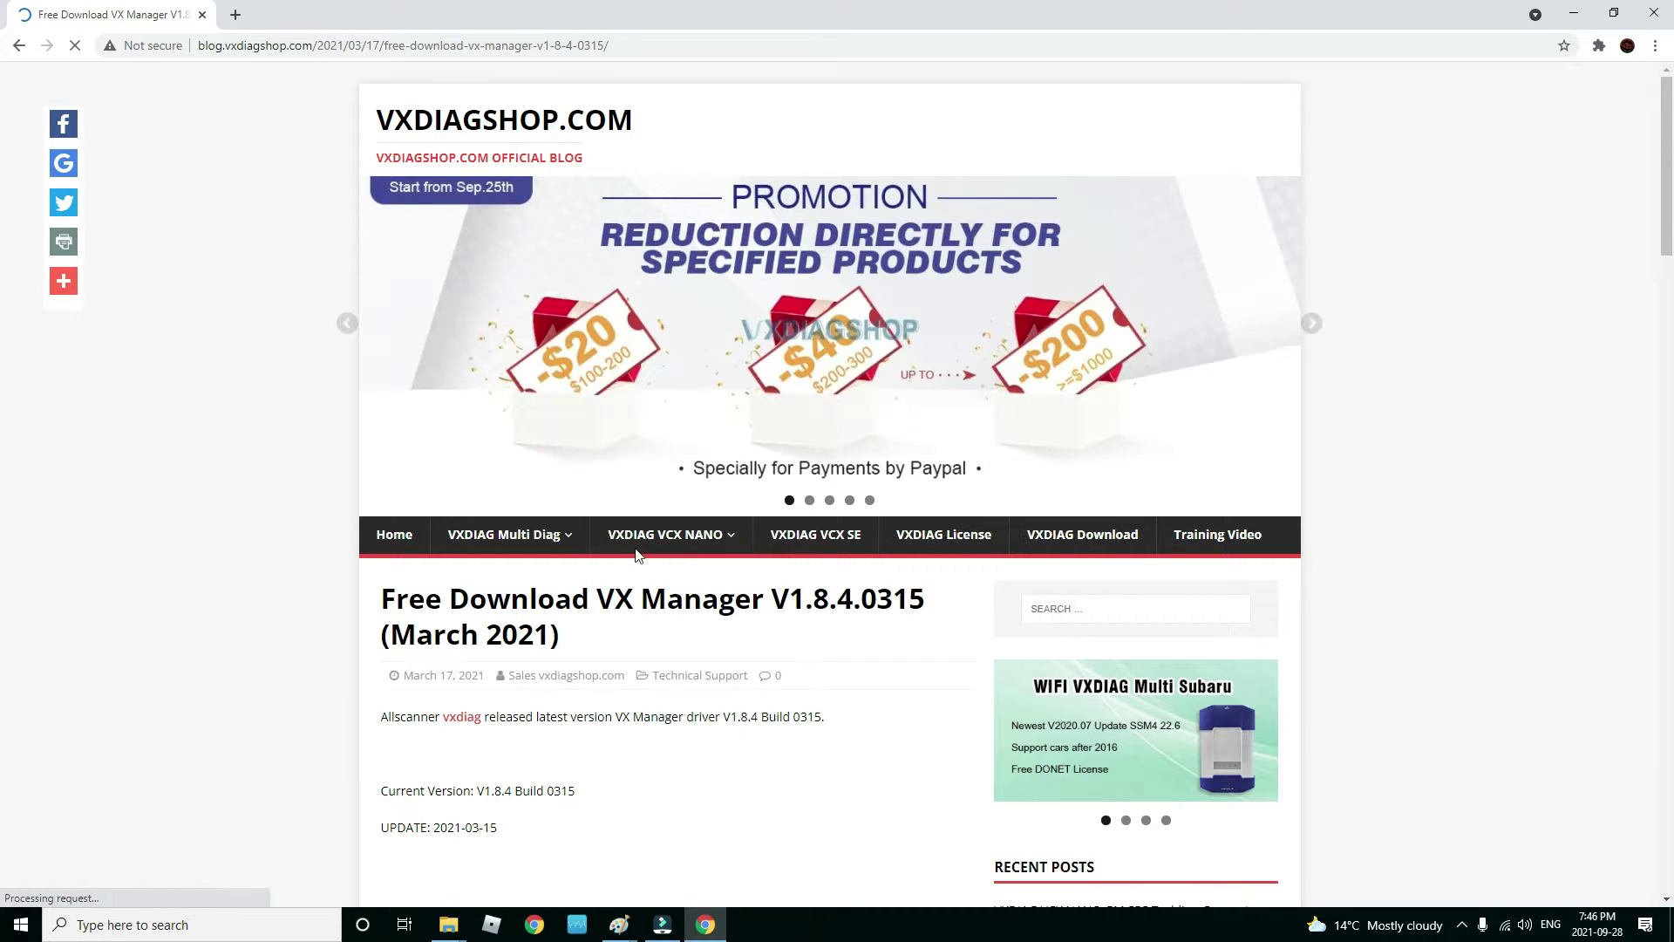
pyautogui.scroll(-3, 767, 752)
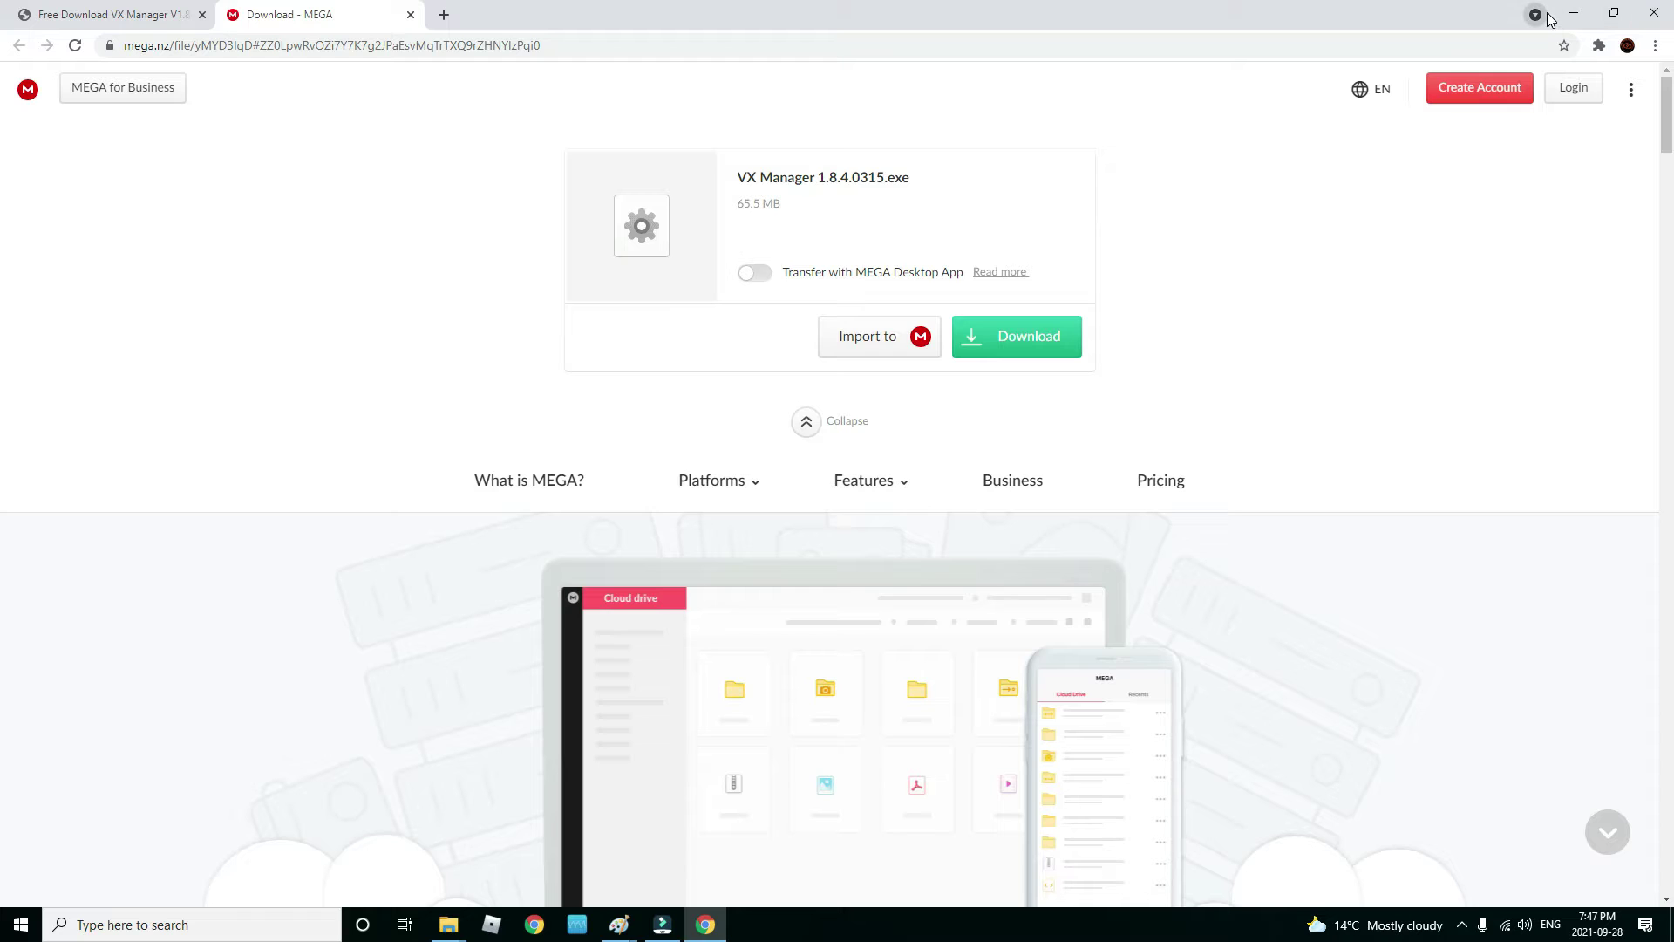
pyautogui.click(410, 14)
# Step: Close the remaining blog page and bring the DOWNLOADS folder window forward
pyautogui.click(201, 14)
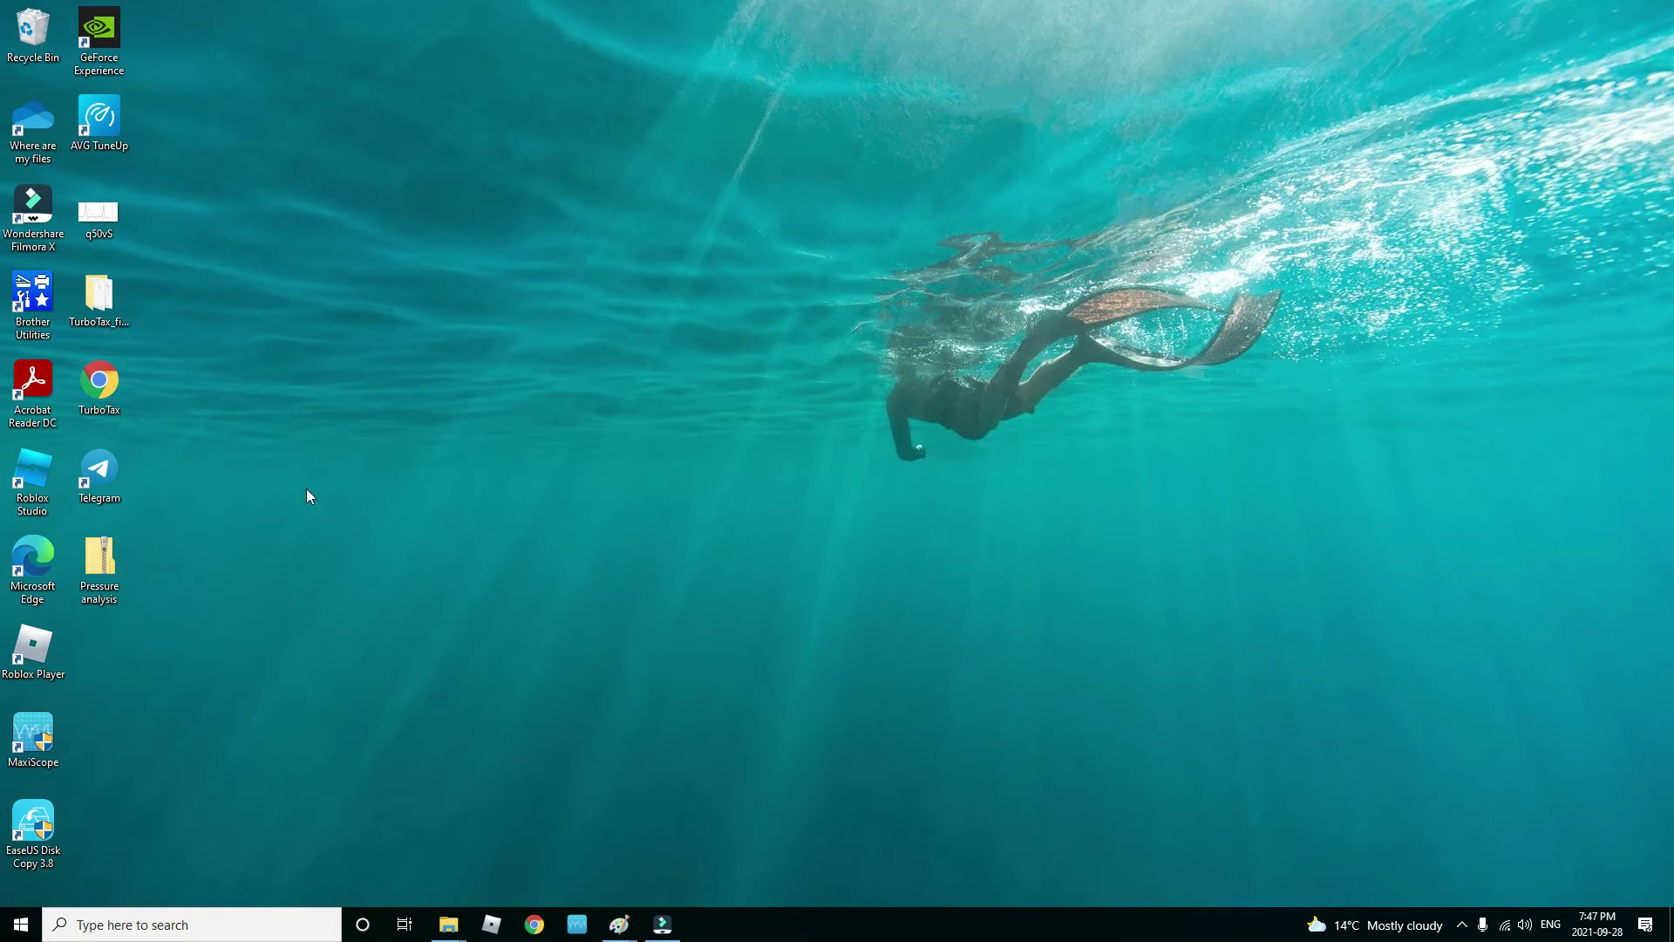
pyautogui.moveTo(451, 926)
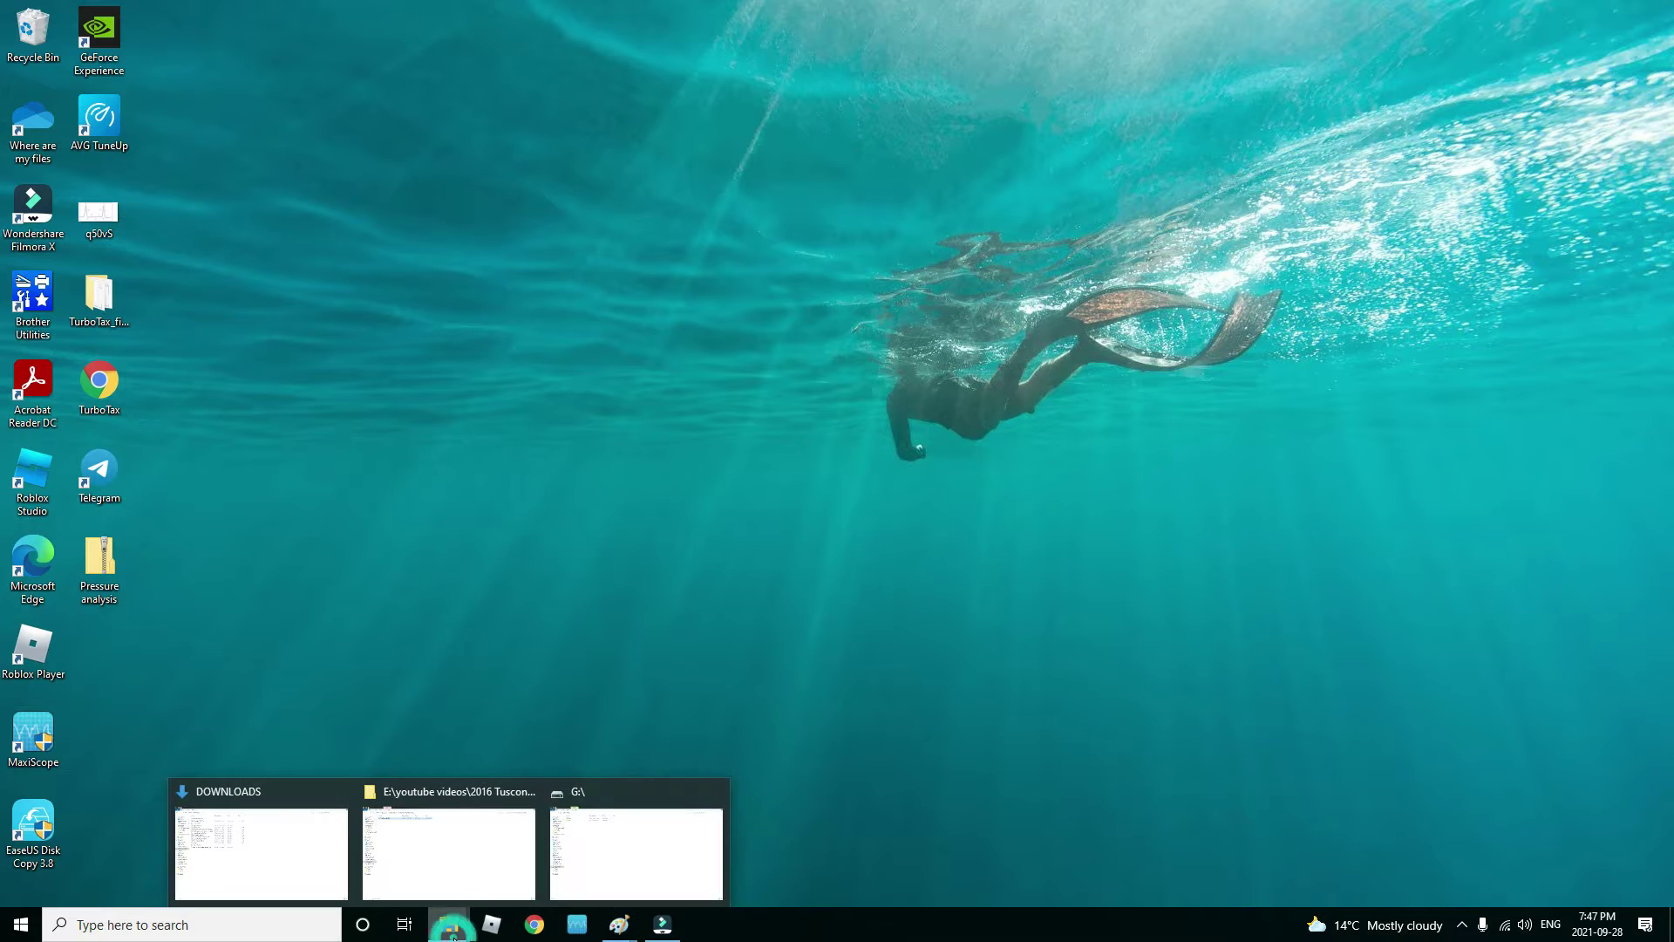
pyautogui.click(258, 867)
# Step: Launch the VX Manager 1.8.4.0315 installer, running it anyway past SmartScreen
pyautogui.click(194, 140)
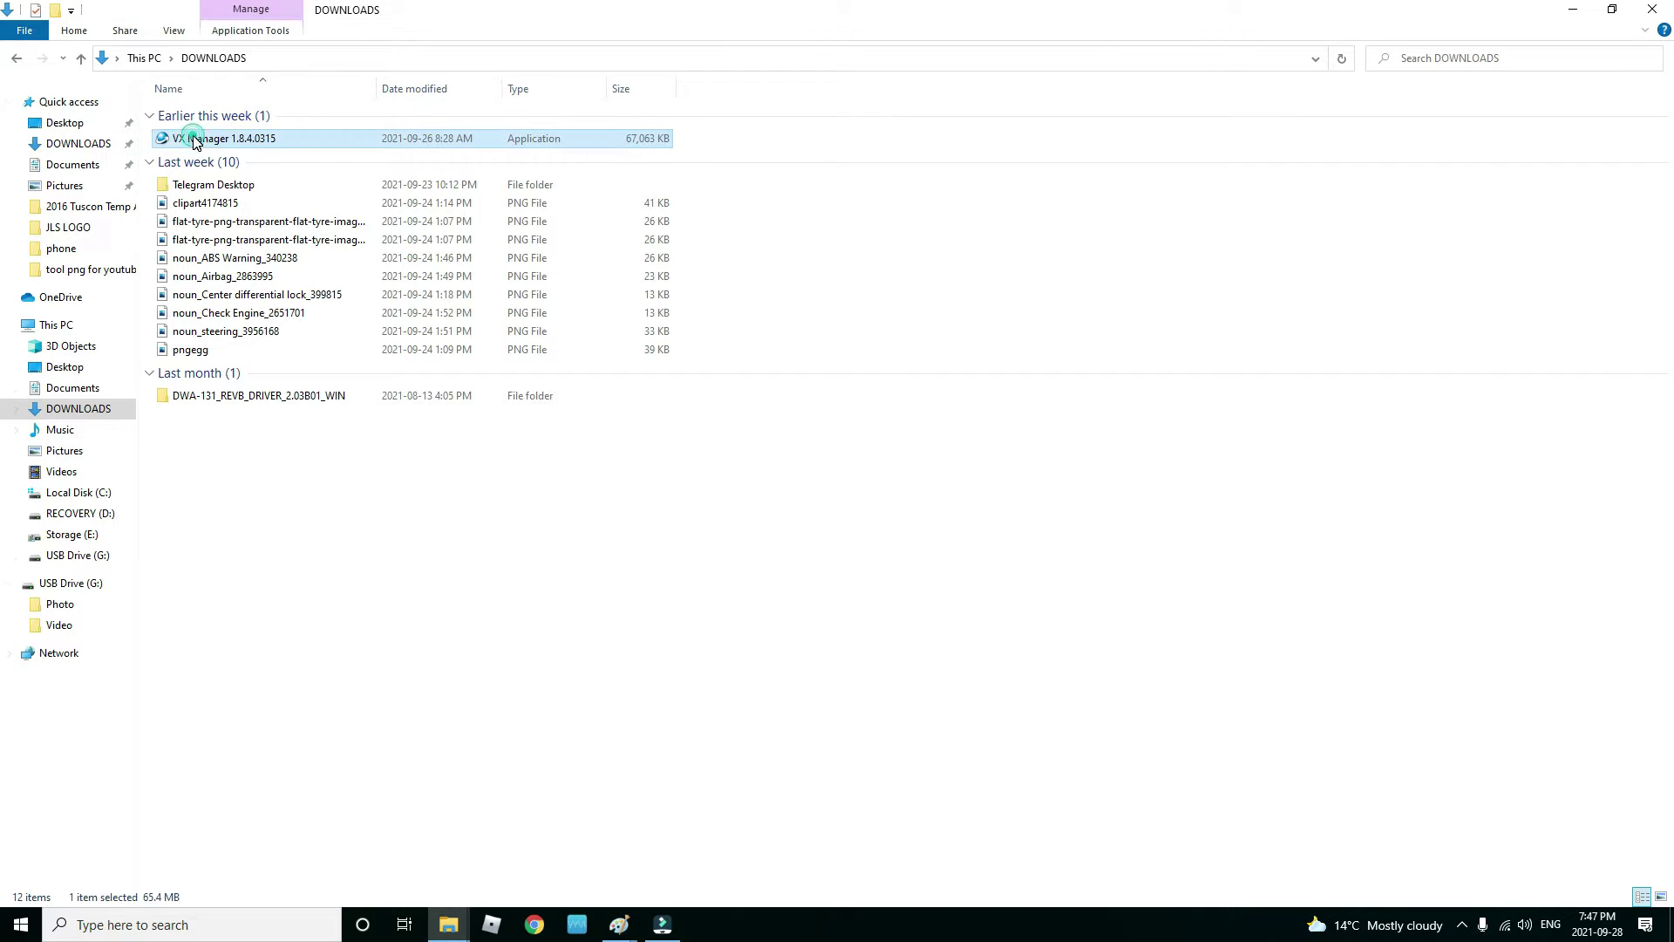
pyautogui.click(194, 138)
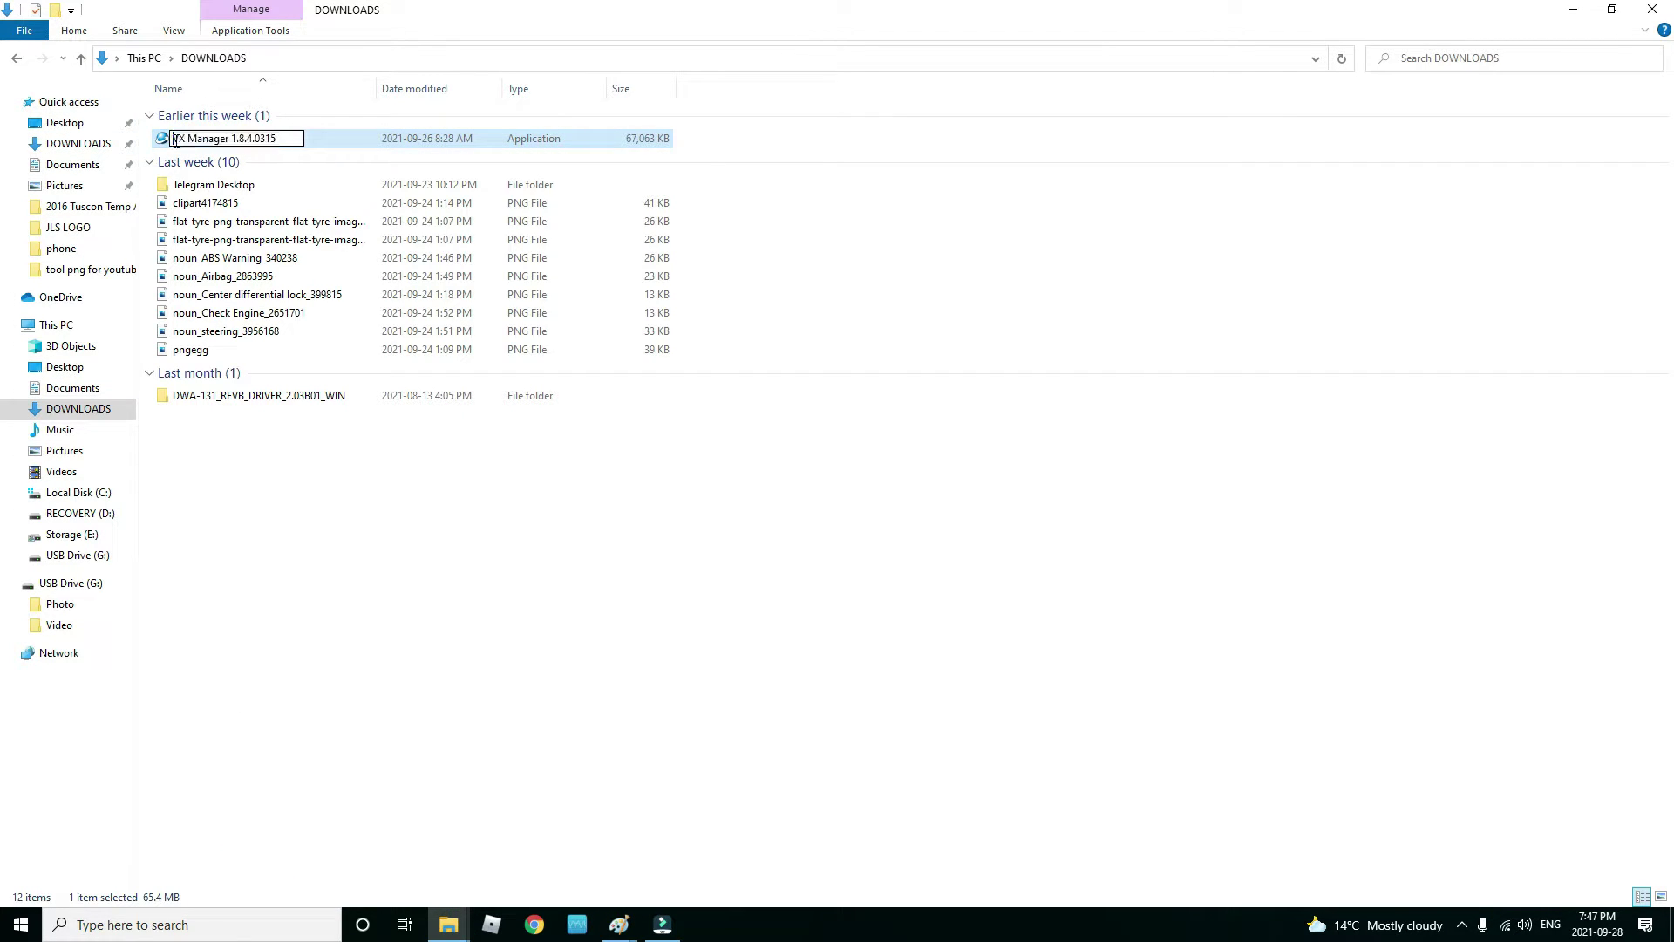
pyautogui.doubleClick(163, 141)
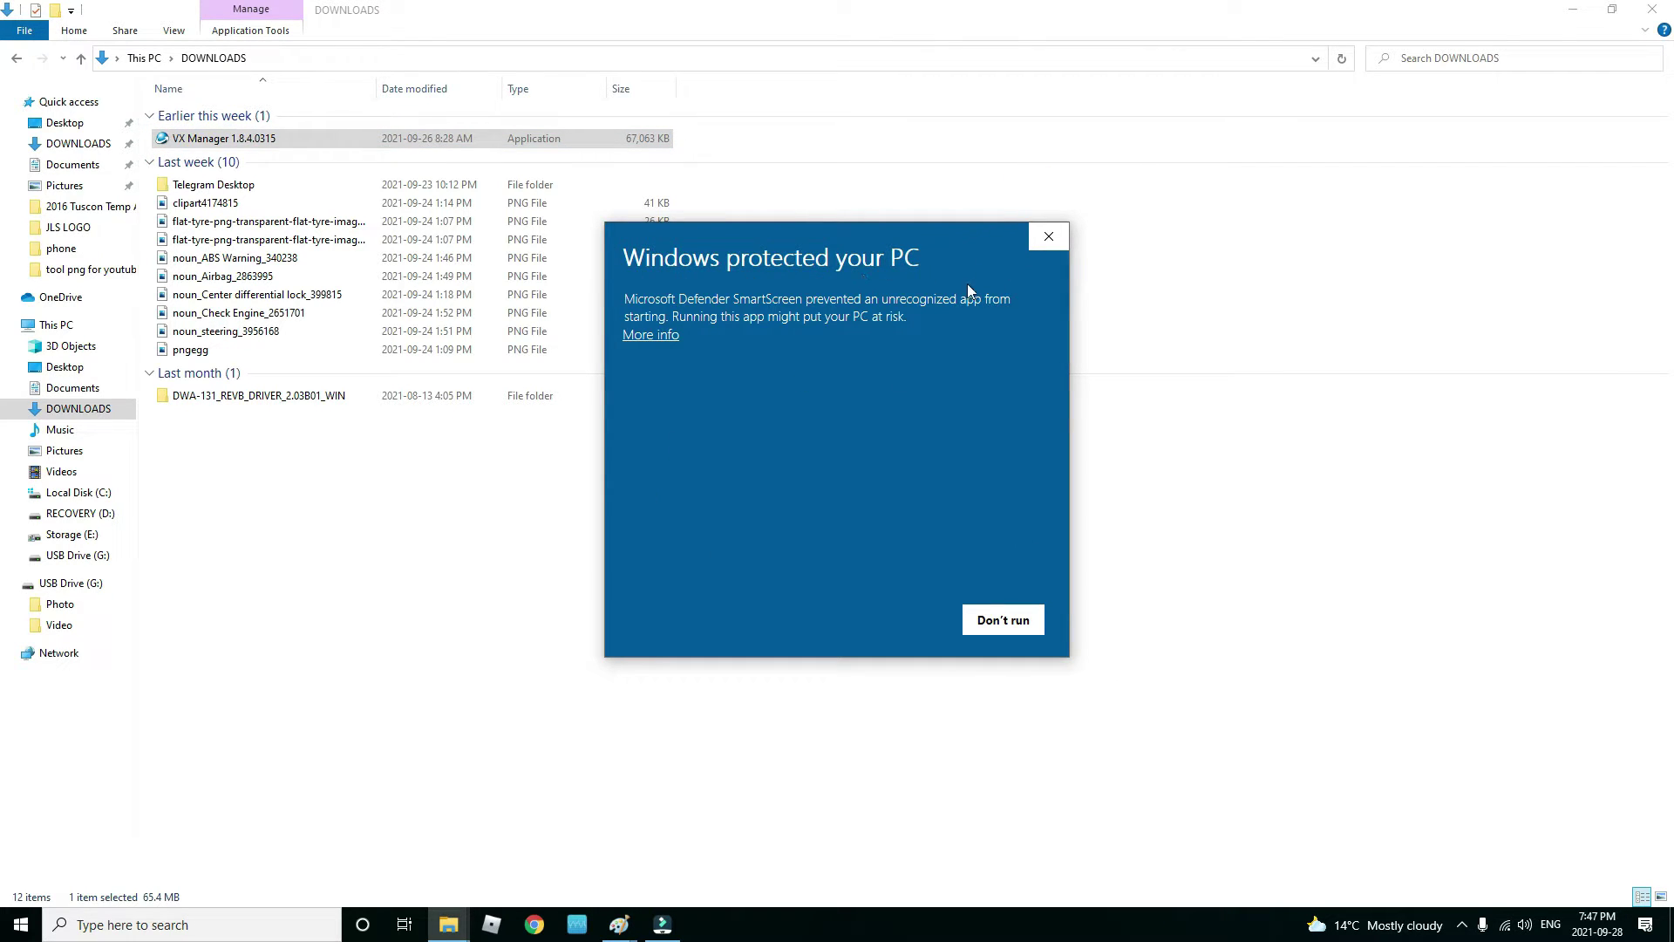
pyautogui.click(656, 336)
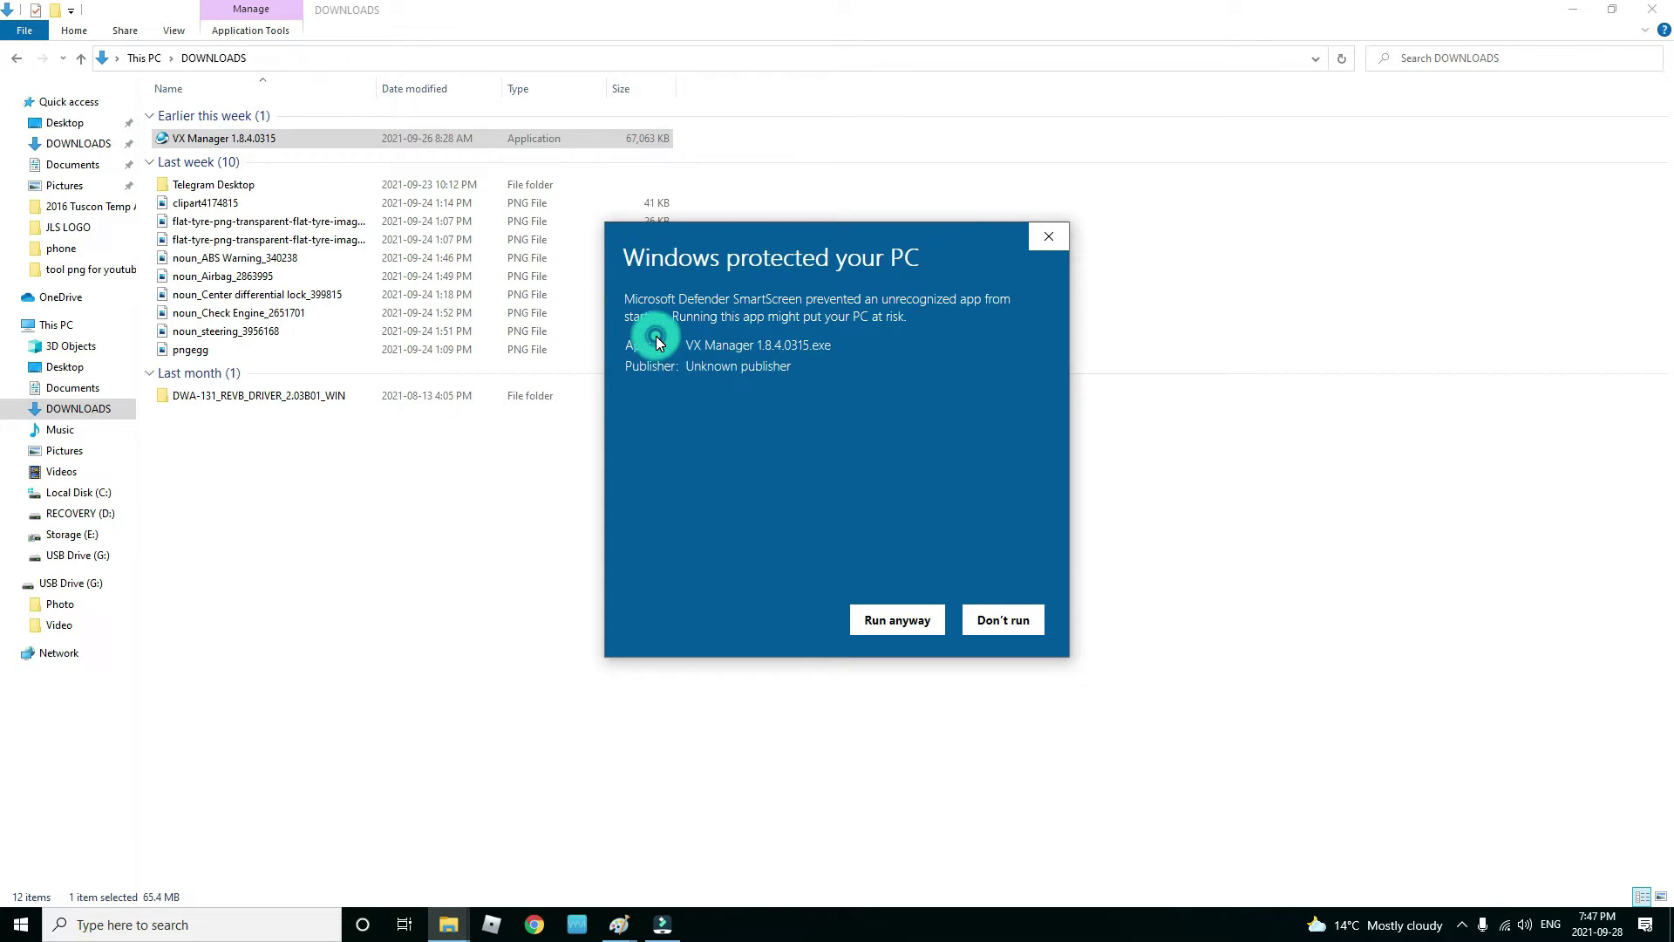
pyautogui.click(894, 624)
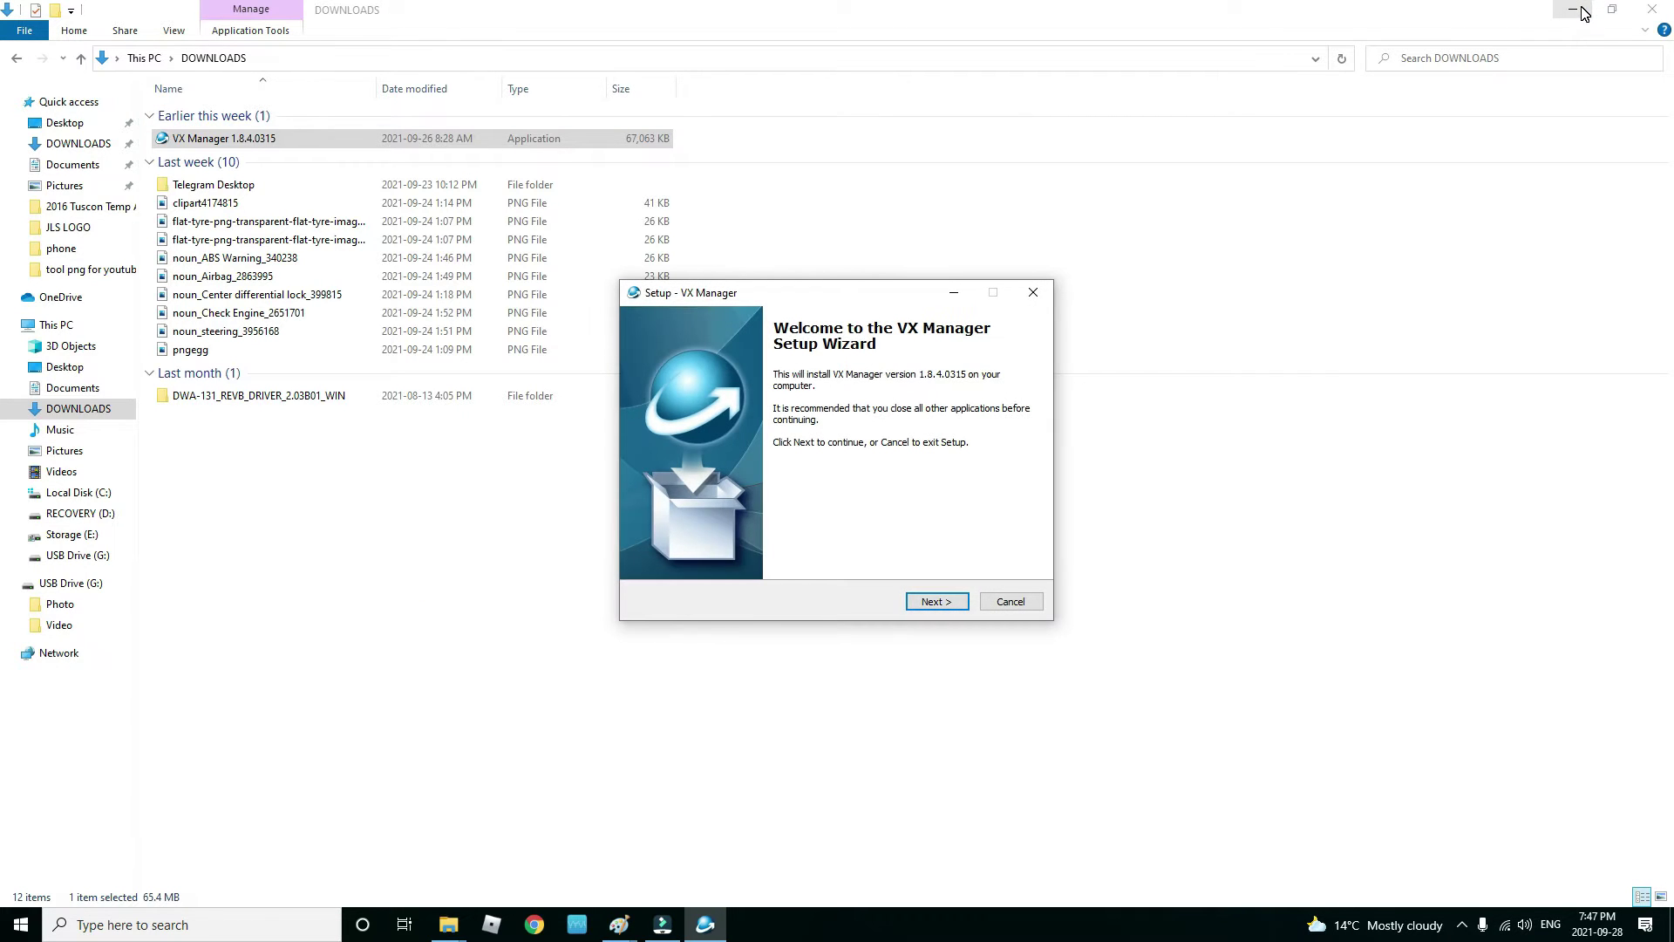
# Step: Install VX Manager with the 1 - PASSTHRU - J2534 component, unticking Visit website
pyautogui.click(939, 604)
pyautogui.click(1572, 9)
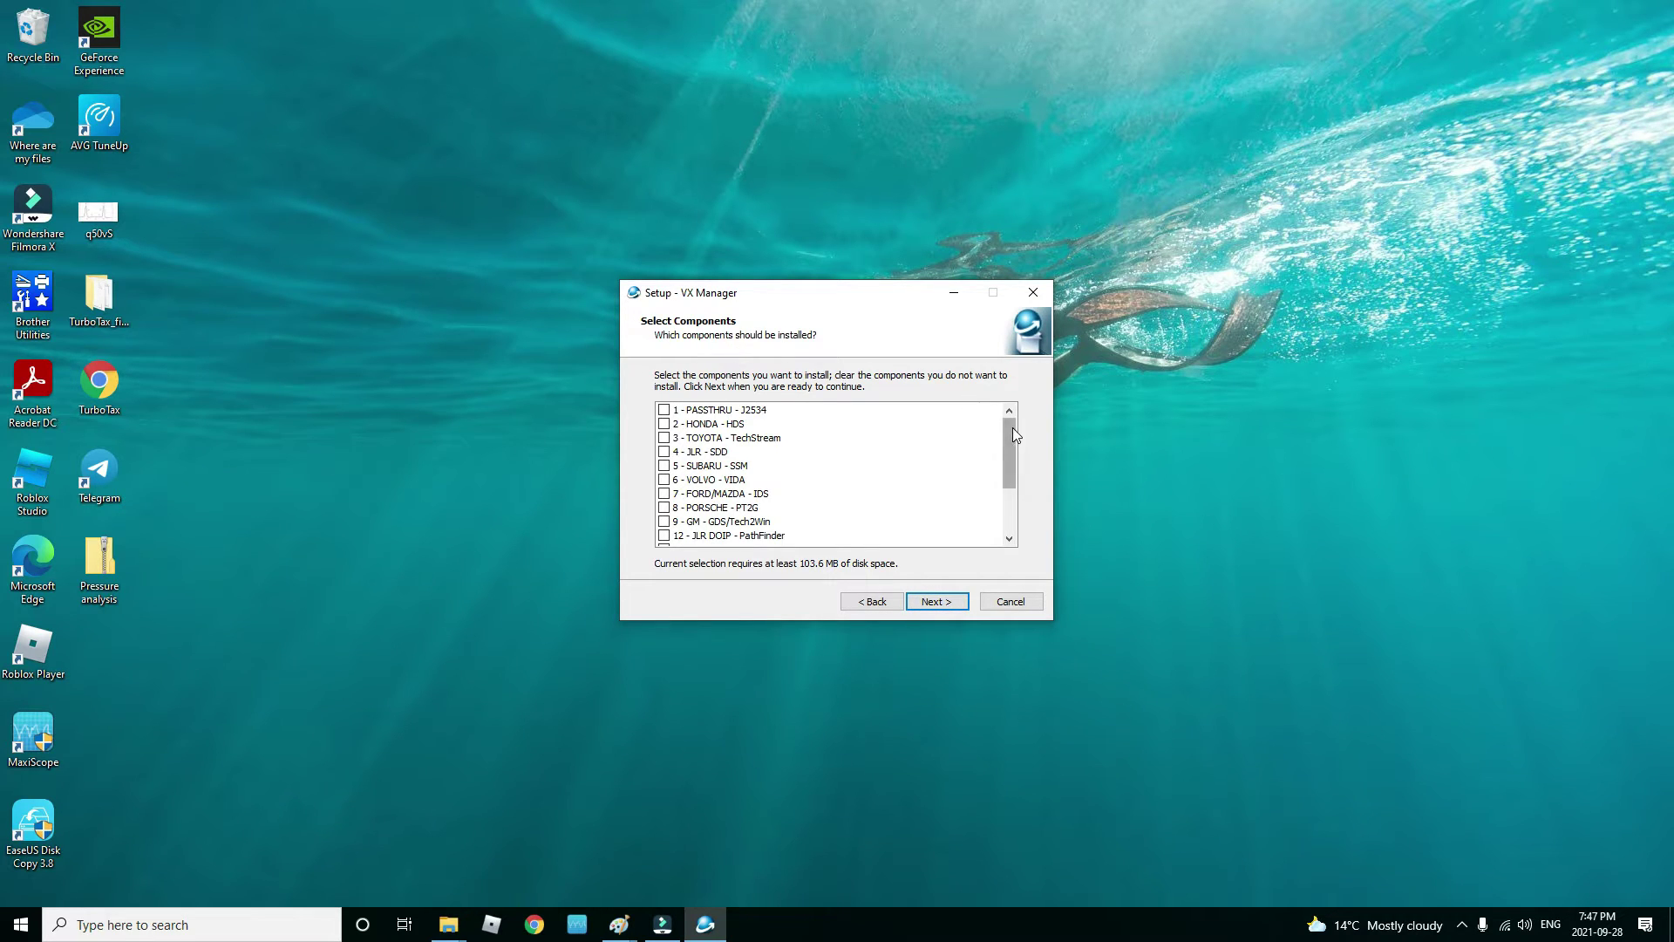
pyautogui.moveTo(1013, 428)
pyautogui.mouseDown()
pyautogui.moveTo(1010, 483)
pyautogui.moveTo(1007, 421)
pyautogui.mouseUp()
pyautogui.click(670, 411)
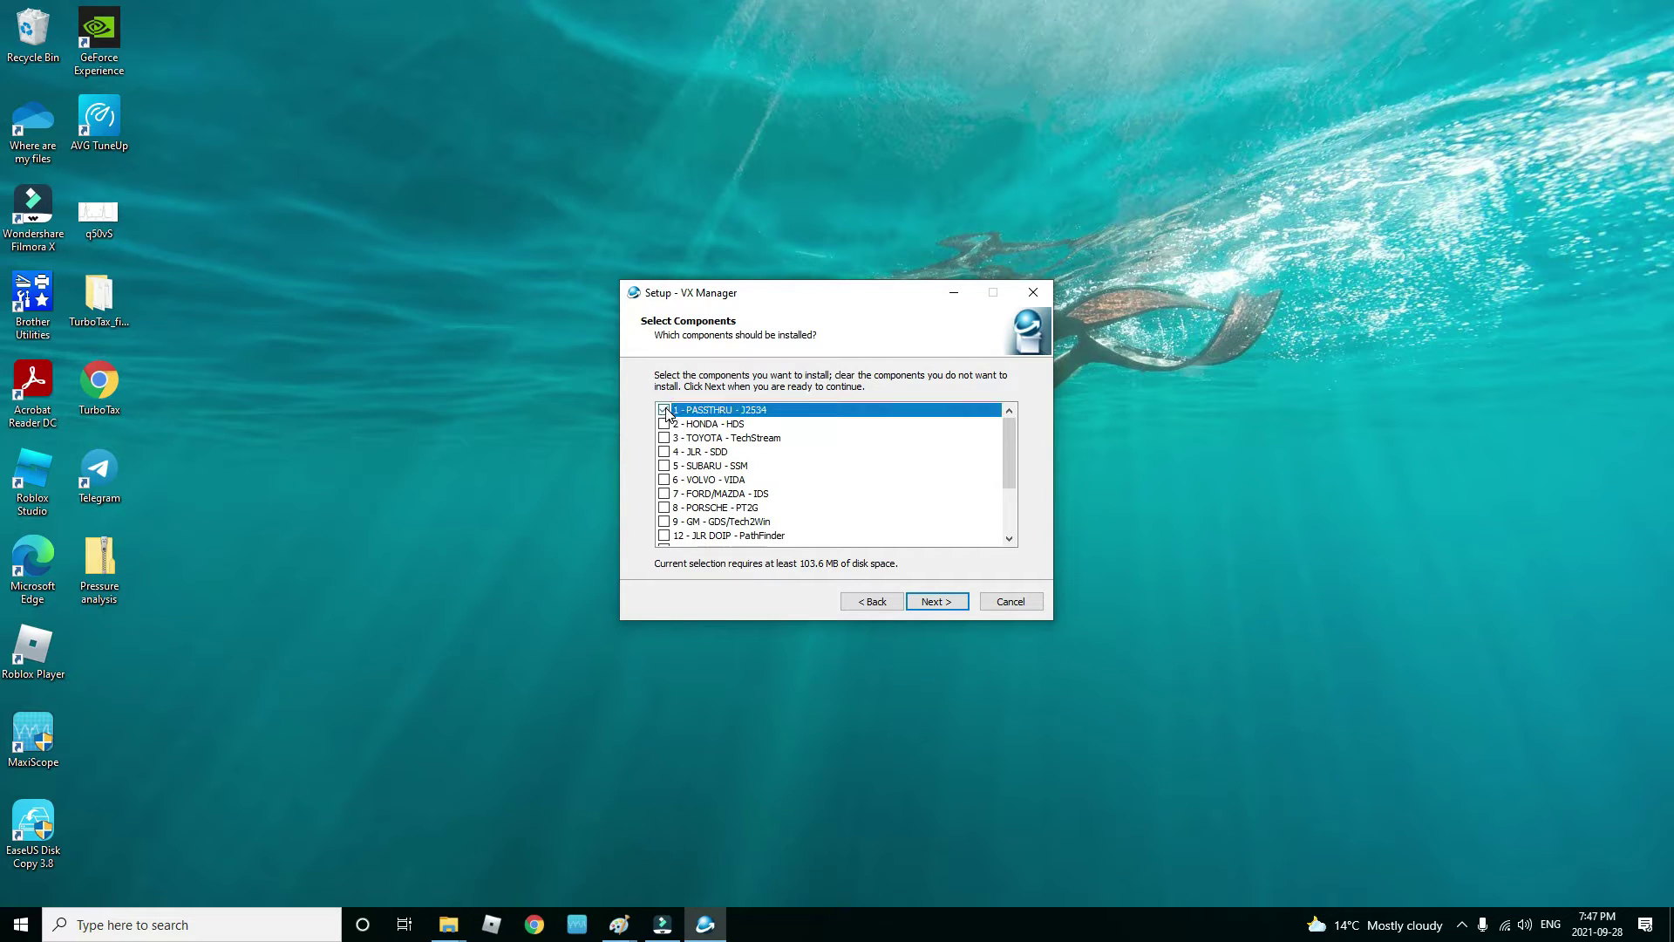
pyautogui.click(932, 602)
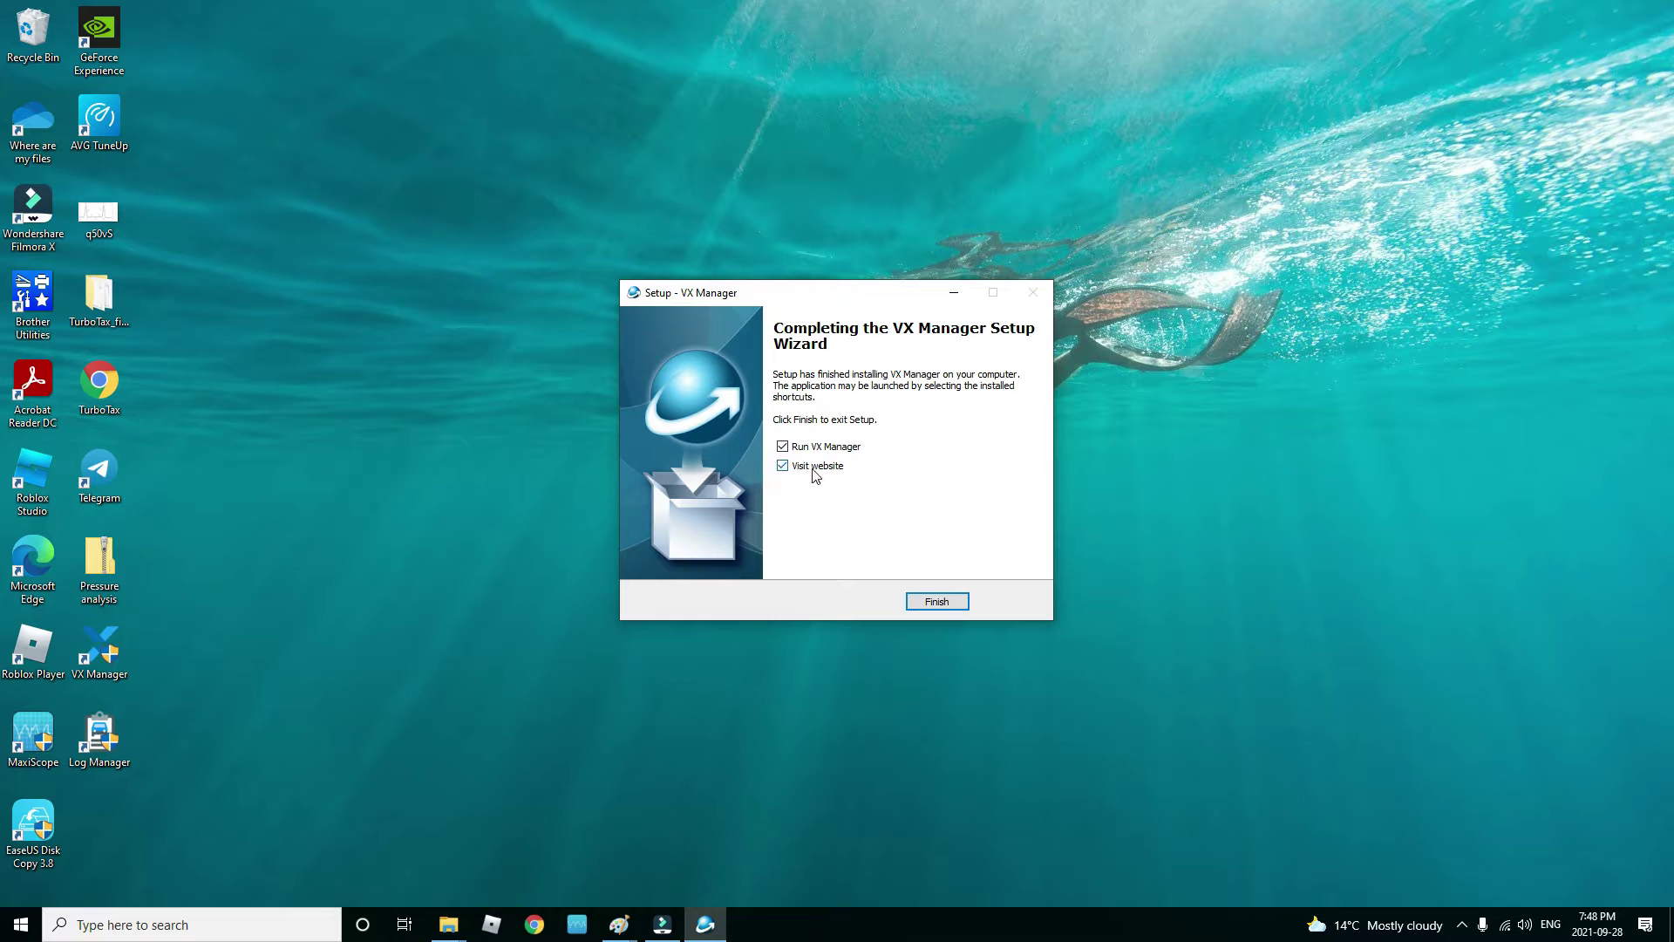
pyautogui.click(783, 465)
# Step: Finish setup, launch VX Manager and glance at the Diagnostic apps page
pyautogui.click(940, 603)
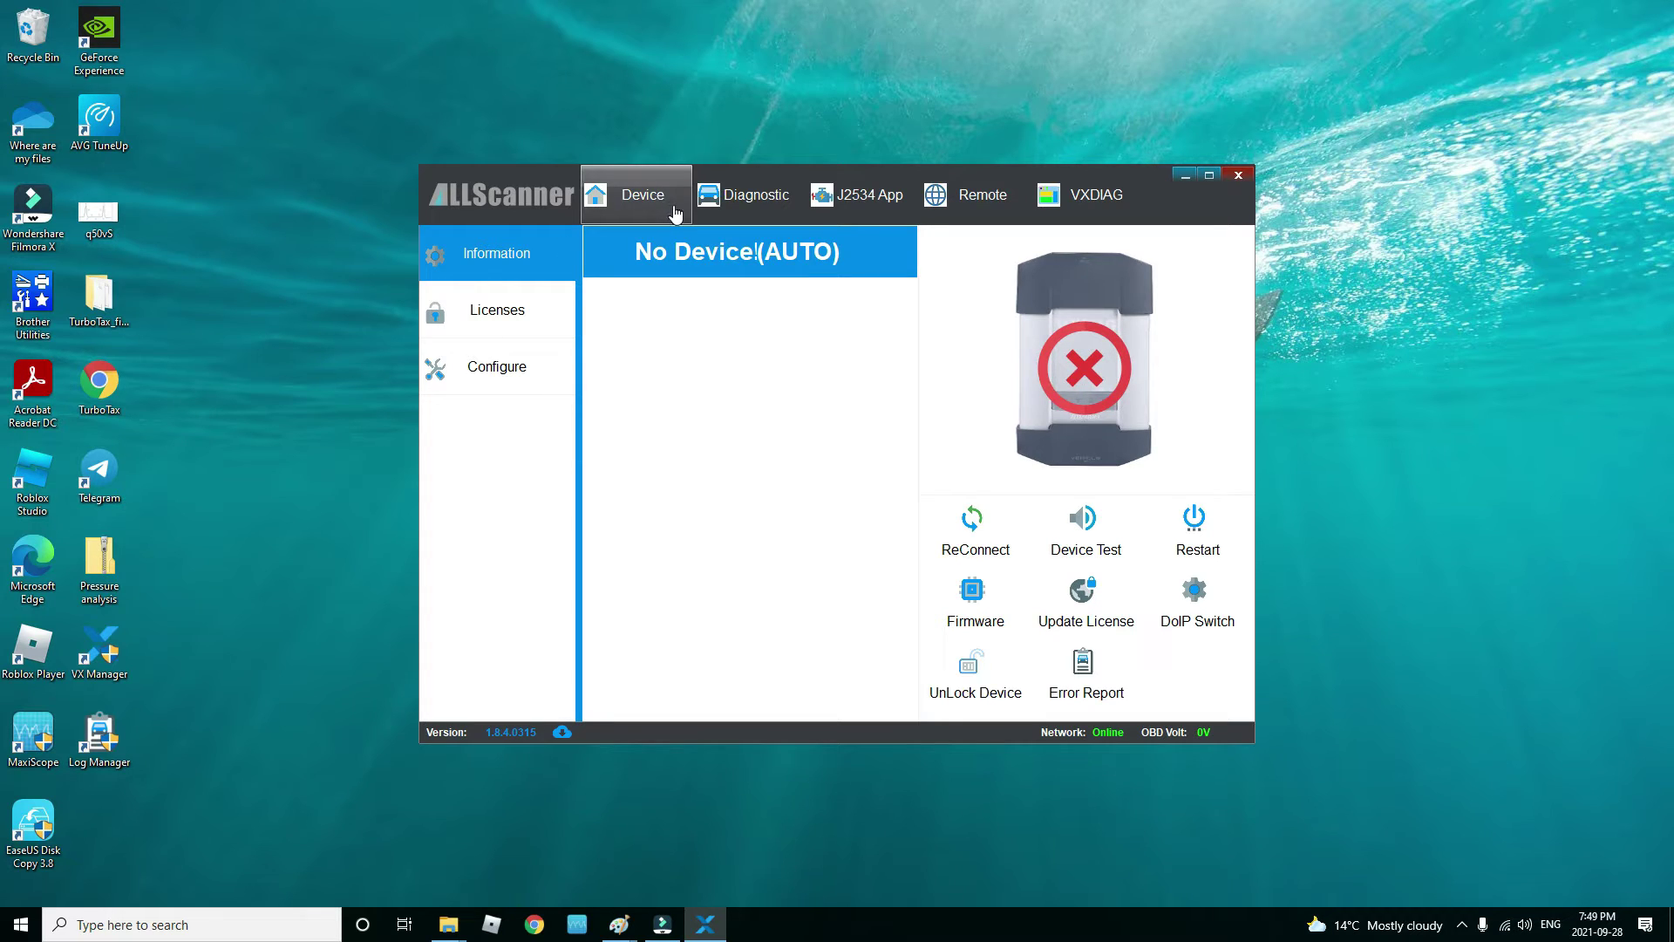
pyautogui.click(725, 197)
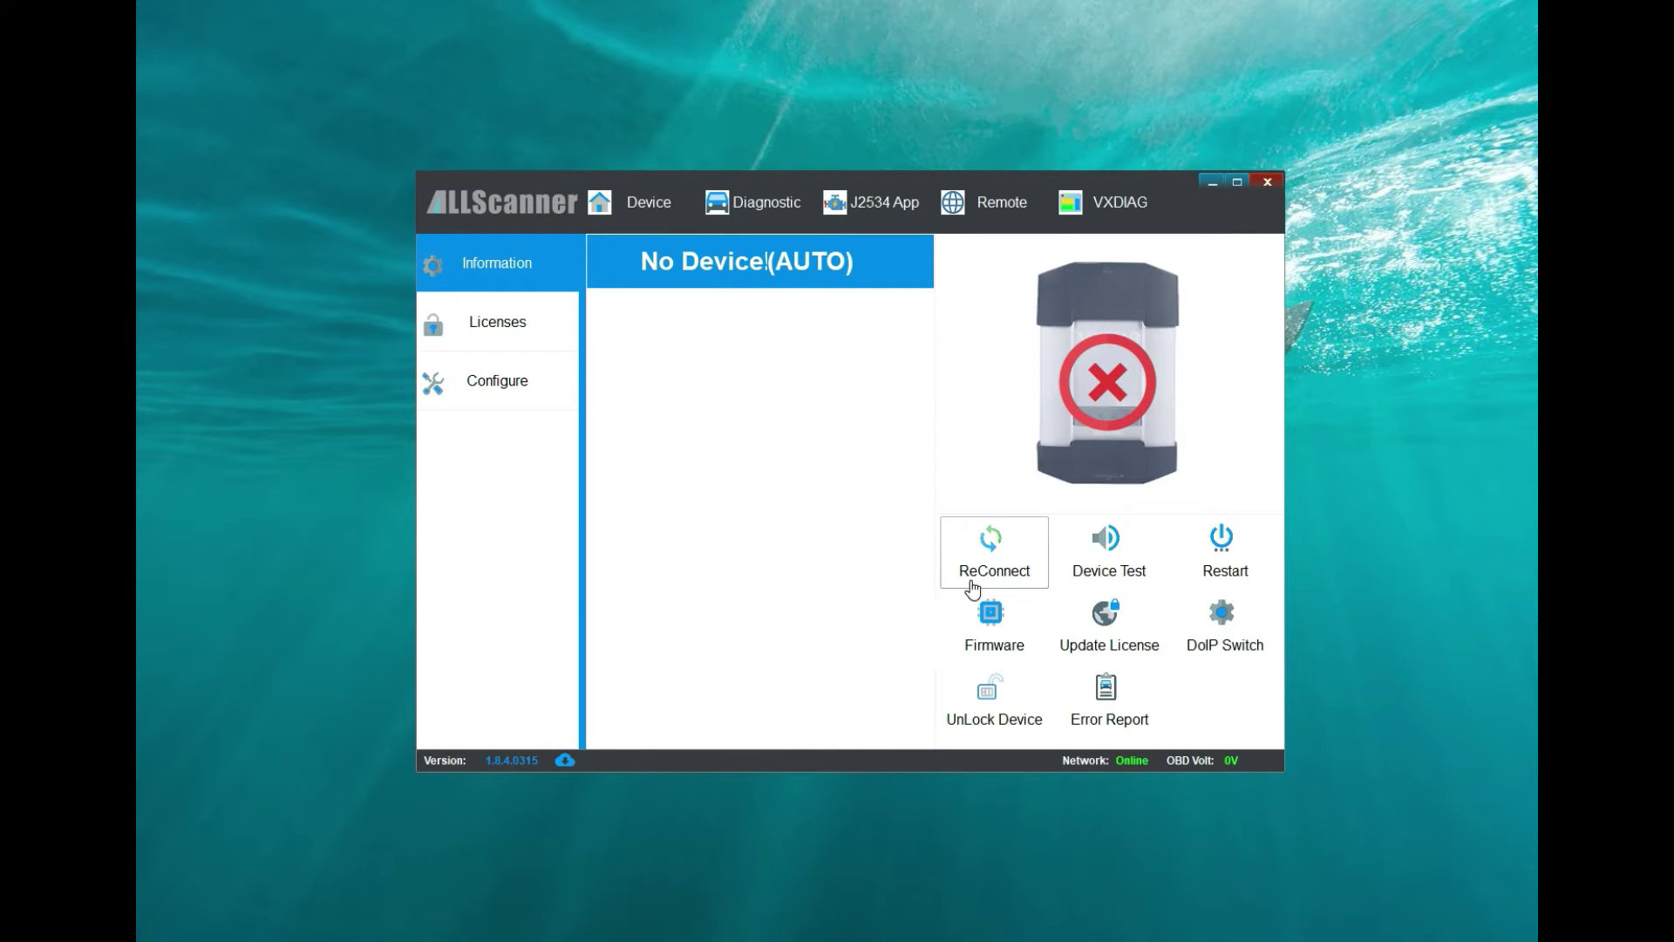
# Step: Reconnect to detect the VCX-NANO, then view its PASSTHRU, PDU, FORD and MAZDA licenses
pyautogui.click(1026, 559)
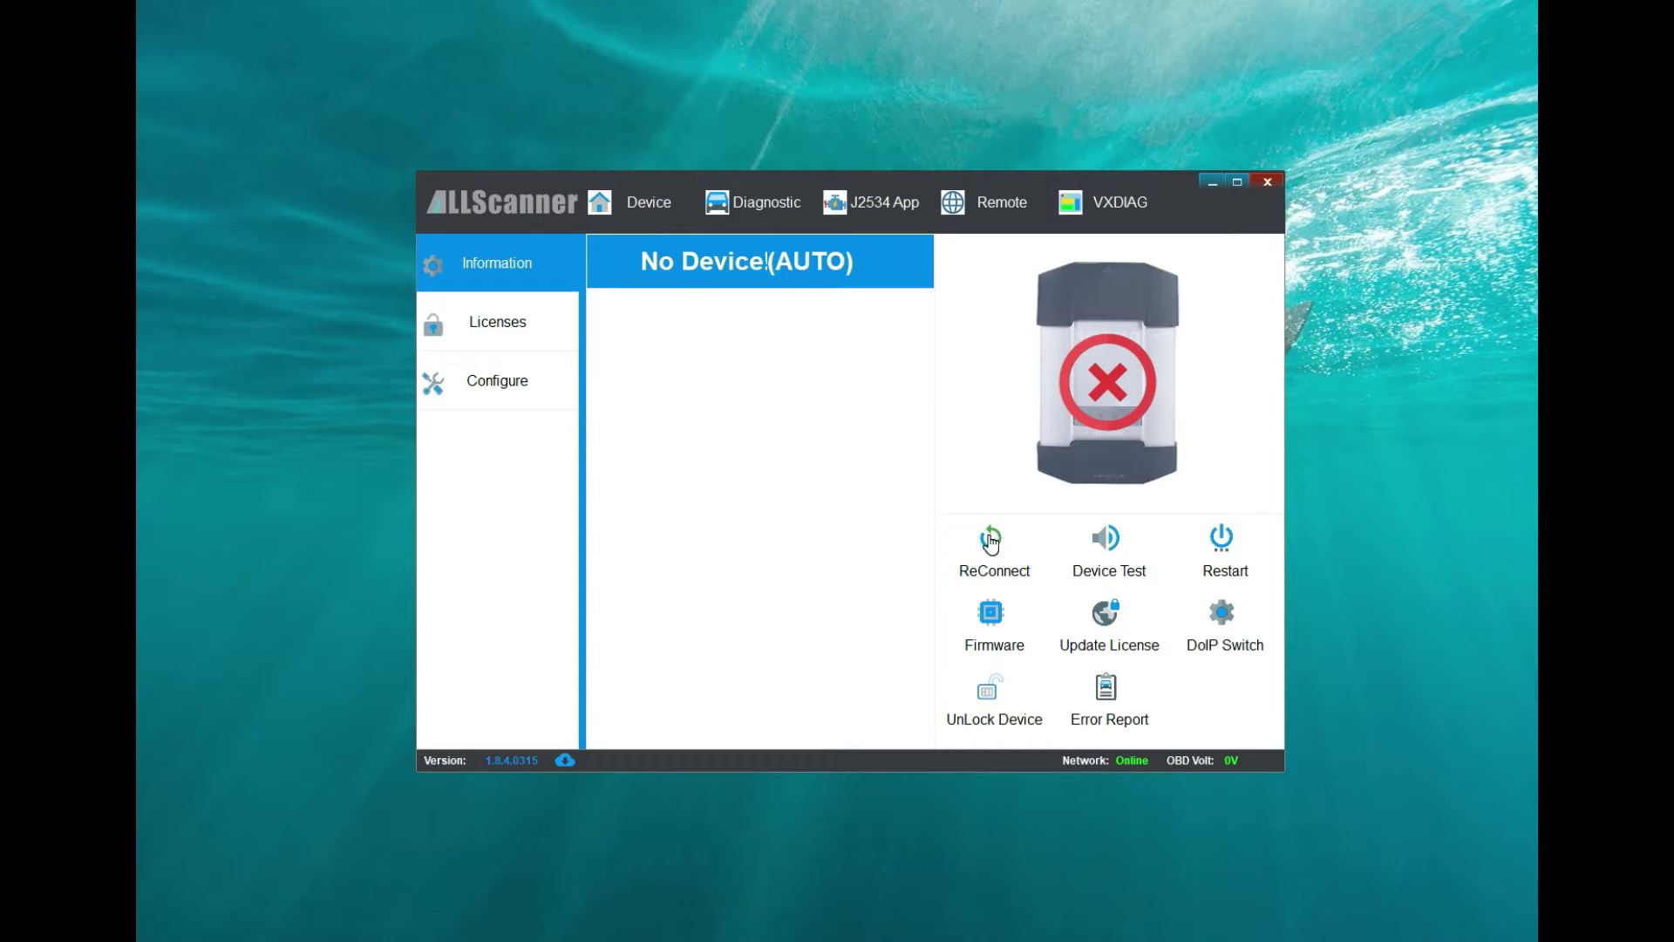
pyautogui.click(990, 540)
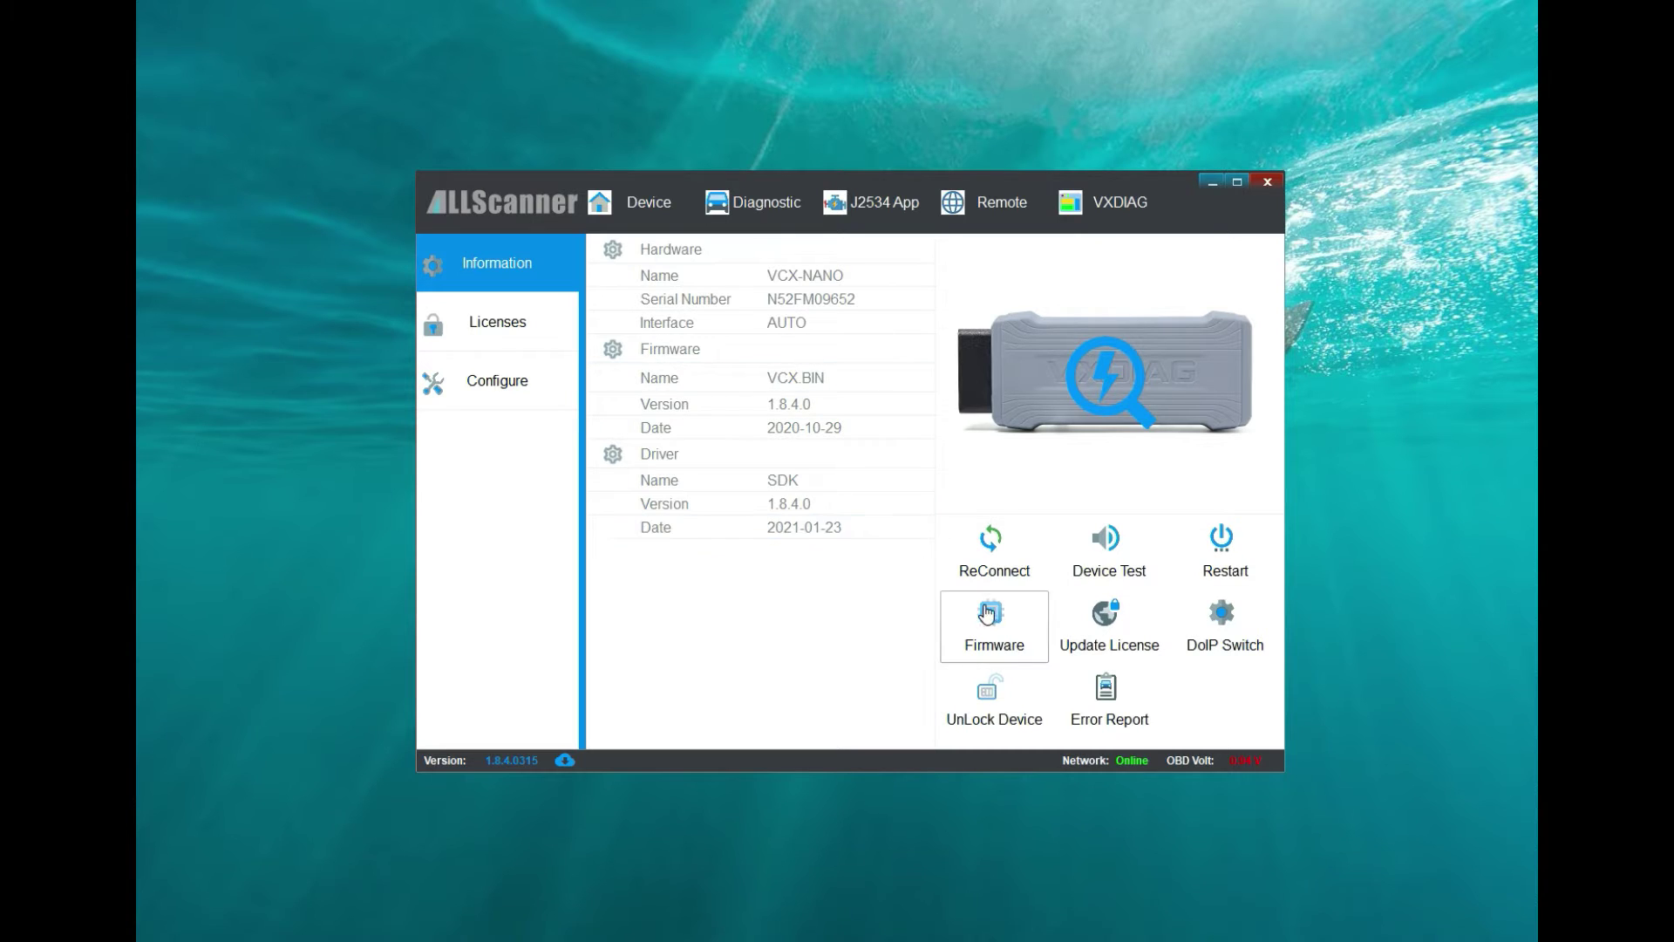
pyautogui.click(512, 336)
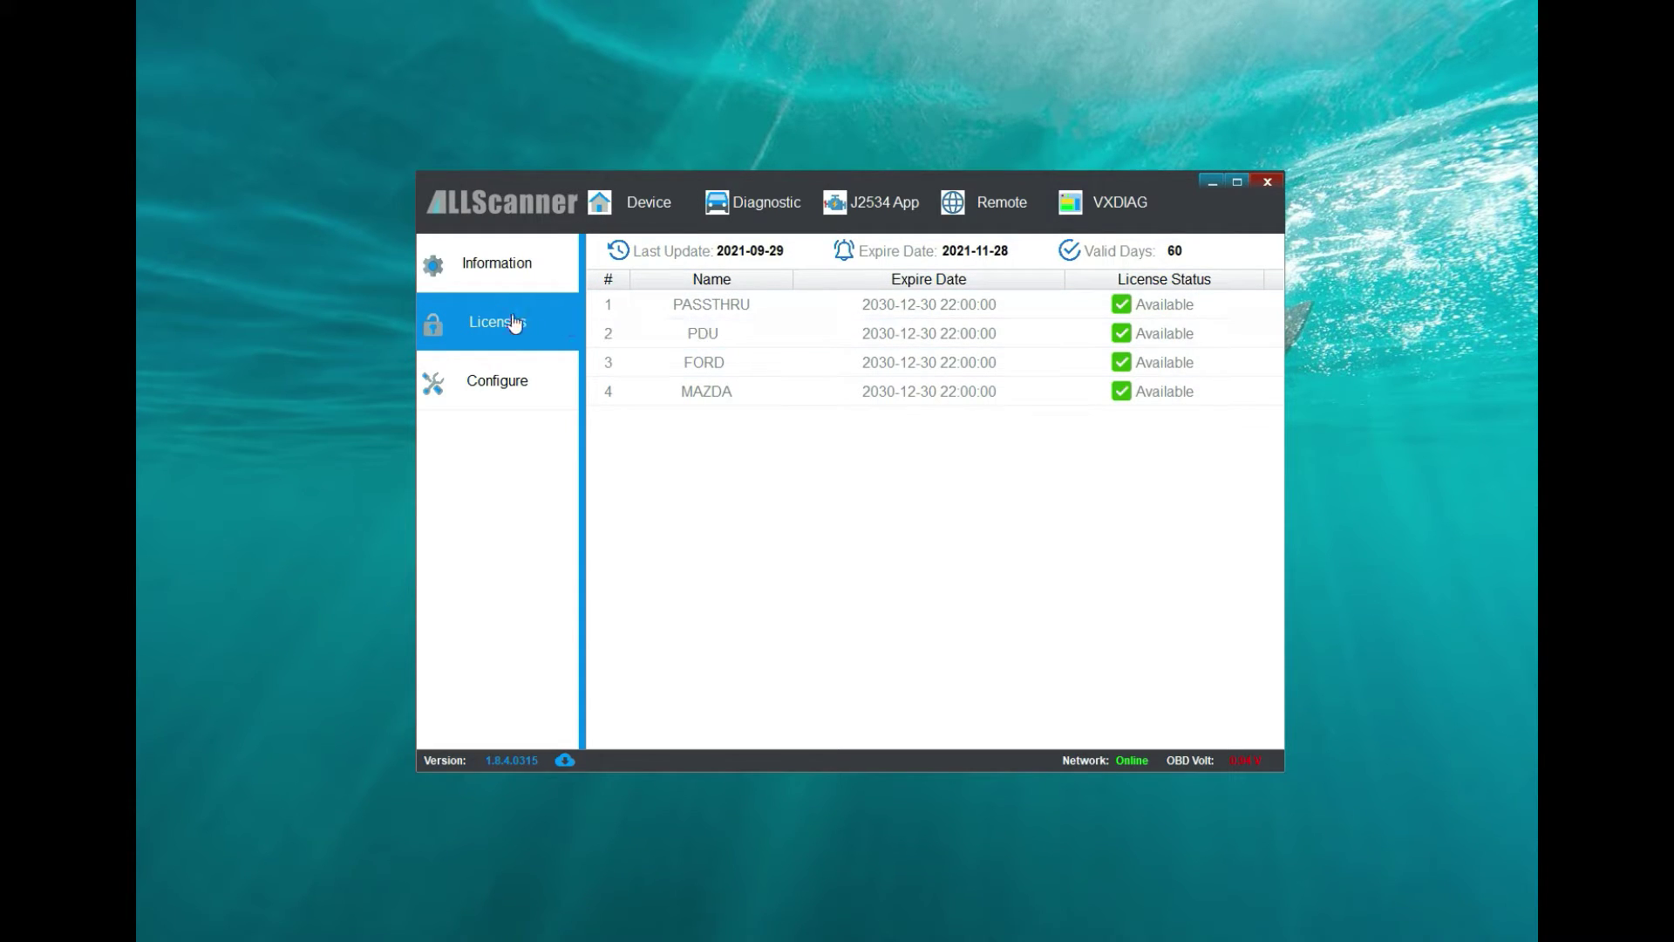
# Step: Install the PASSTHRU SAE-J2534-2 driver 04.04.210328 from the Diagnostic tab
pyautogui.click(766, 208)
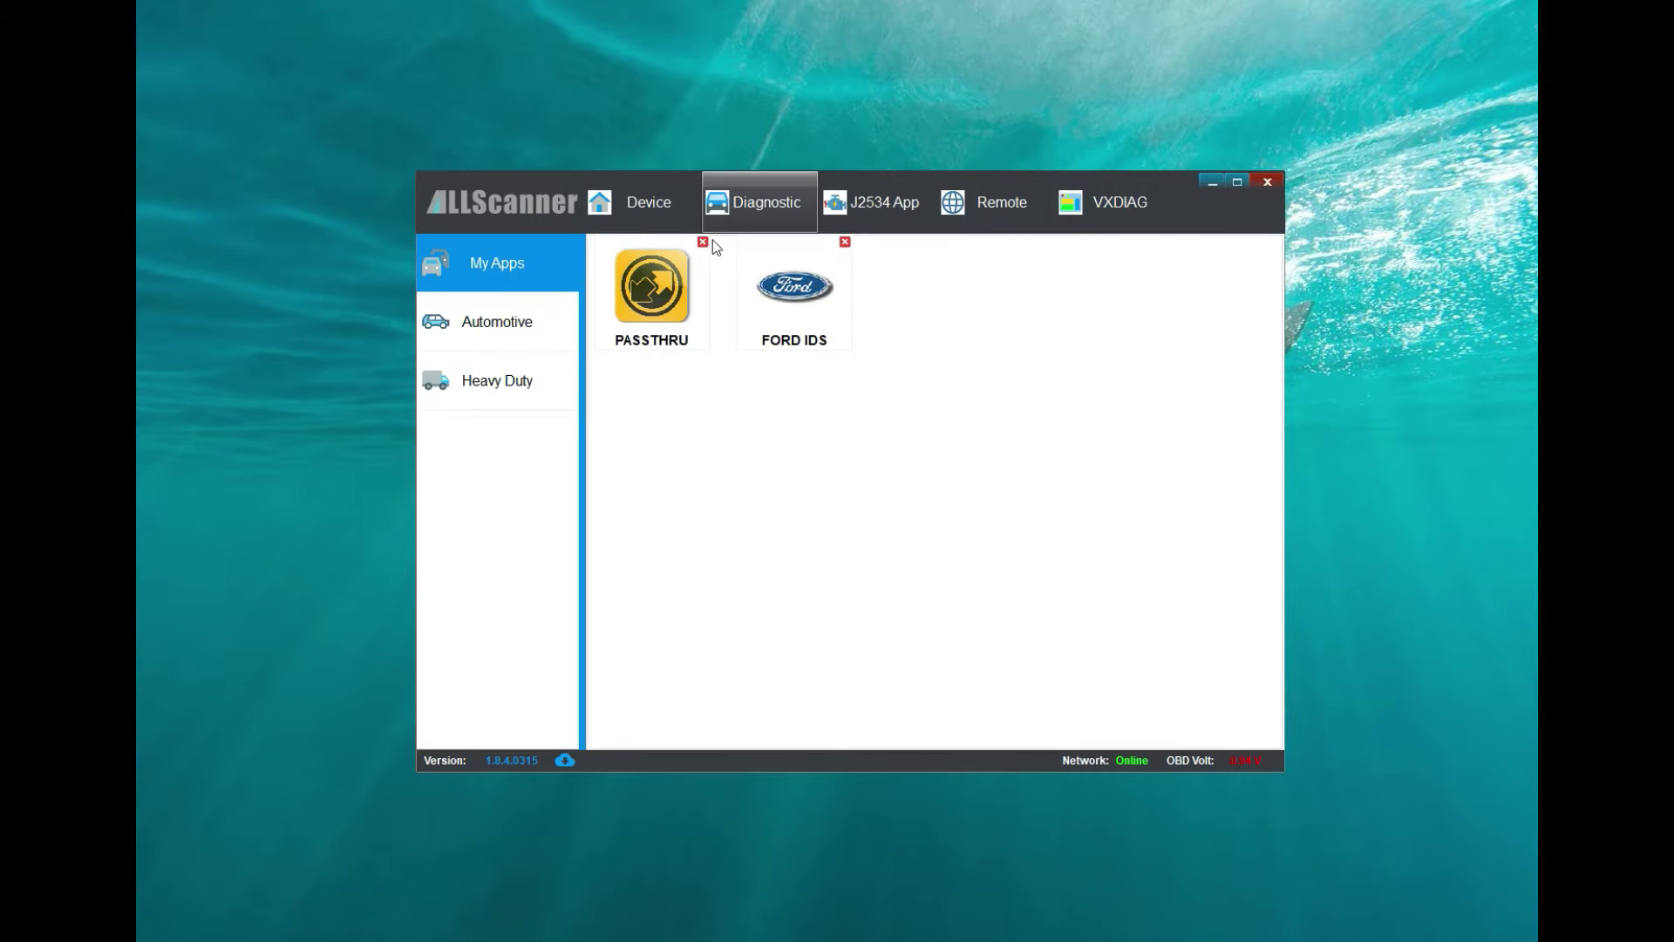
pyautogui.click(652, 297)
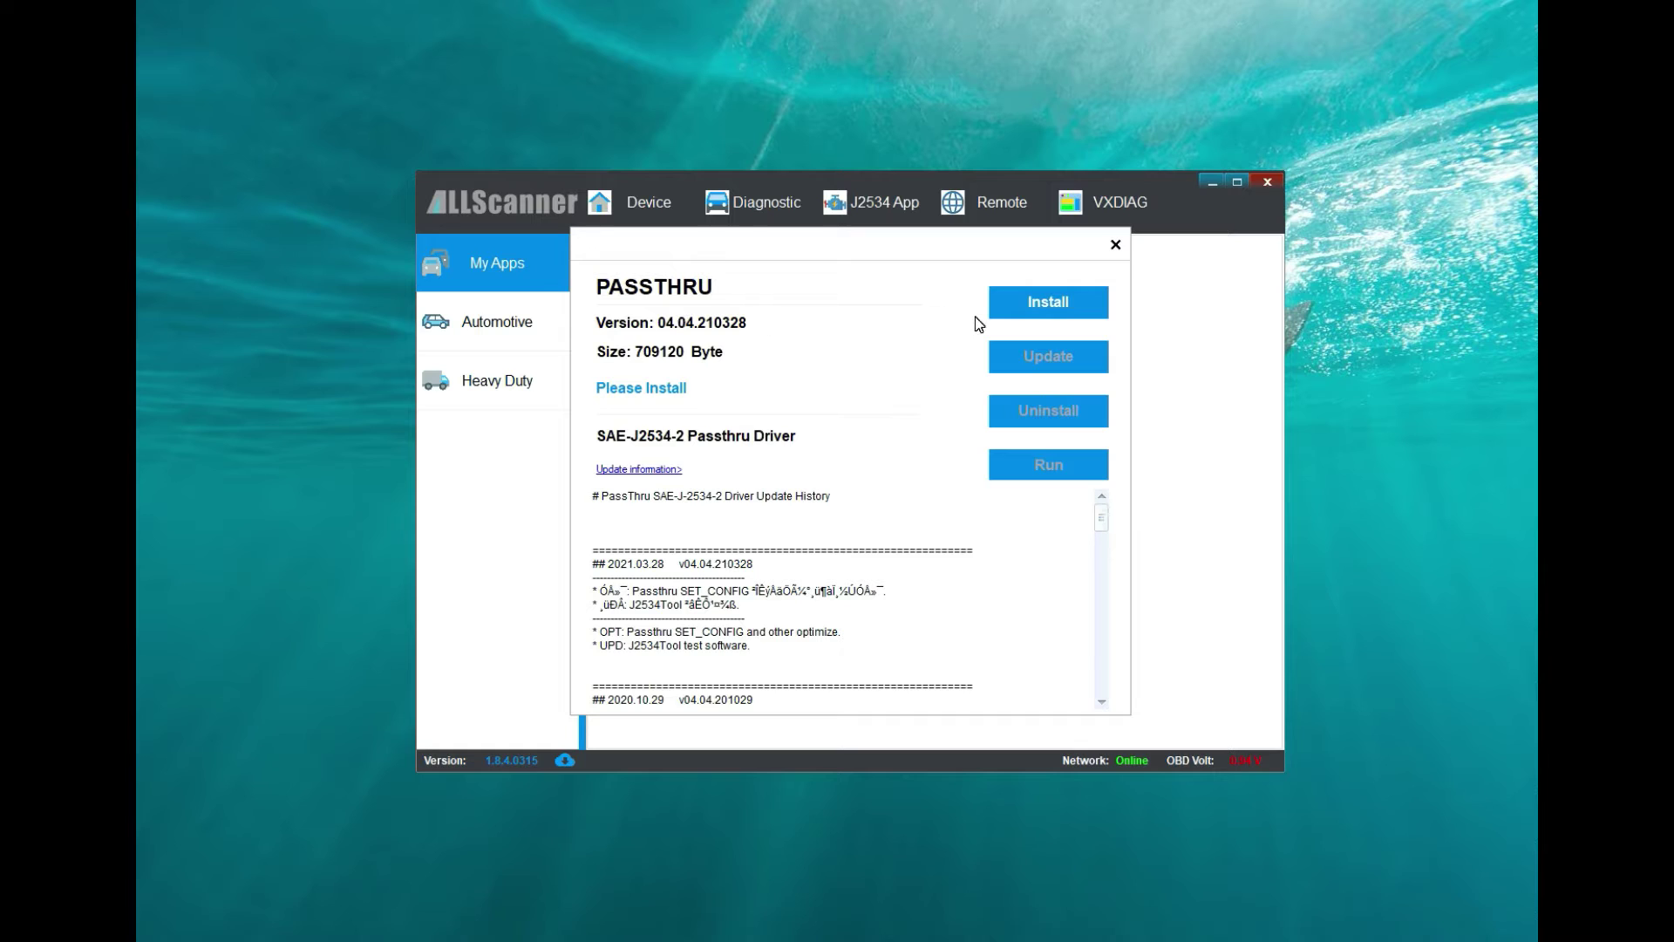
pyautogui.click(1037, 305)
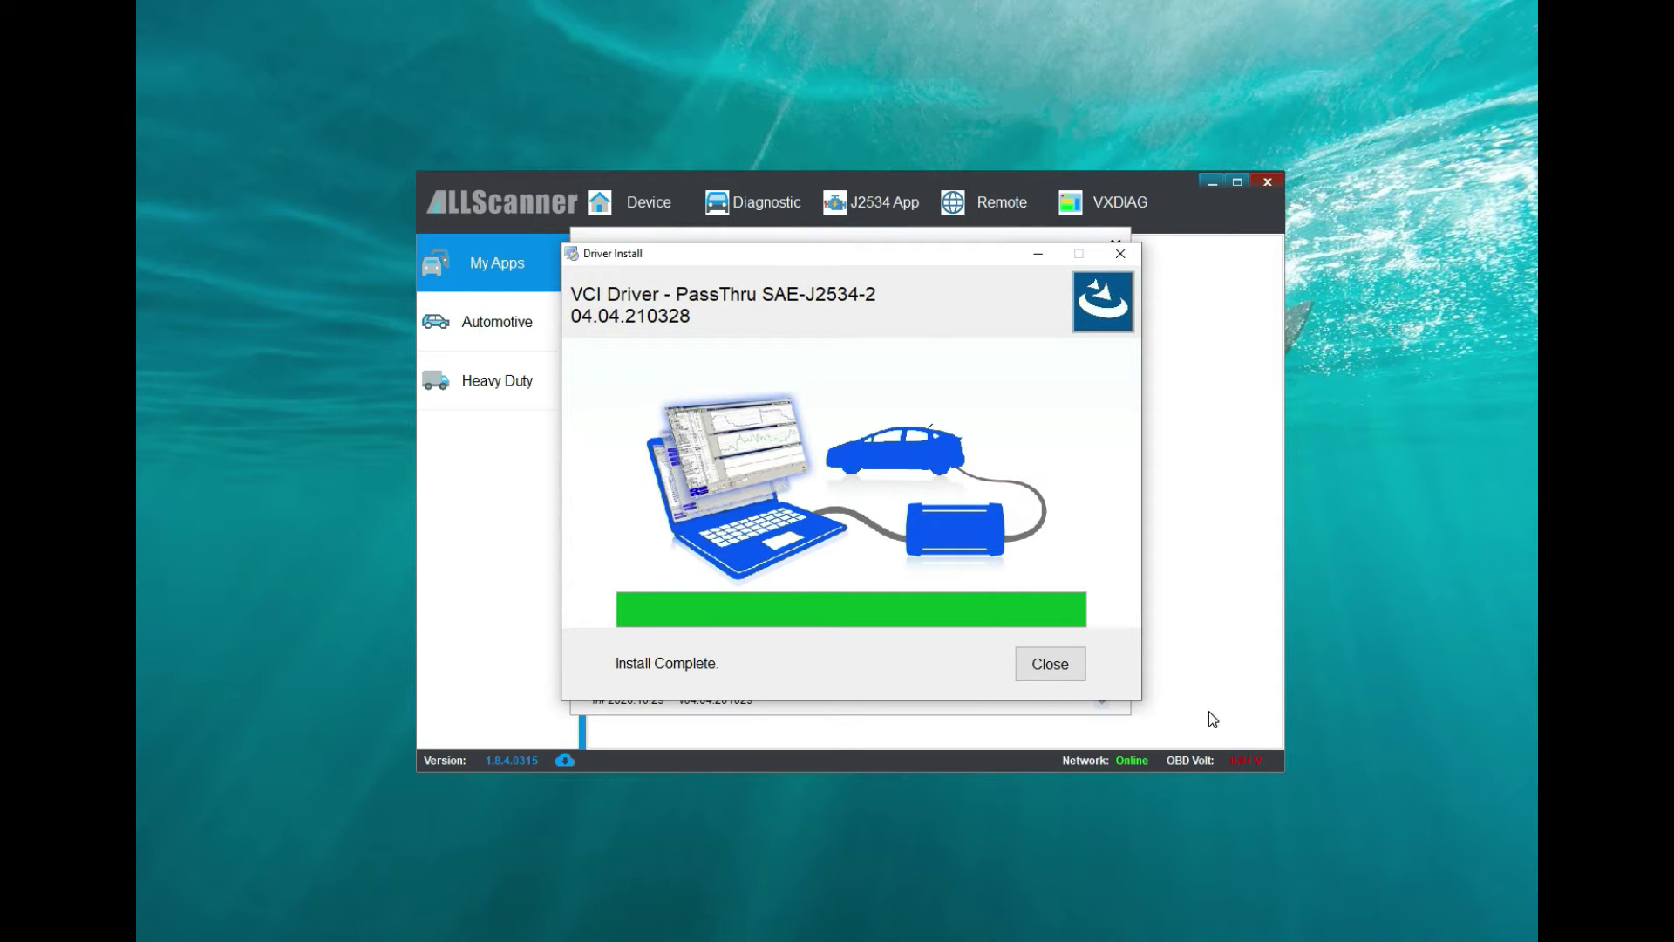
pyautogui.click(1042, 667)
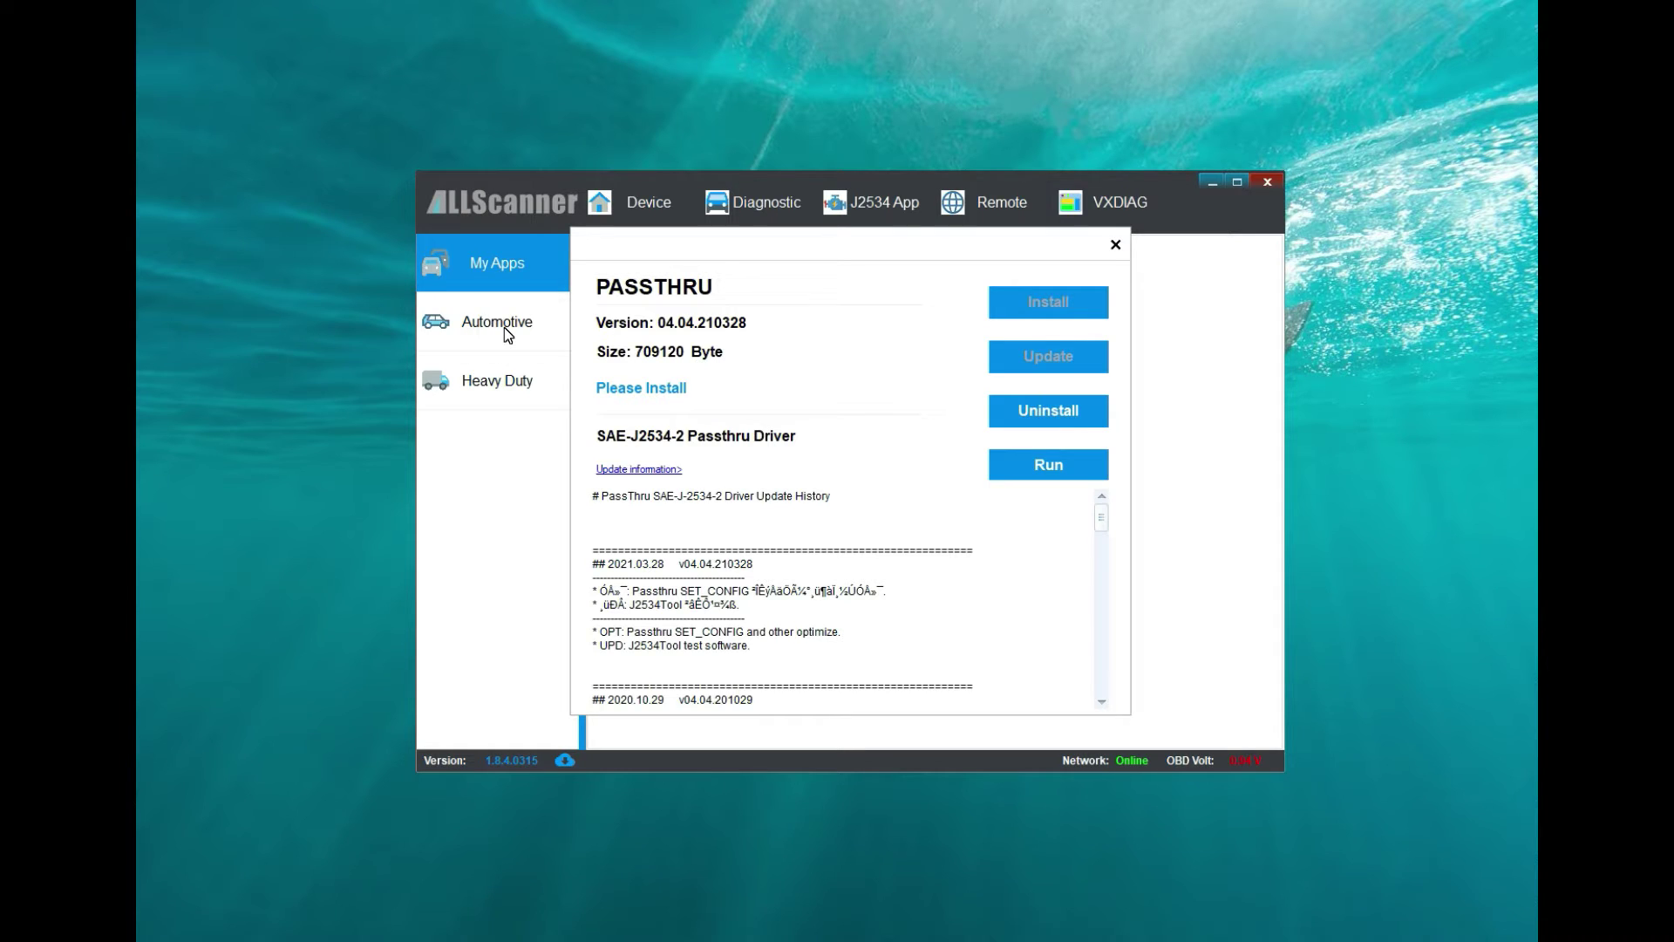
# Step: Update the device licenses from Device Information and dismiss the confirmation
pyautogui.click(1115, 245)
pyautogui.click(632, 209)
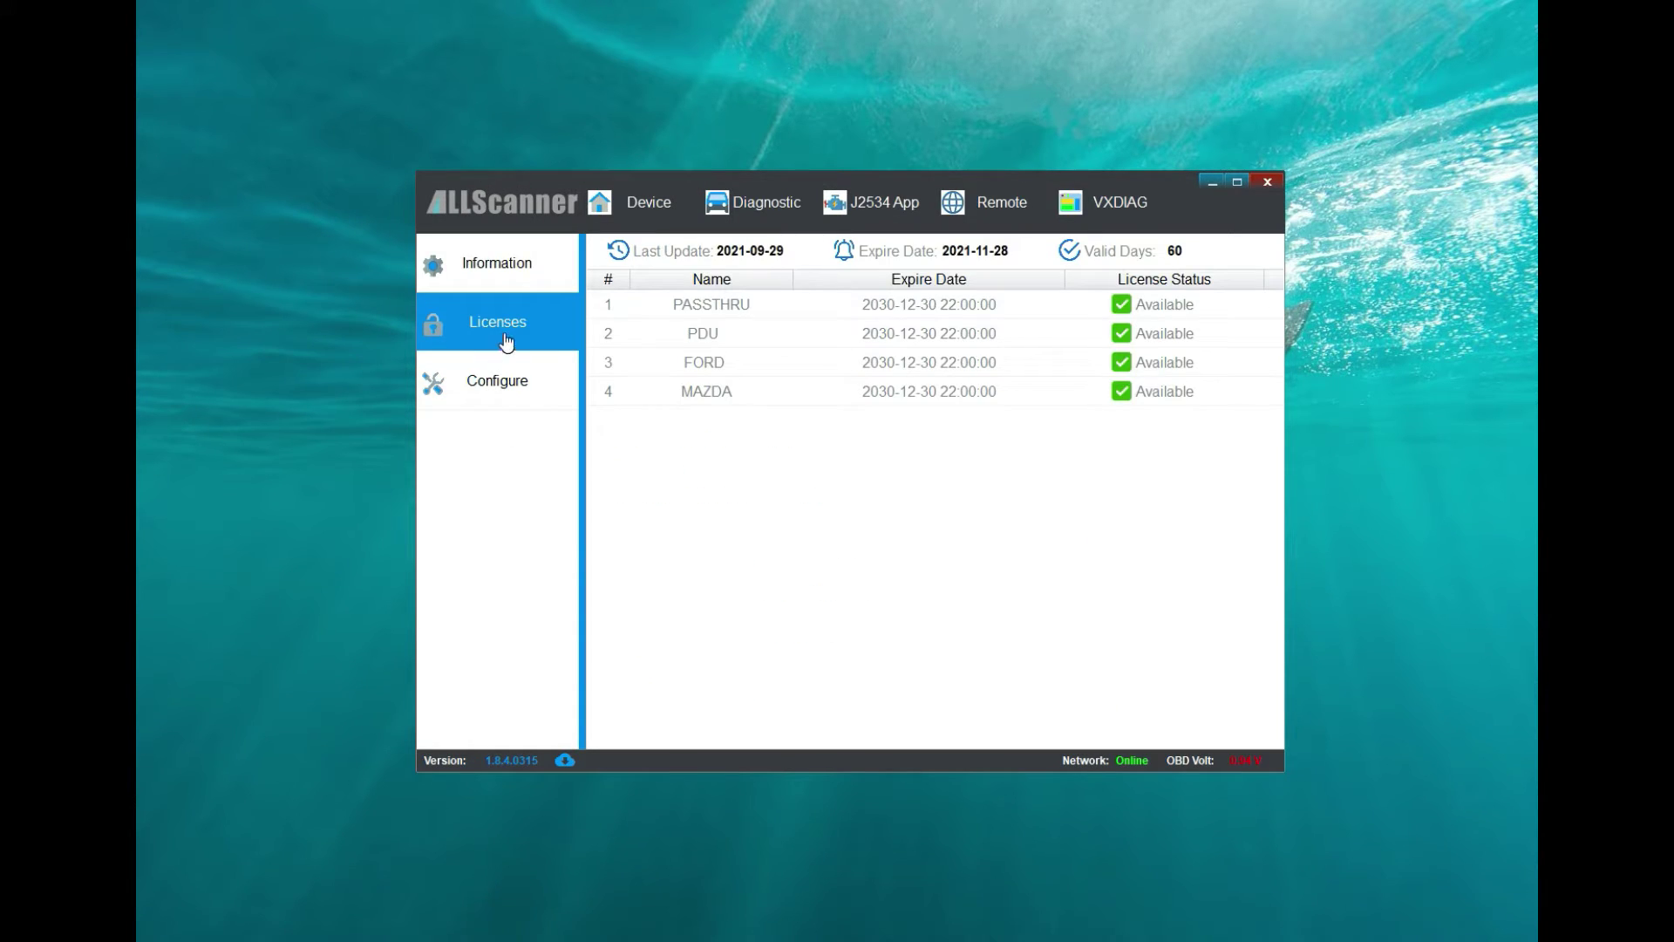
pyautogui.click(516, 277)
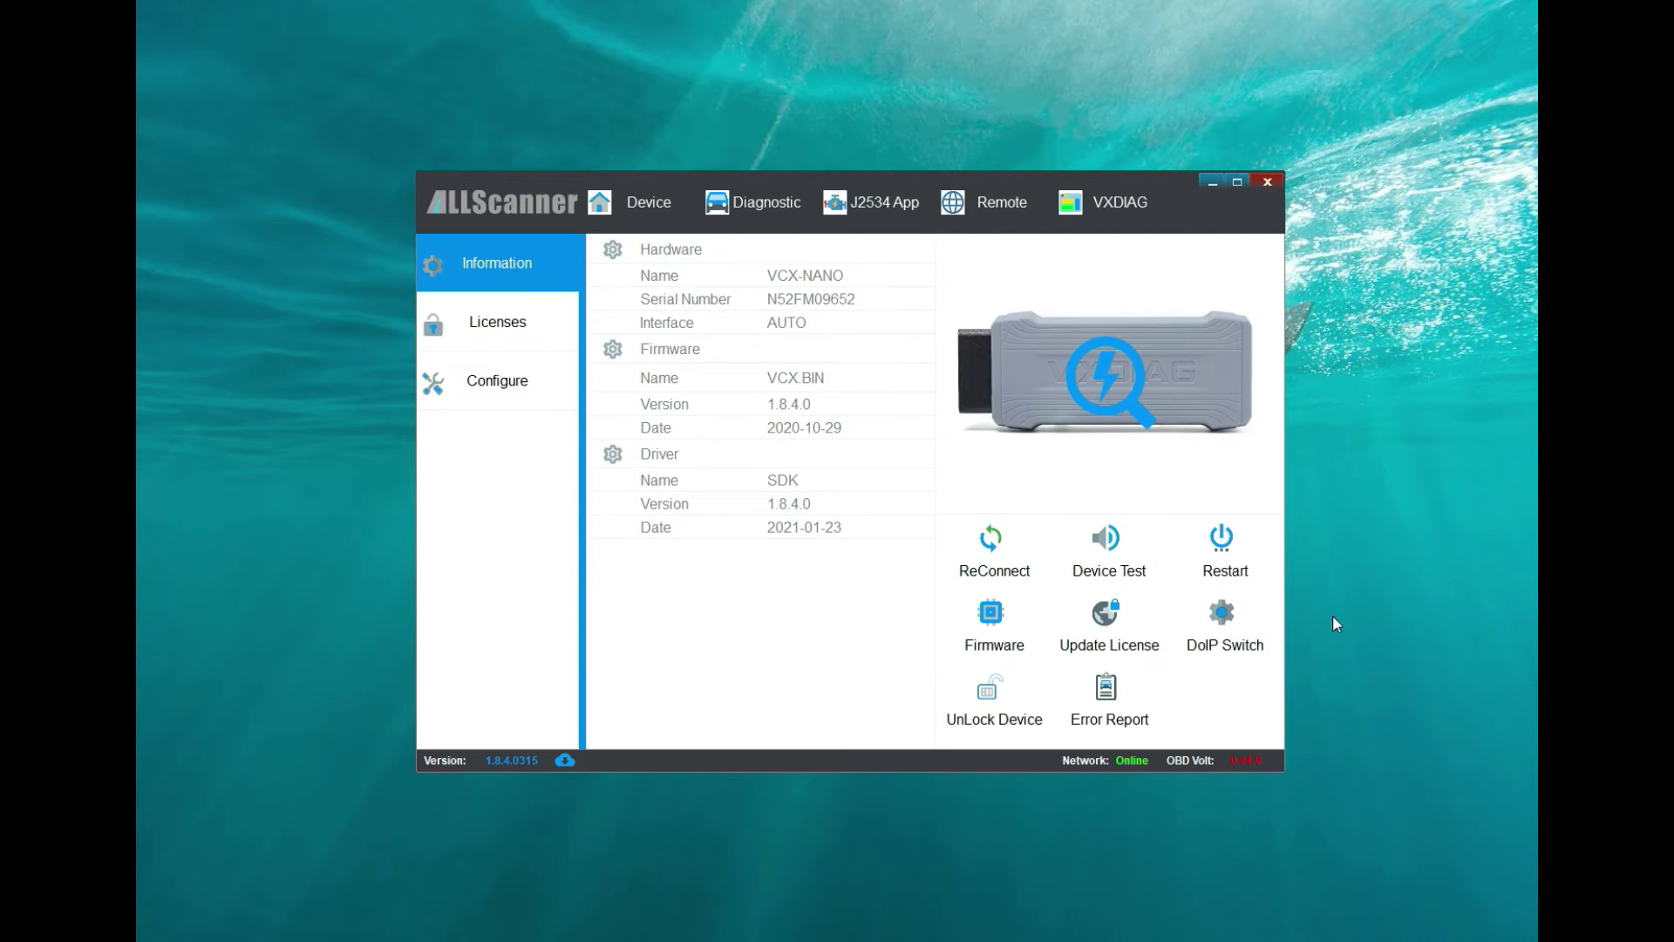
pyautogui.click(1089, 619)
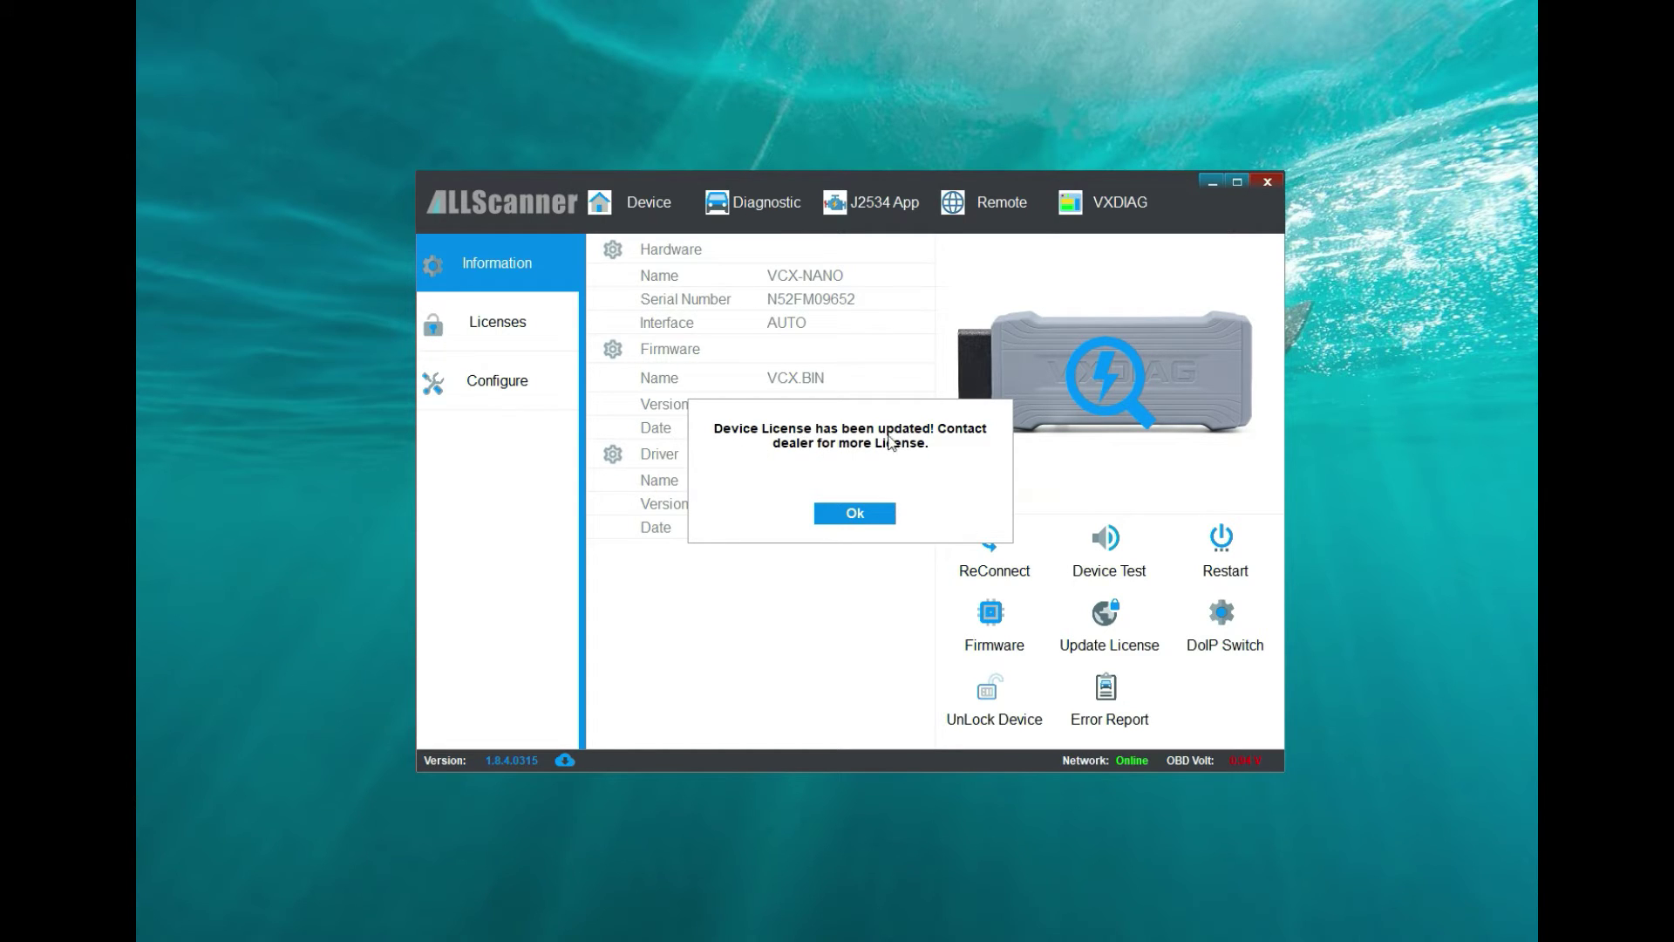
pyautogui.click(859, 513)
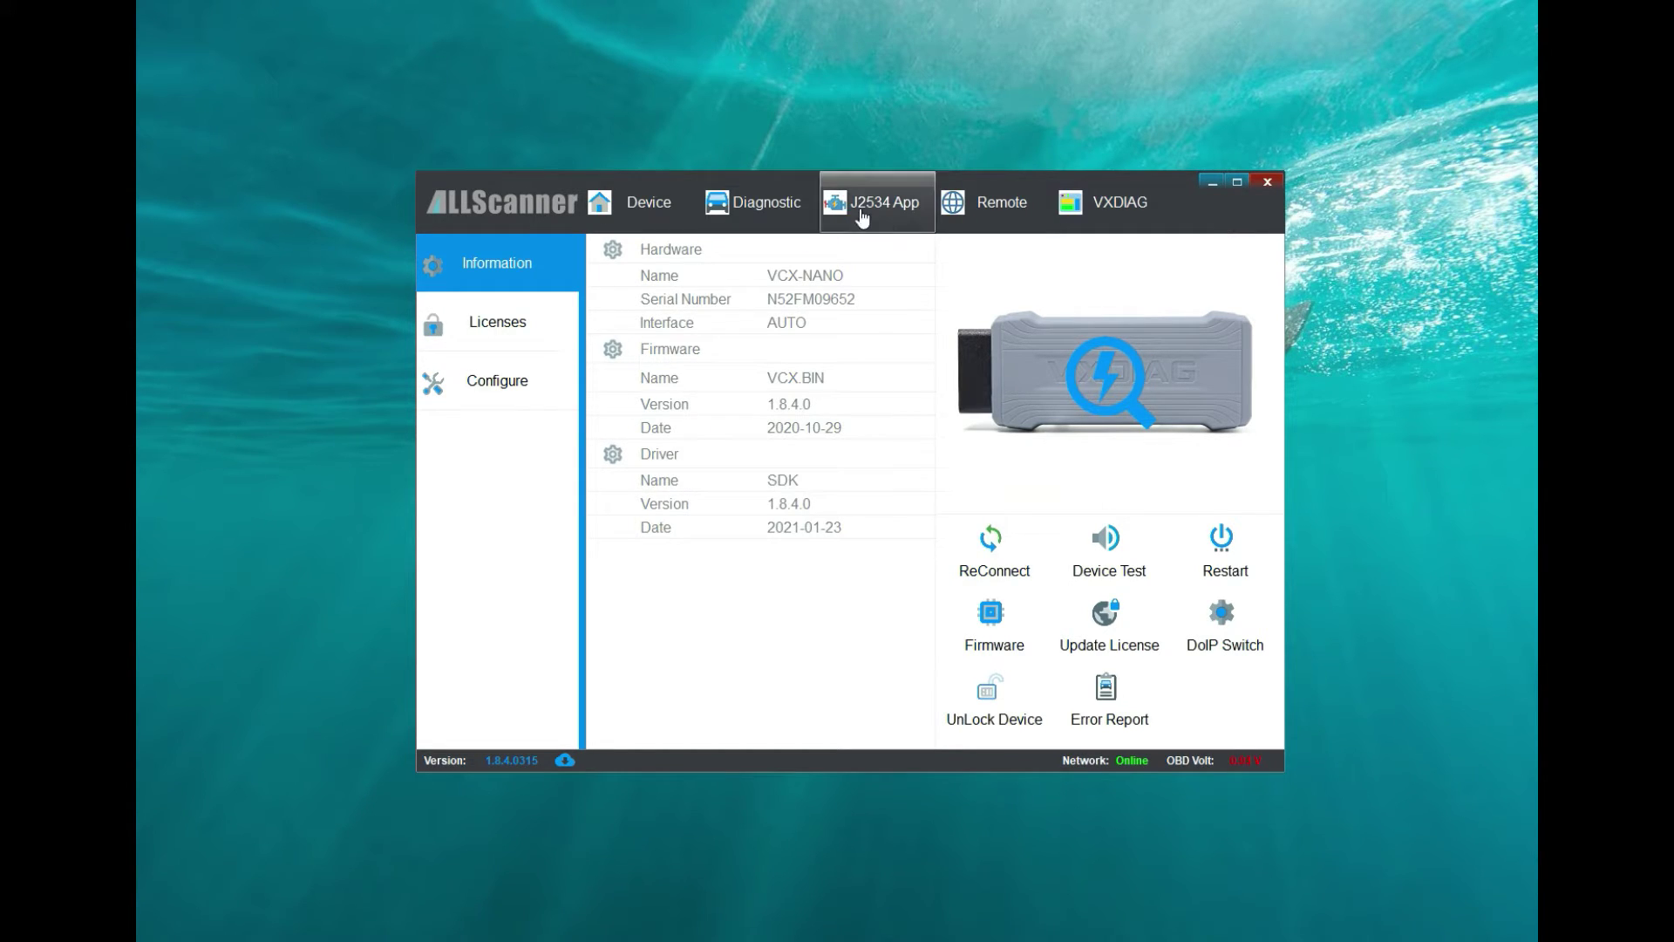
# Step: Review the PASSTHRU, PDU, FORD and MAZDA license entries on the Licenses page
pyautogui.click(486, 331)
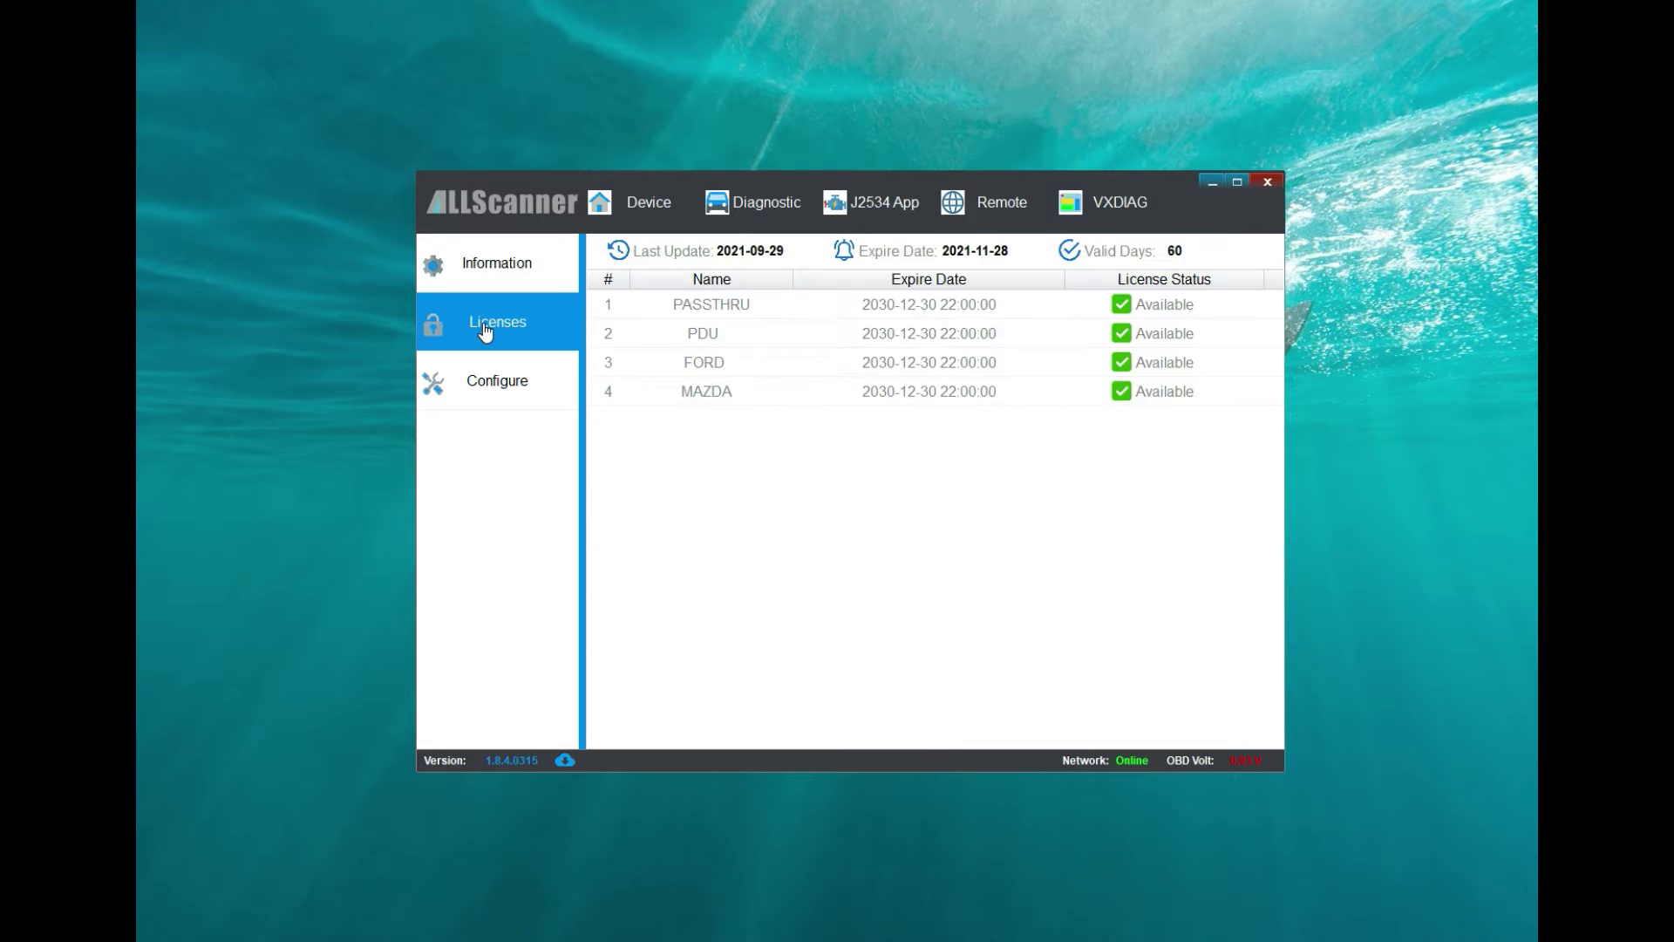
pyautogui.click(876, 305)
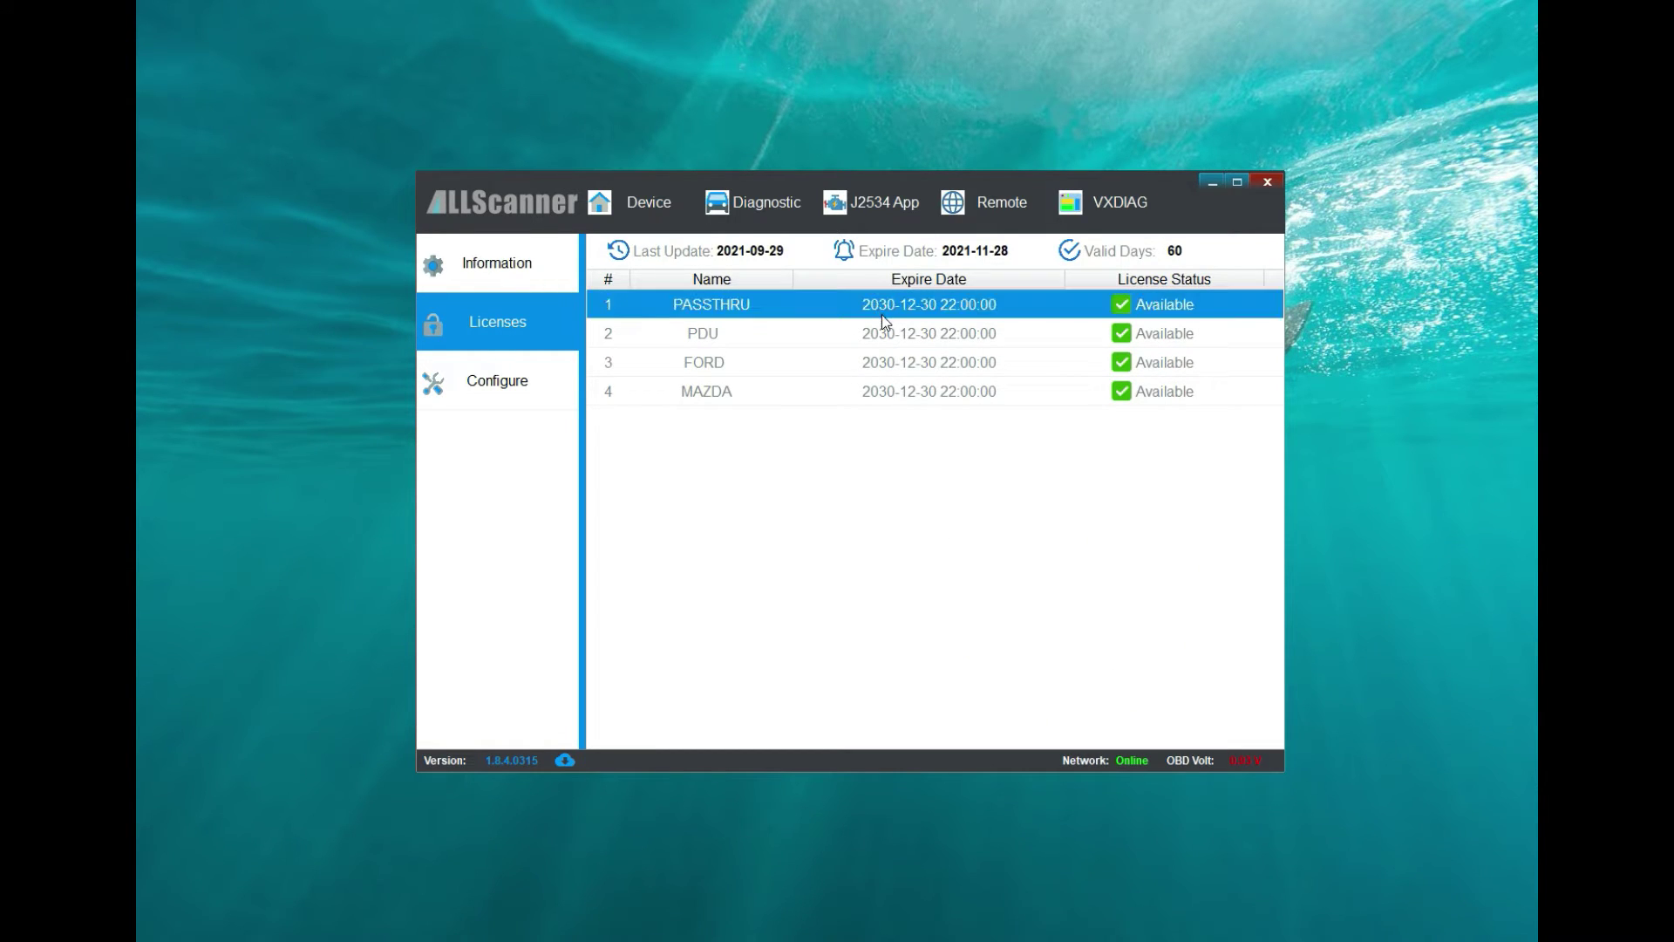
pyautogui.click(885, 335)
pyautogui.click(880, 362)
pyautogui.click(882, 390)
pyautogui.click(887, 366)
pyautogui.click(887, 392)
pyautogui.click(892, 366)
pyautogui.click(776, 307)
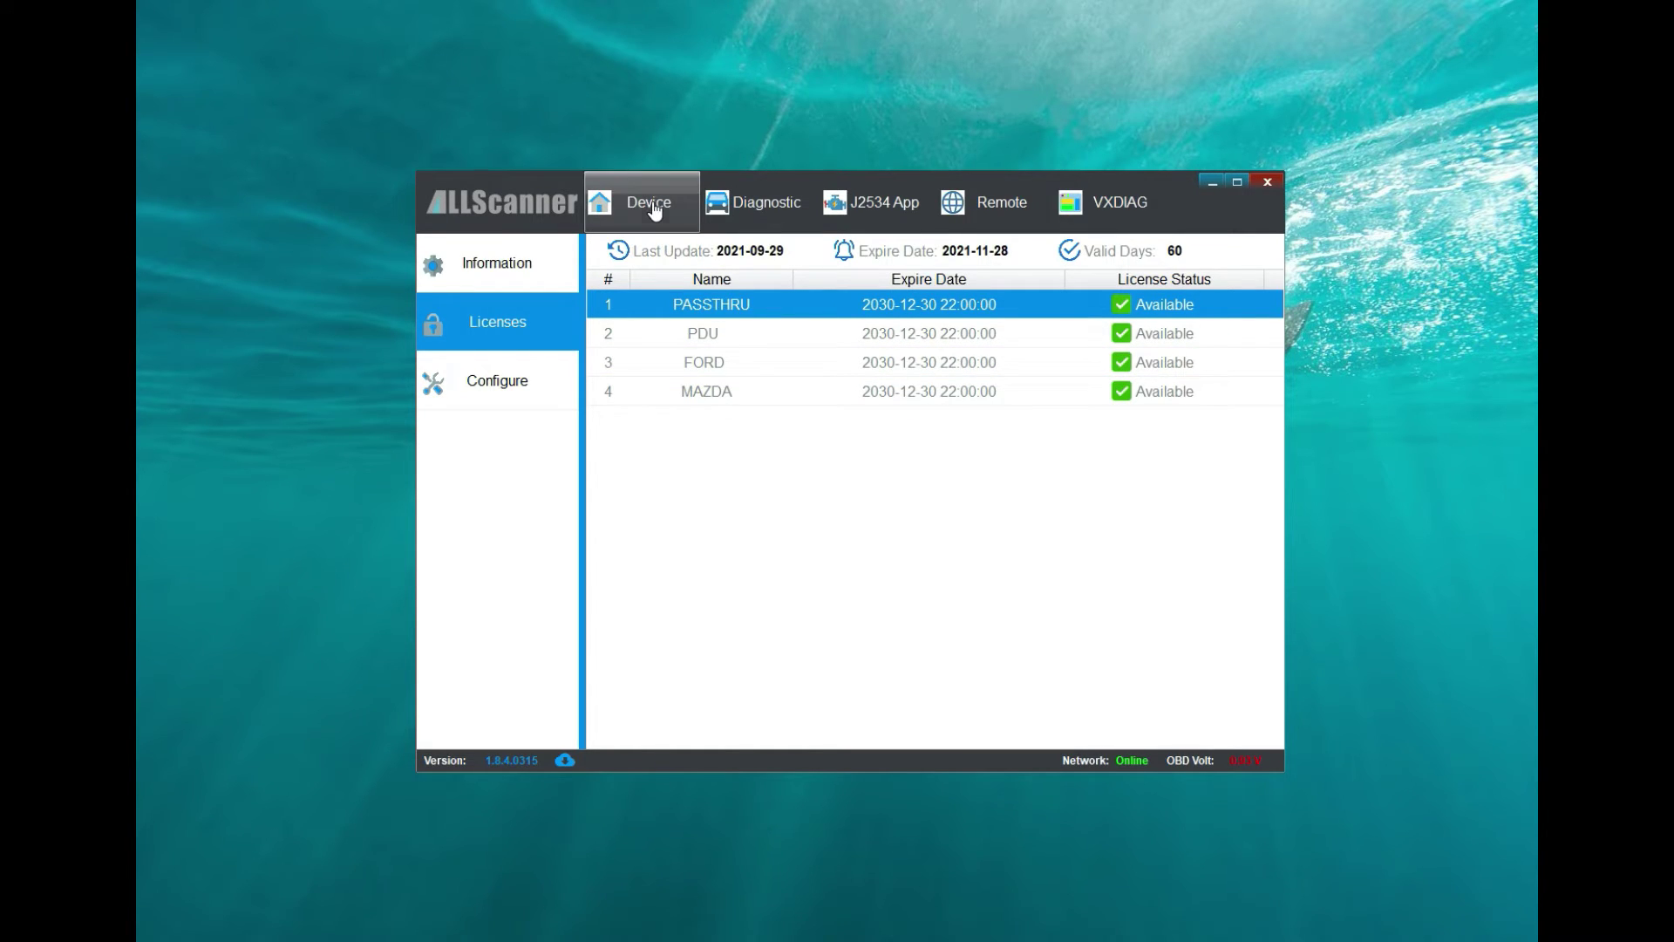
# Step: Open the J2534 App list and scroll through the 16 OEM sites, AUDI erWin to Suzuki Tech Info
pyautogui.click(752, 202)
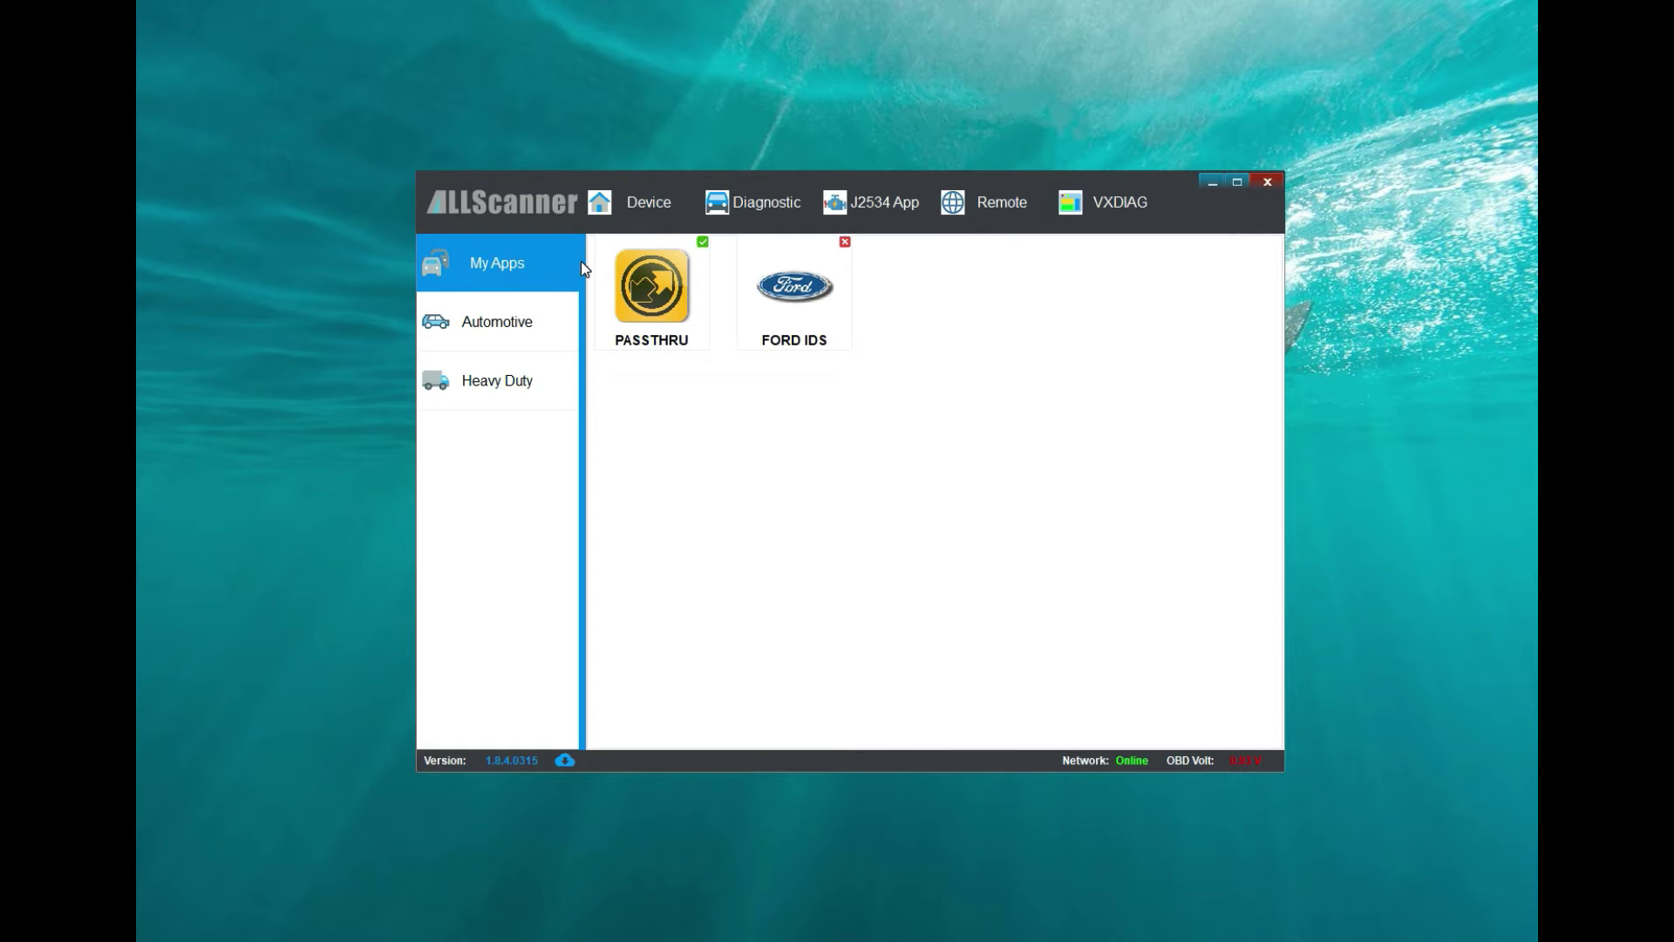
pyautogui.click(872, 209)
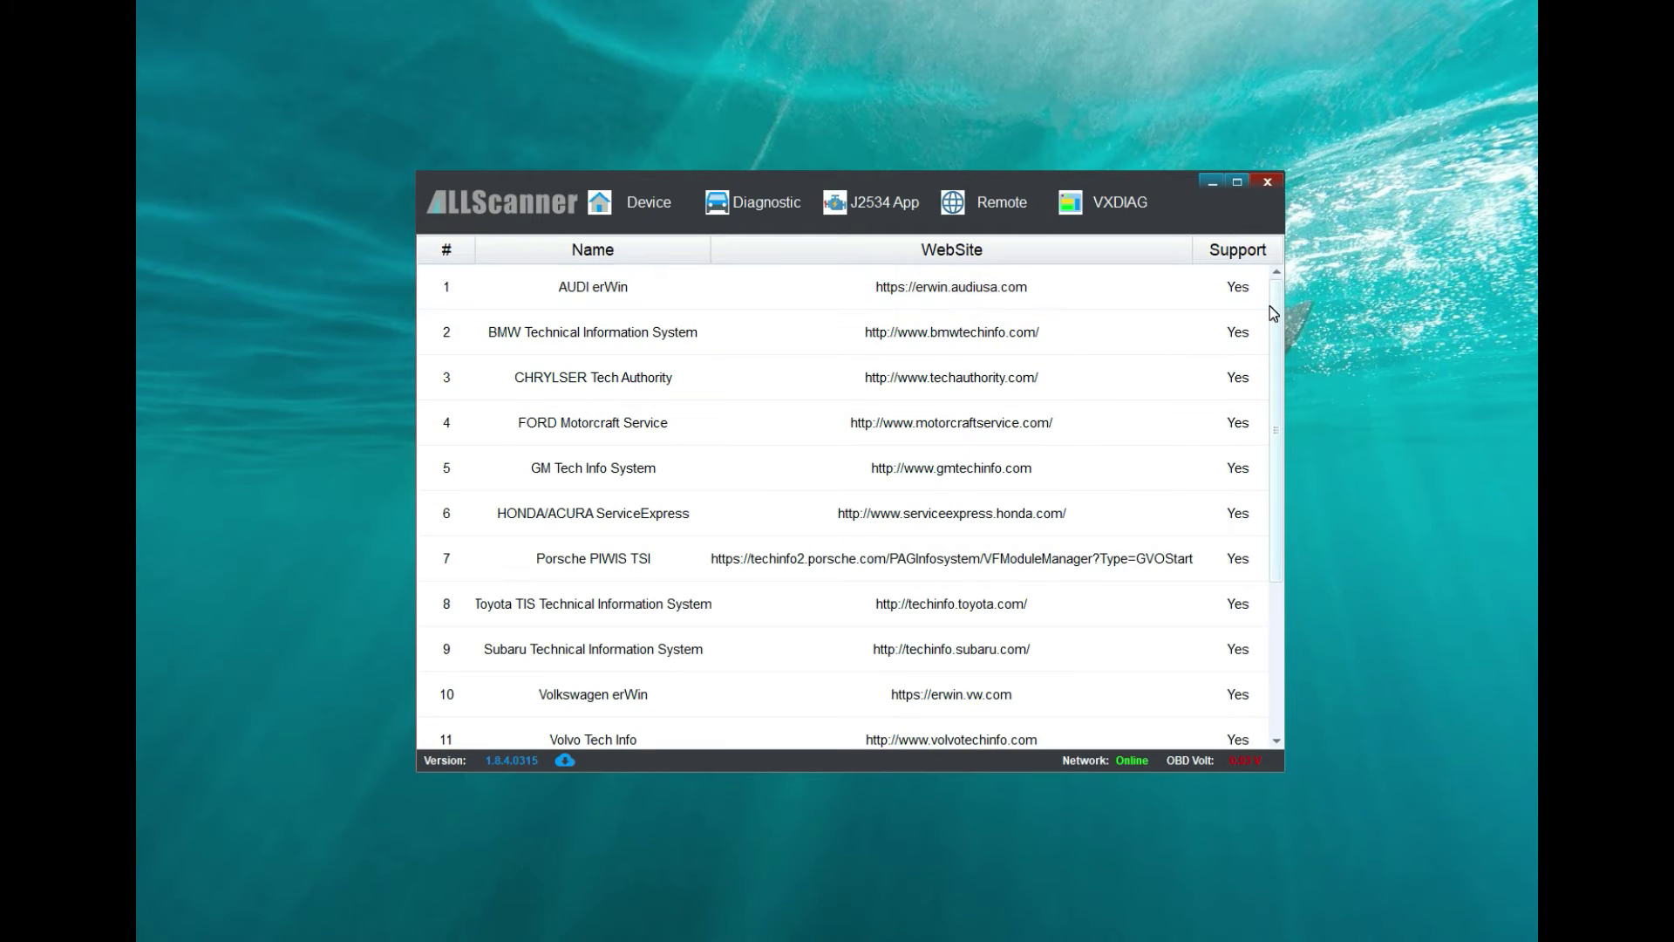
pyautogui.moveTo(1278, 298); pyautogui.dragTo(1251, 485)
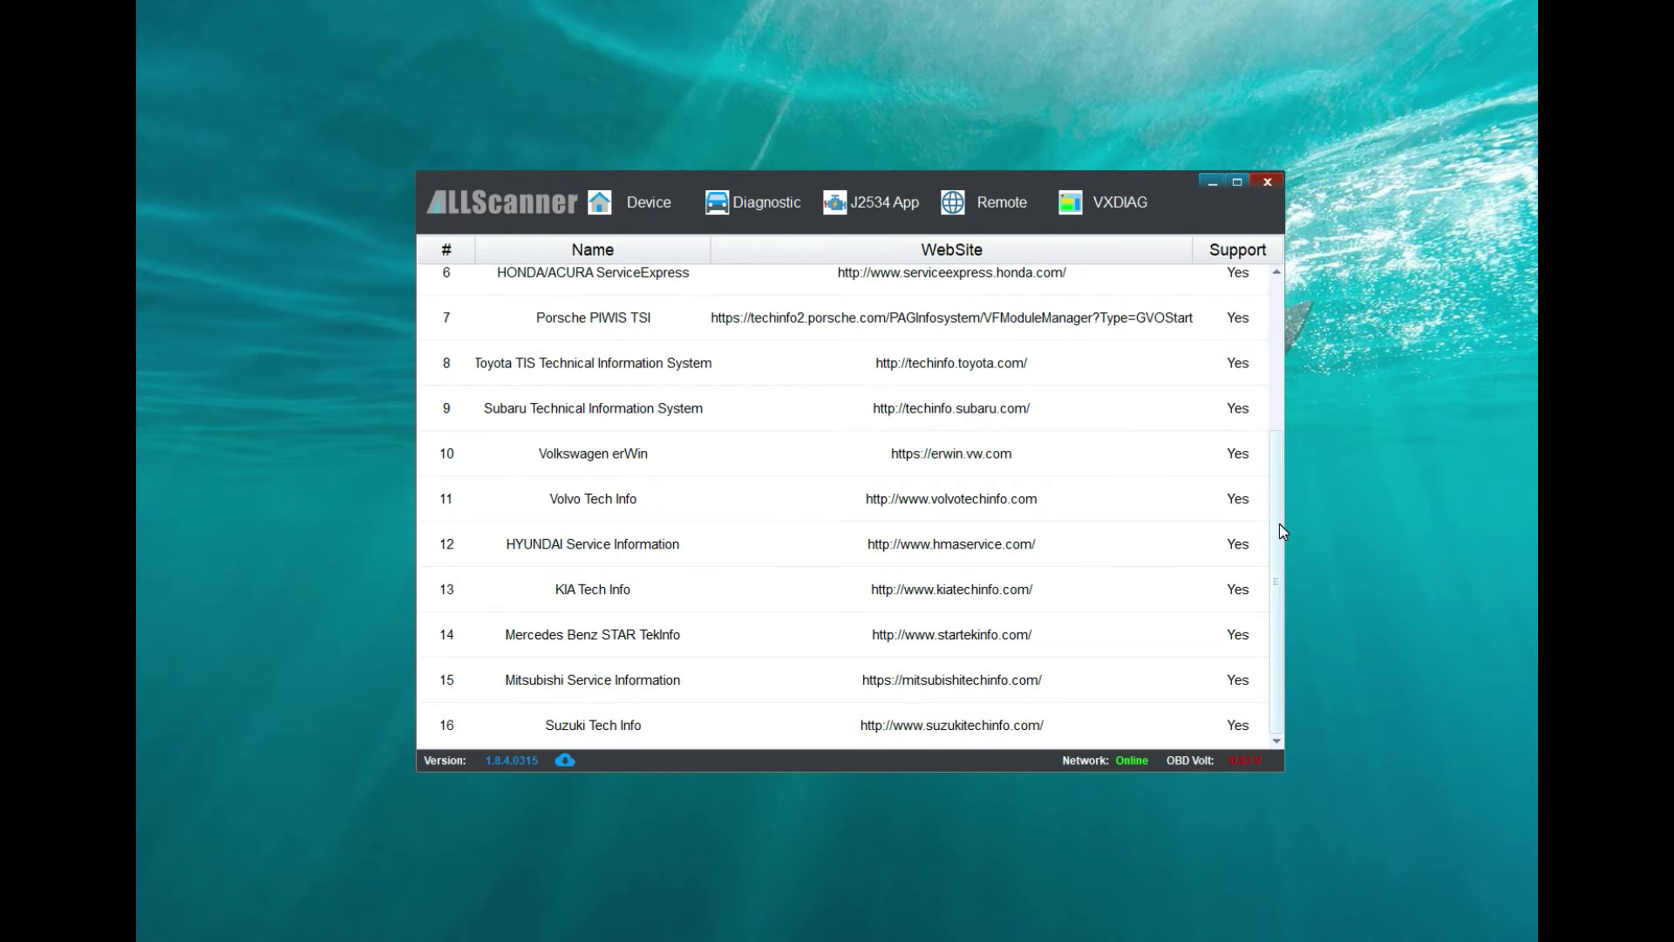
pyautogui.moveTo(1276, 530); pyautogui.dragTo(1279, 312)
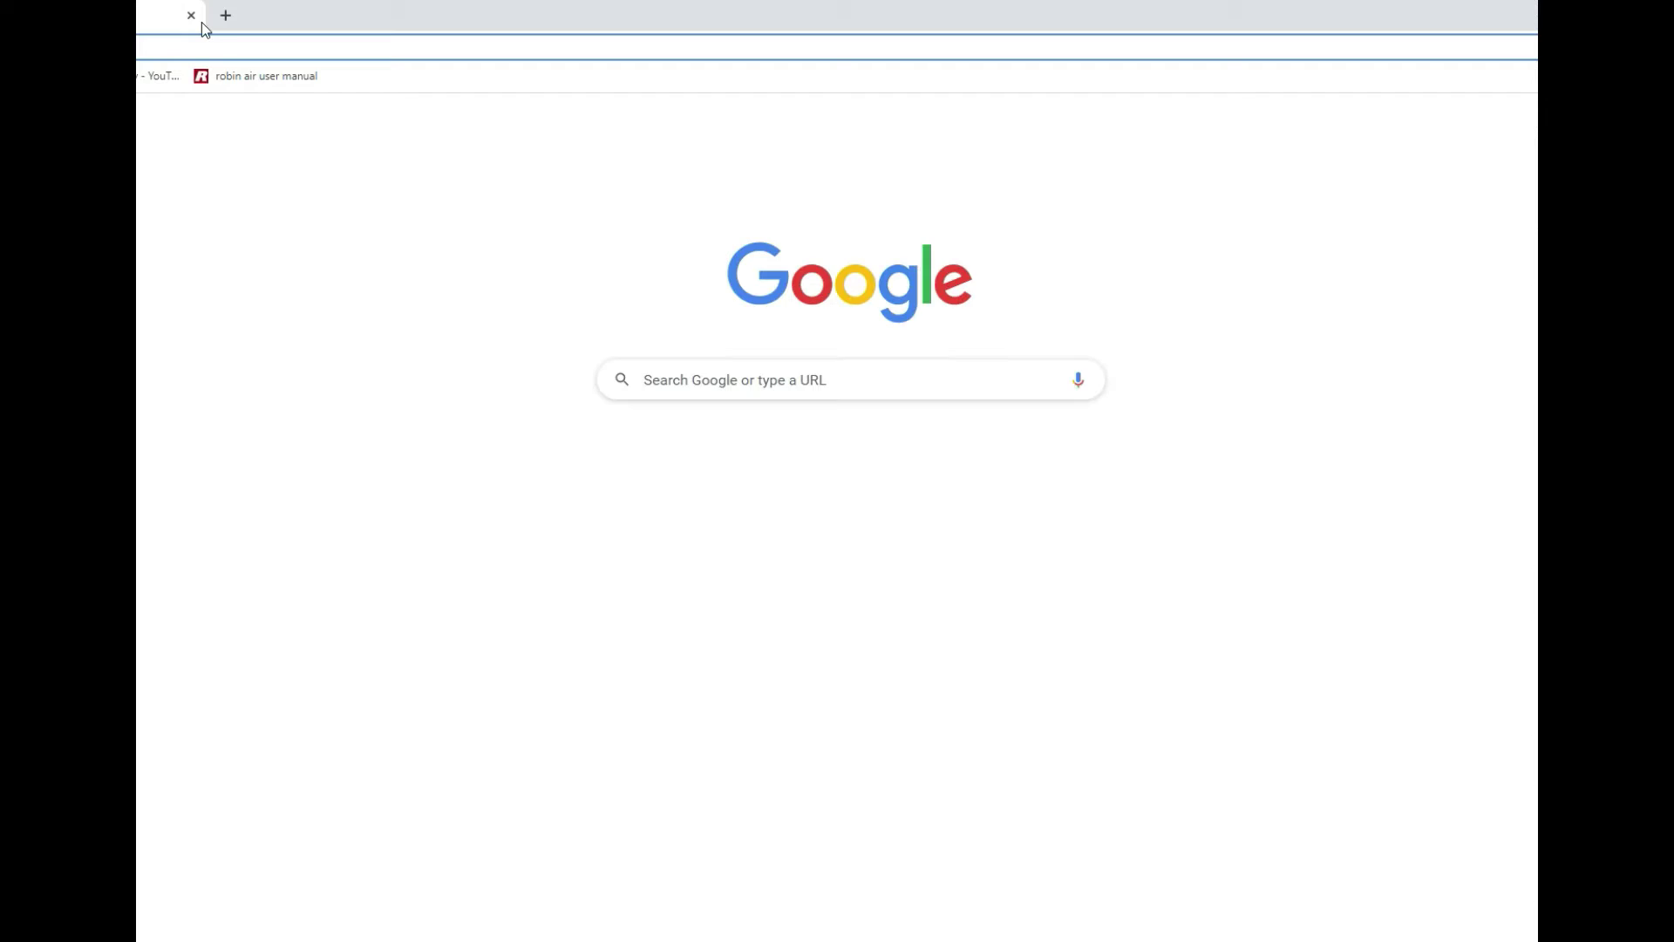
# Step: Load the vxdiagshop.com website in a new Chrome tab
pyautogui.click(527, 46)
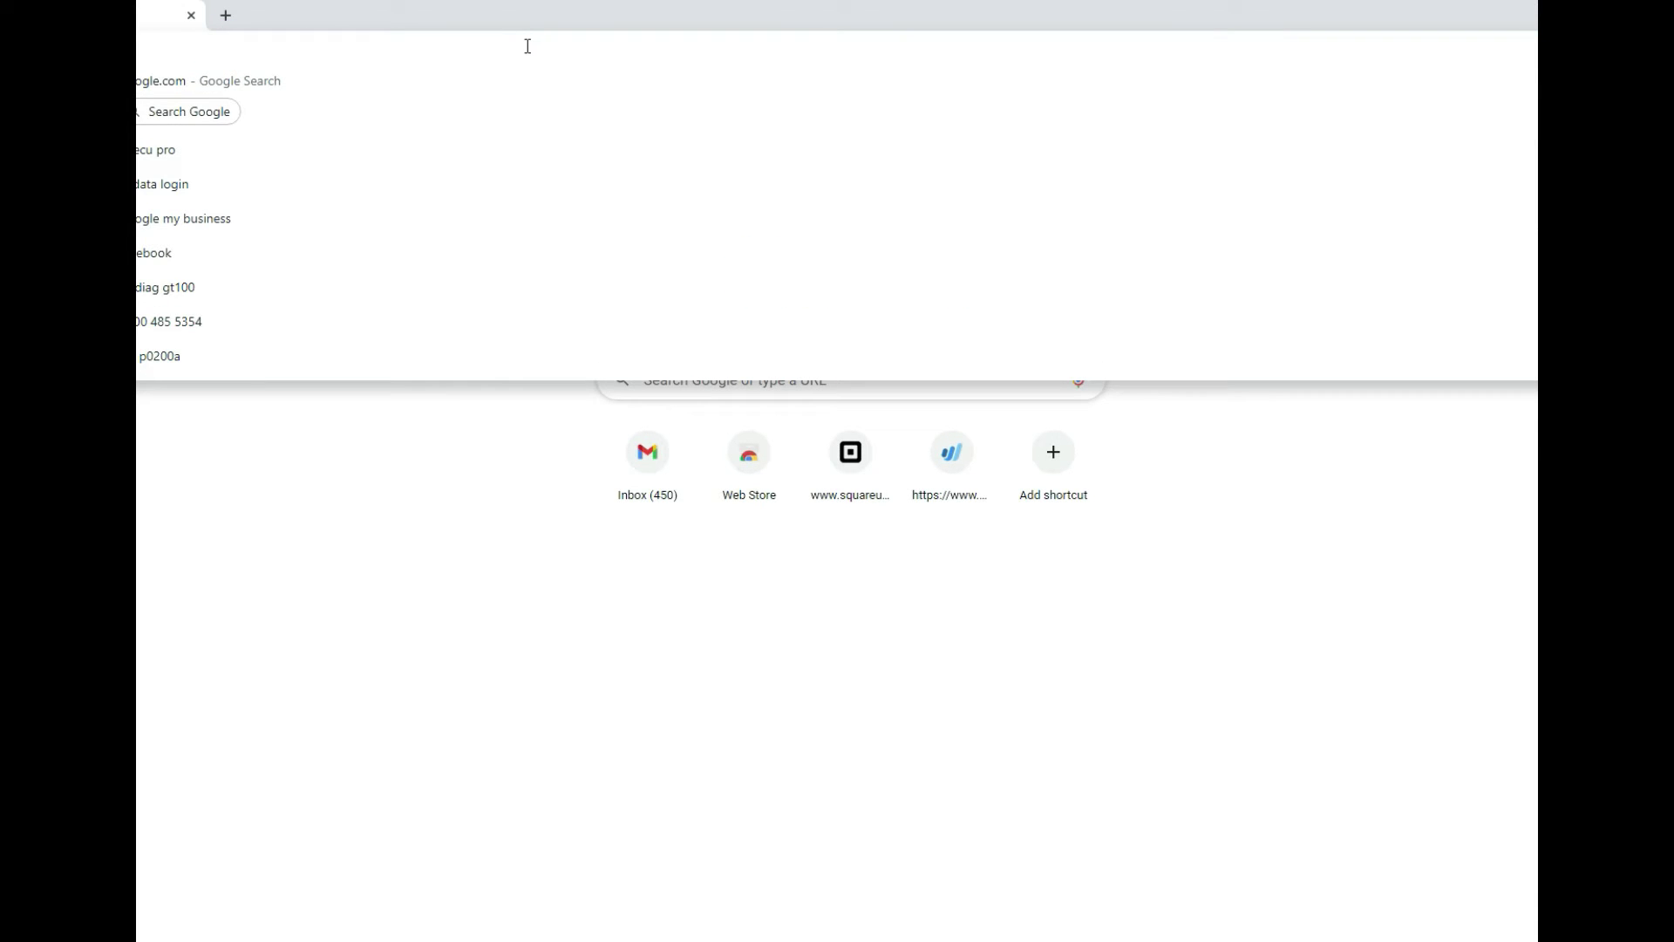
pyautogui.write('vxdiag')
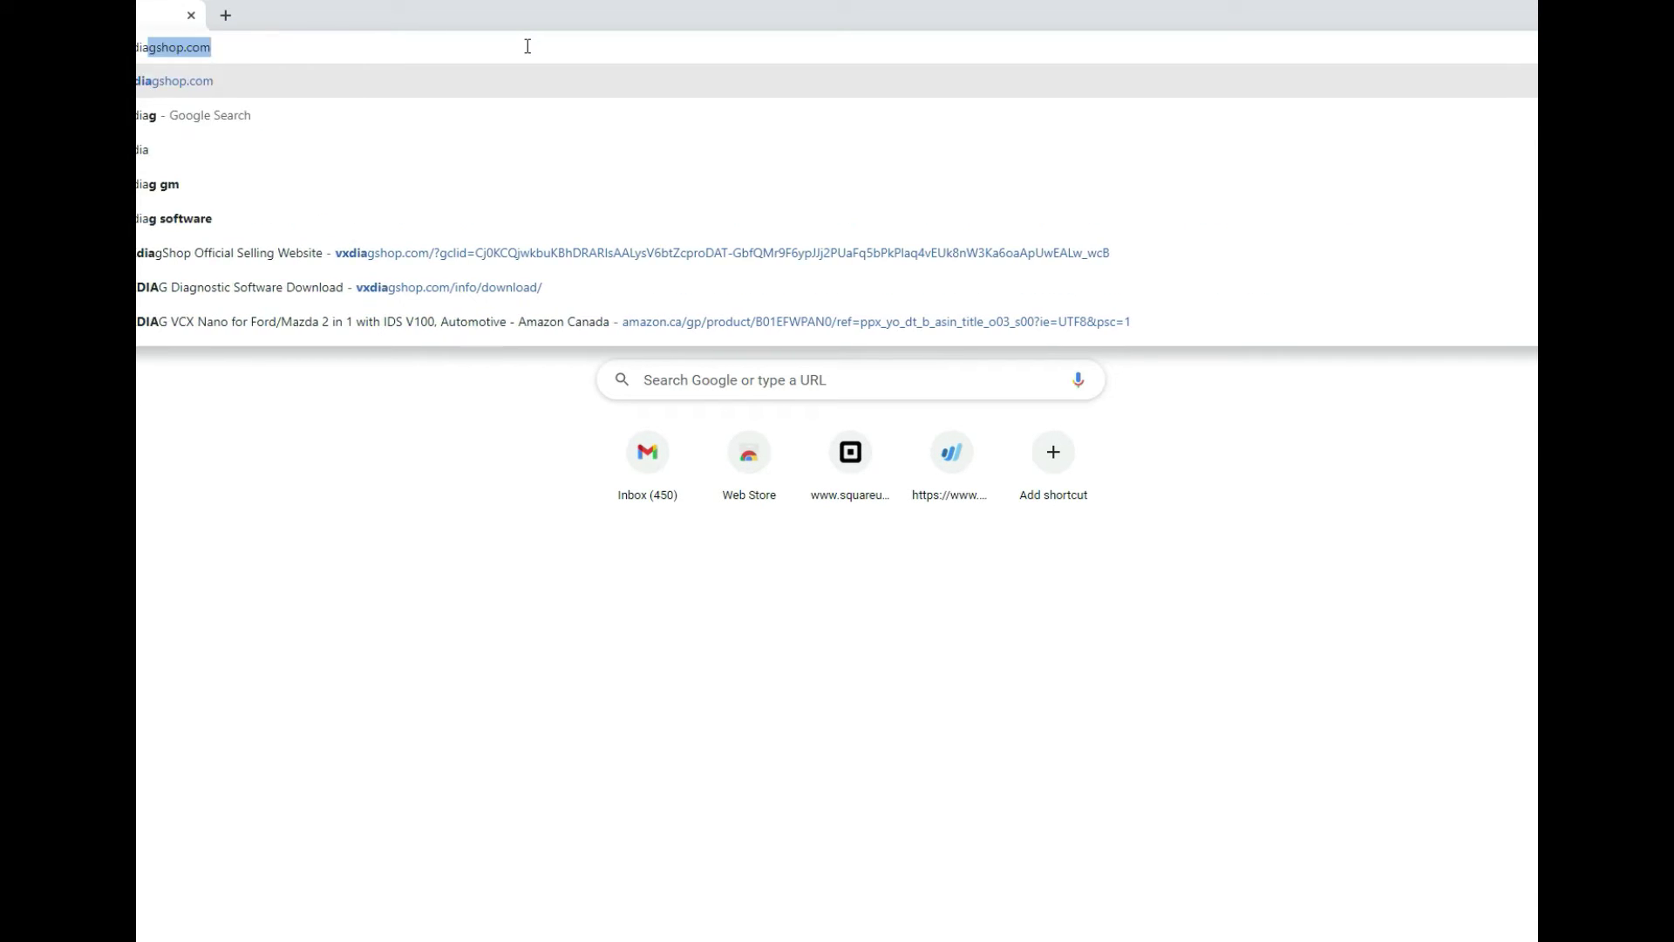
pyautogui.press('Return')
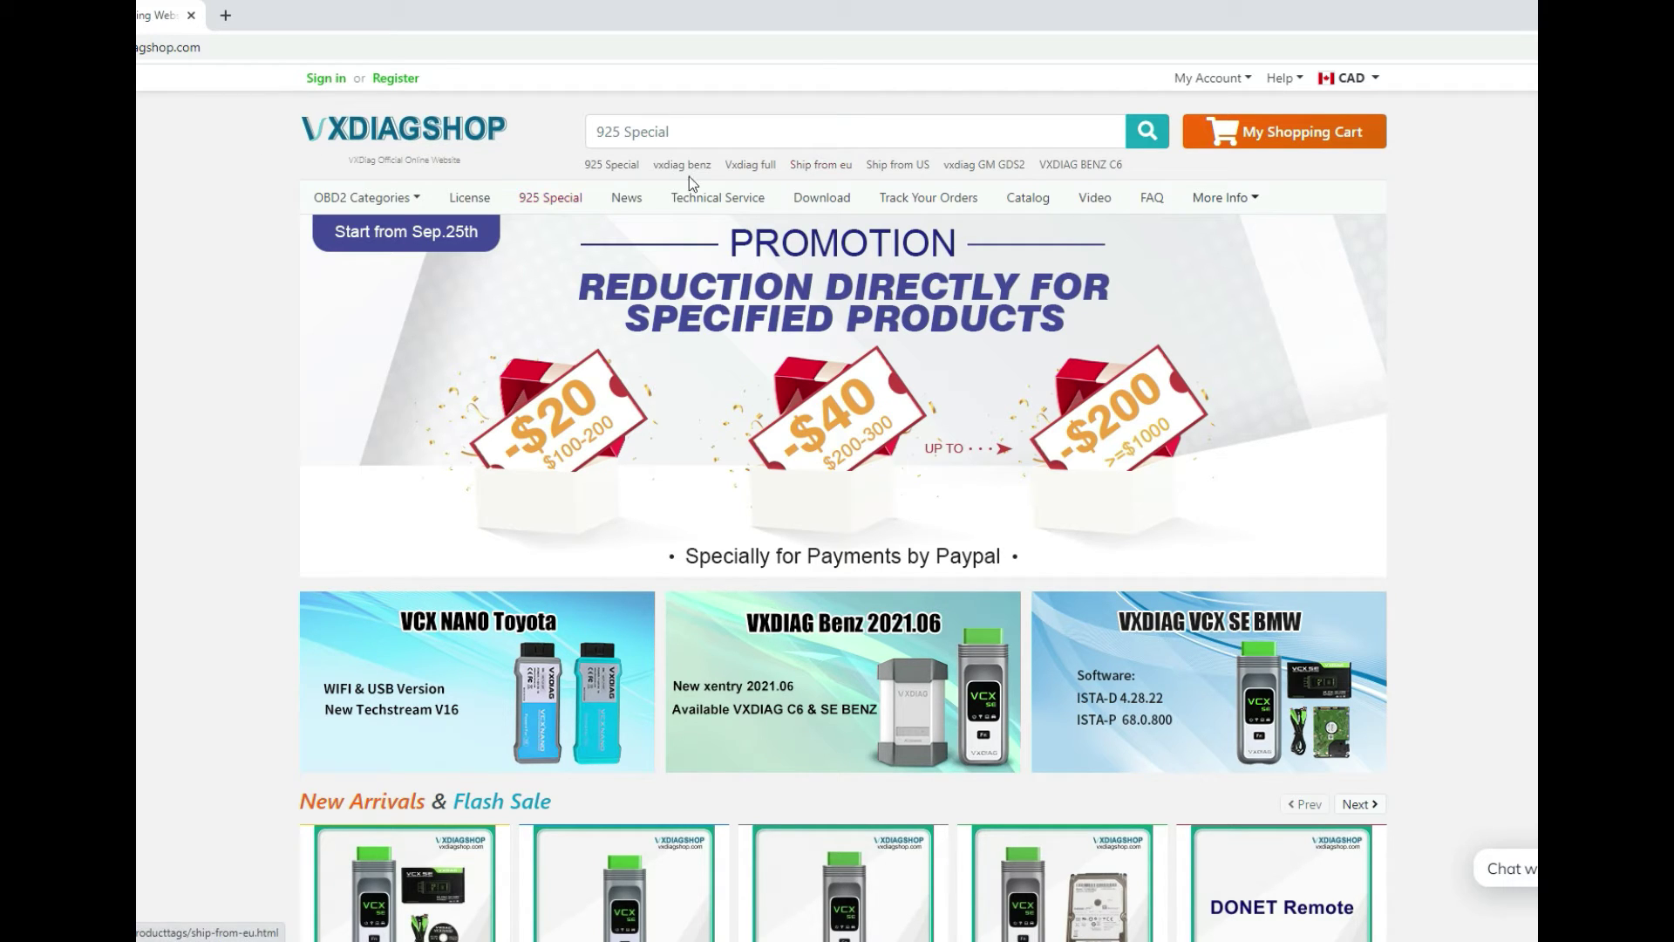
# Step: Open the VXDIAG Diagnostic Software Download page and look over its software update log
pyautogui.click(814, 196)
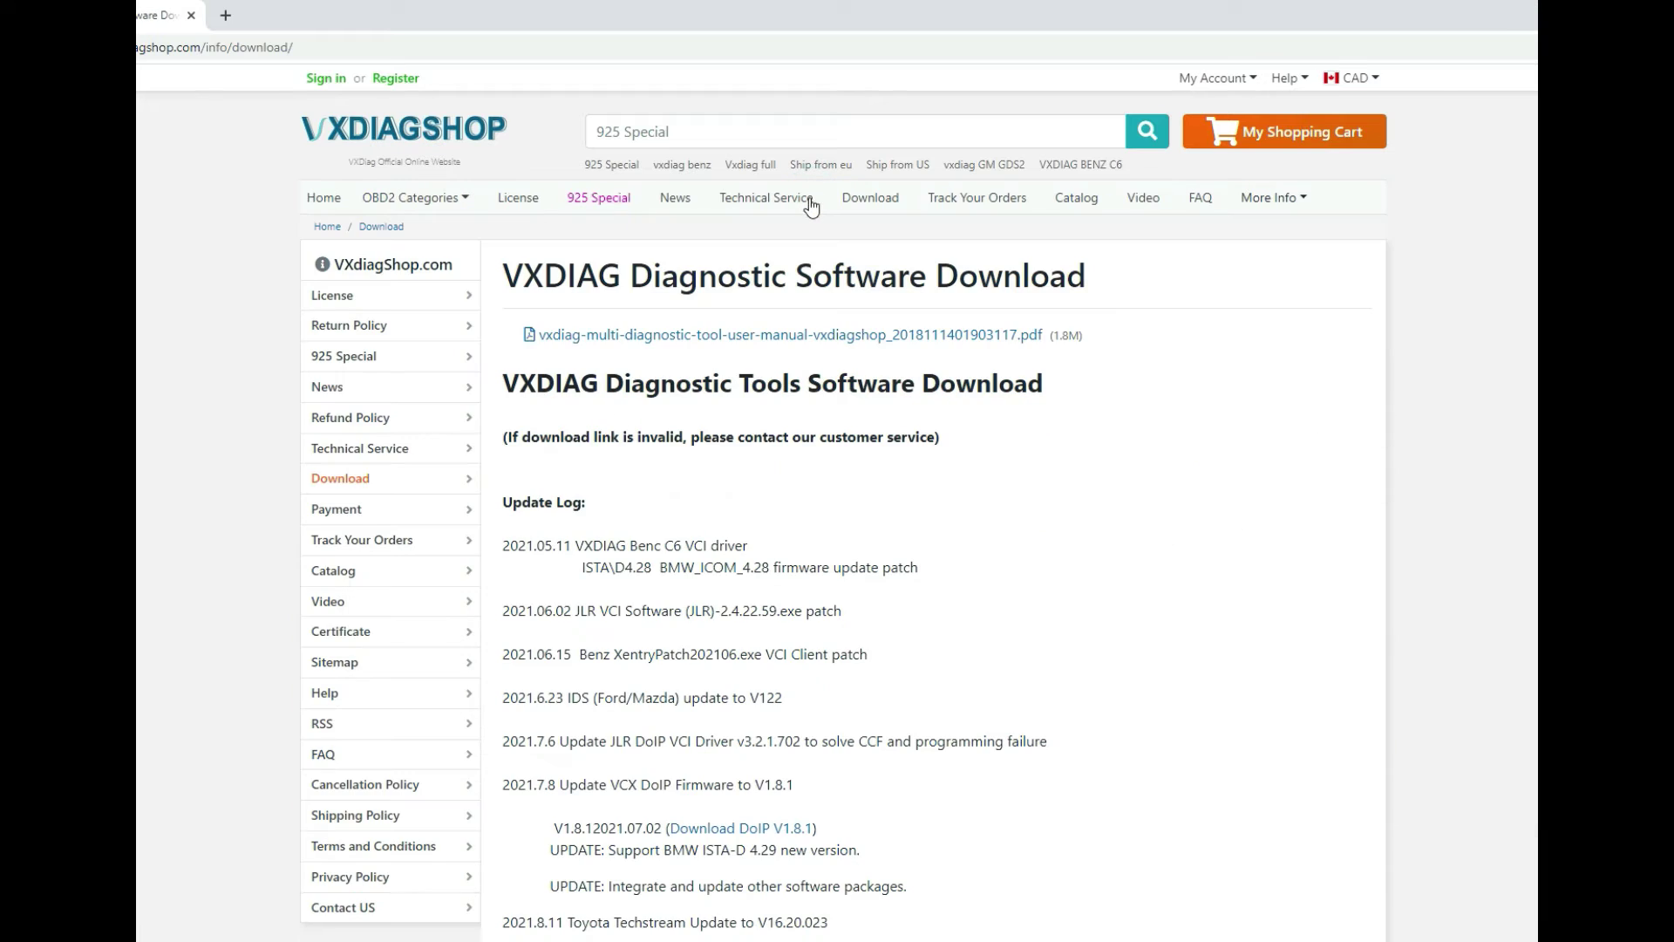
pyautogui.scroll(-3, 897, 550)
pyautogui.scroll(-6, 832, 603)
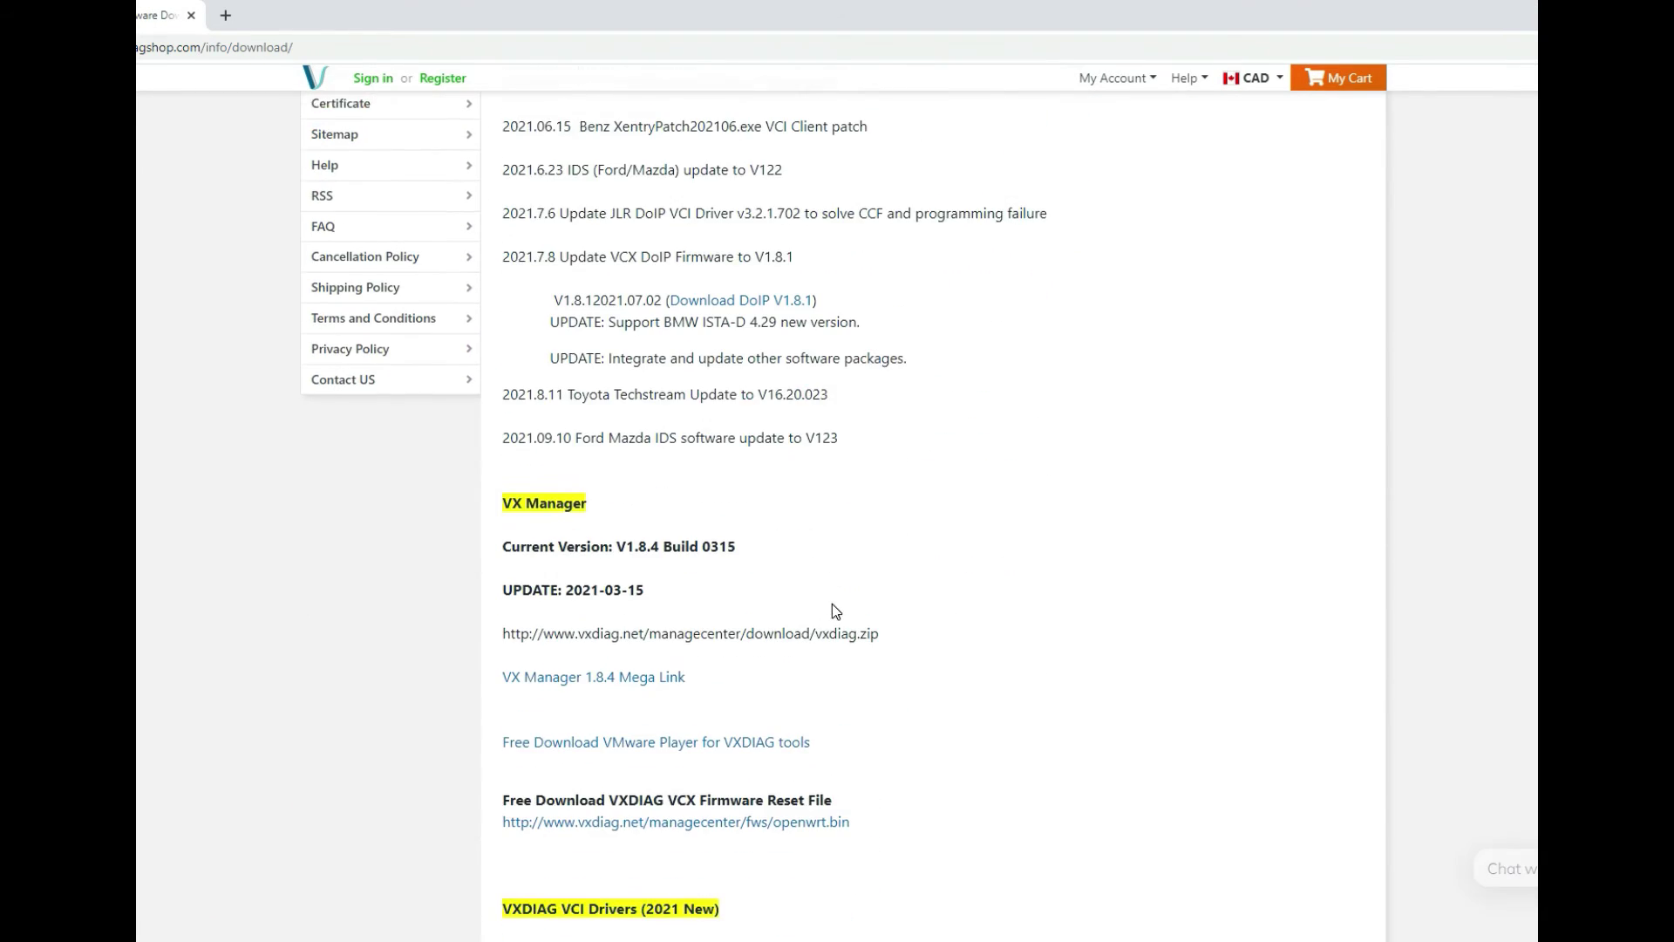
pyautogui.scroll(-2, 781, 657)
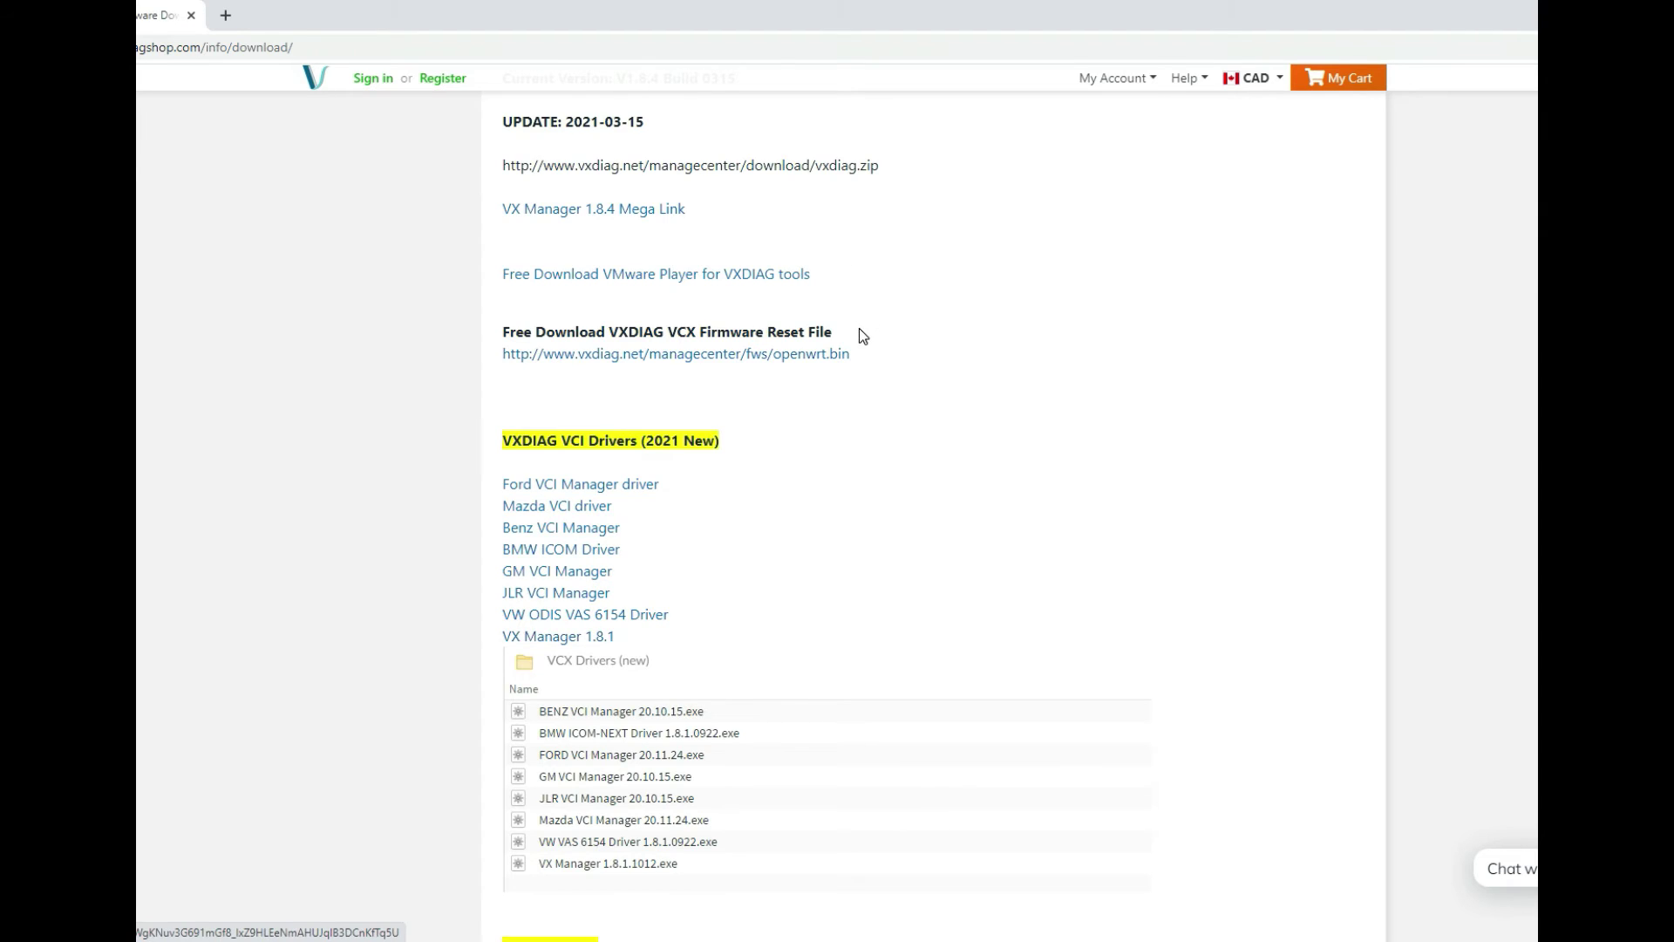
pyautogui.scroll(10, 859, 328)
# Step: Browse the License page's brand licenses: VW at C$57.69, JLR, GM, BMW, BENZ, DONET Remote
pyautogui.moveTo(442, 204)
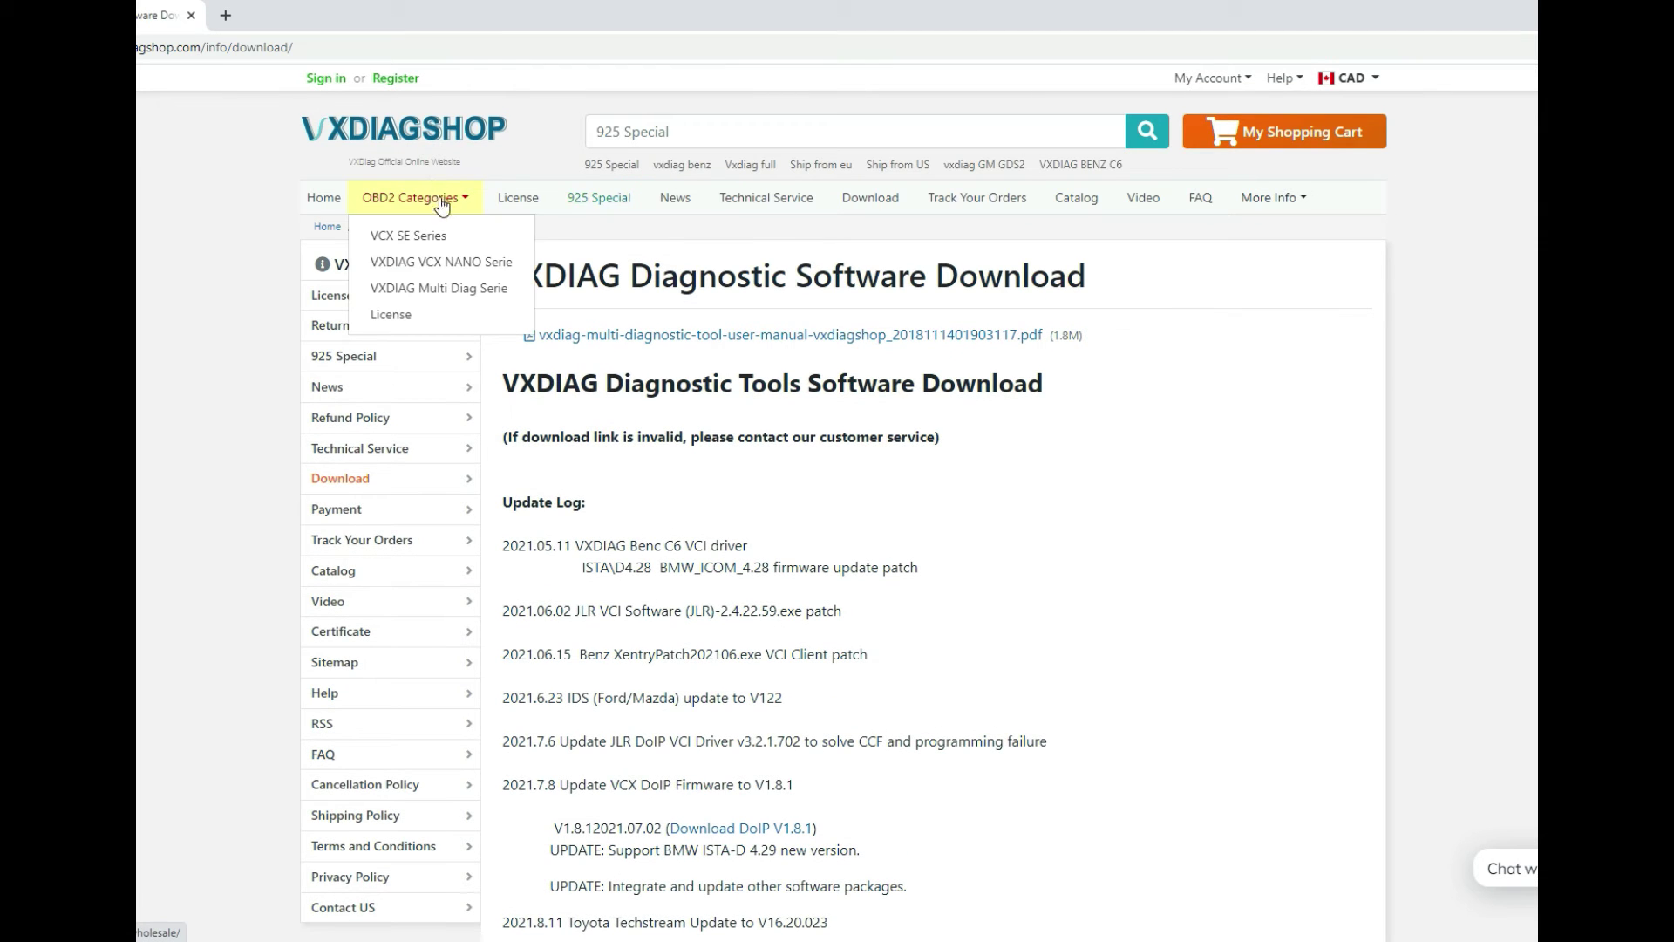
pyautogui.click(518, 200)
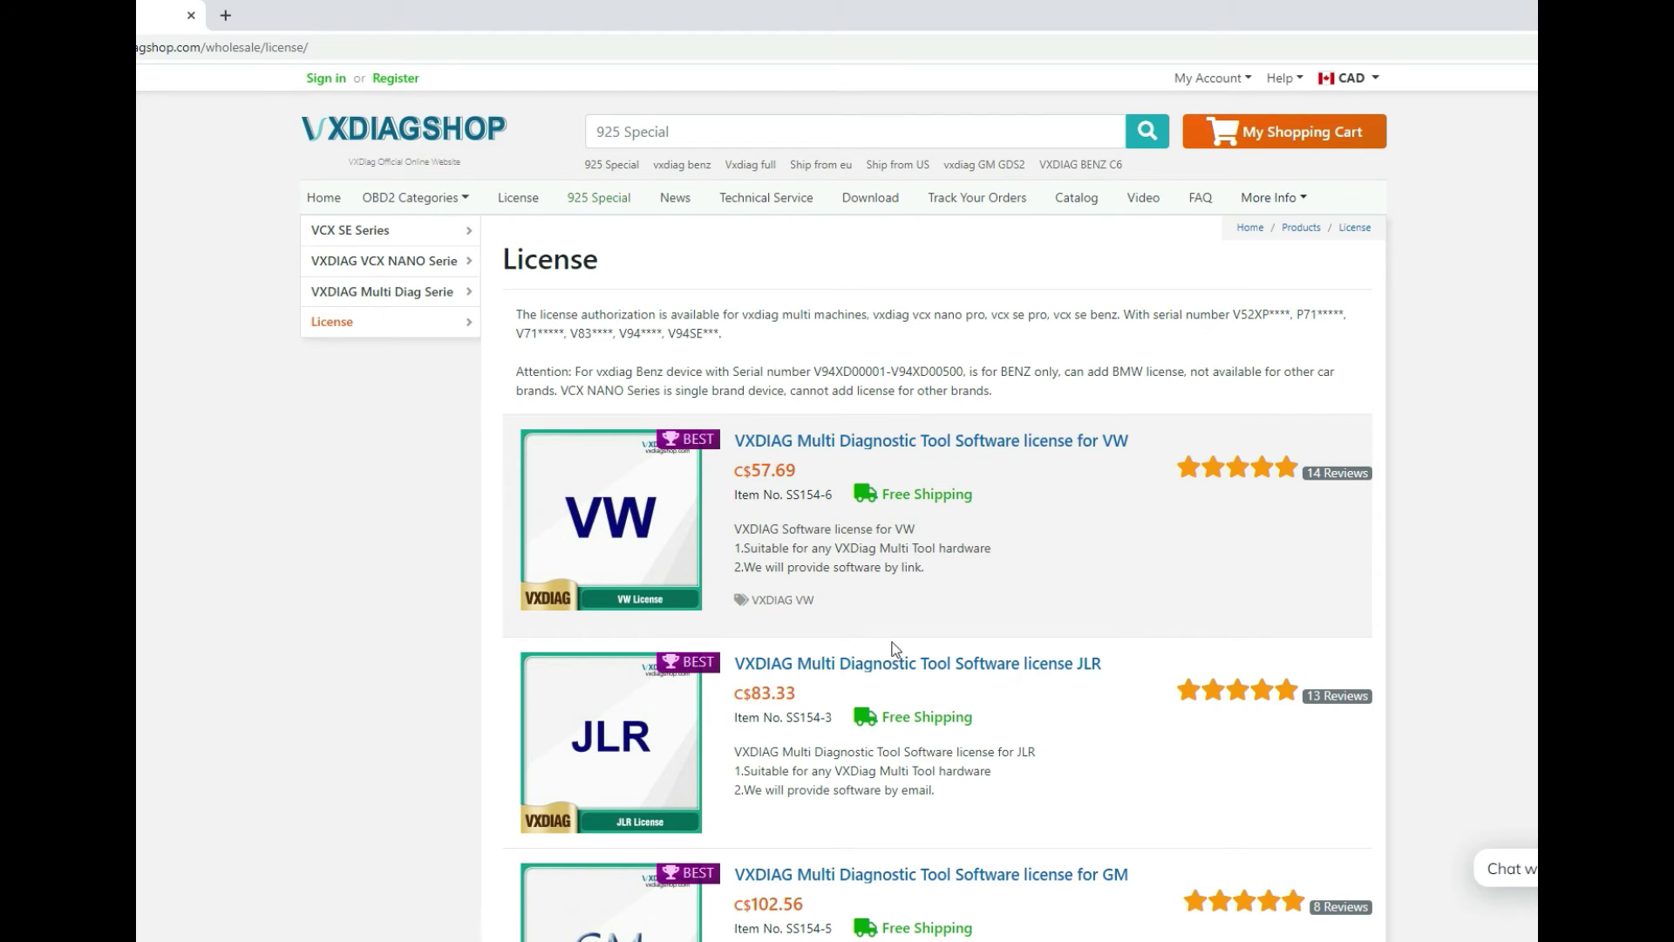
pyautogui.scroll(-2, 855, 707)
pyautogui.scroll(-2, 680, 645)
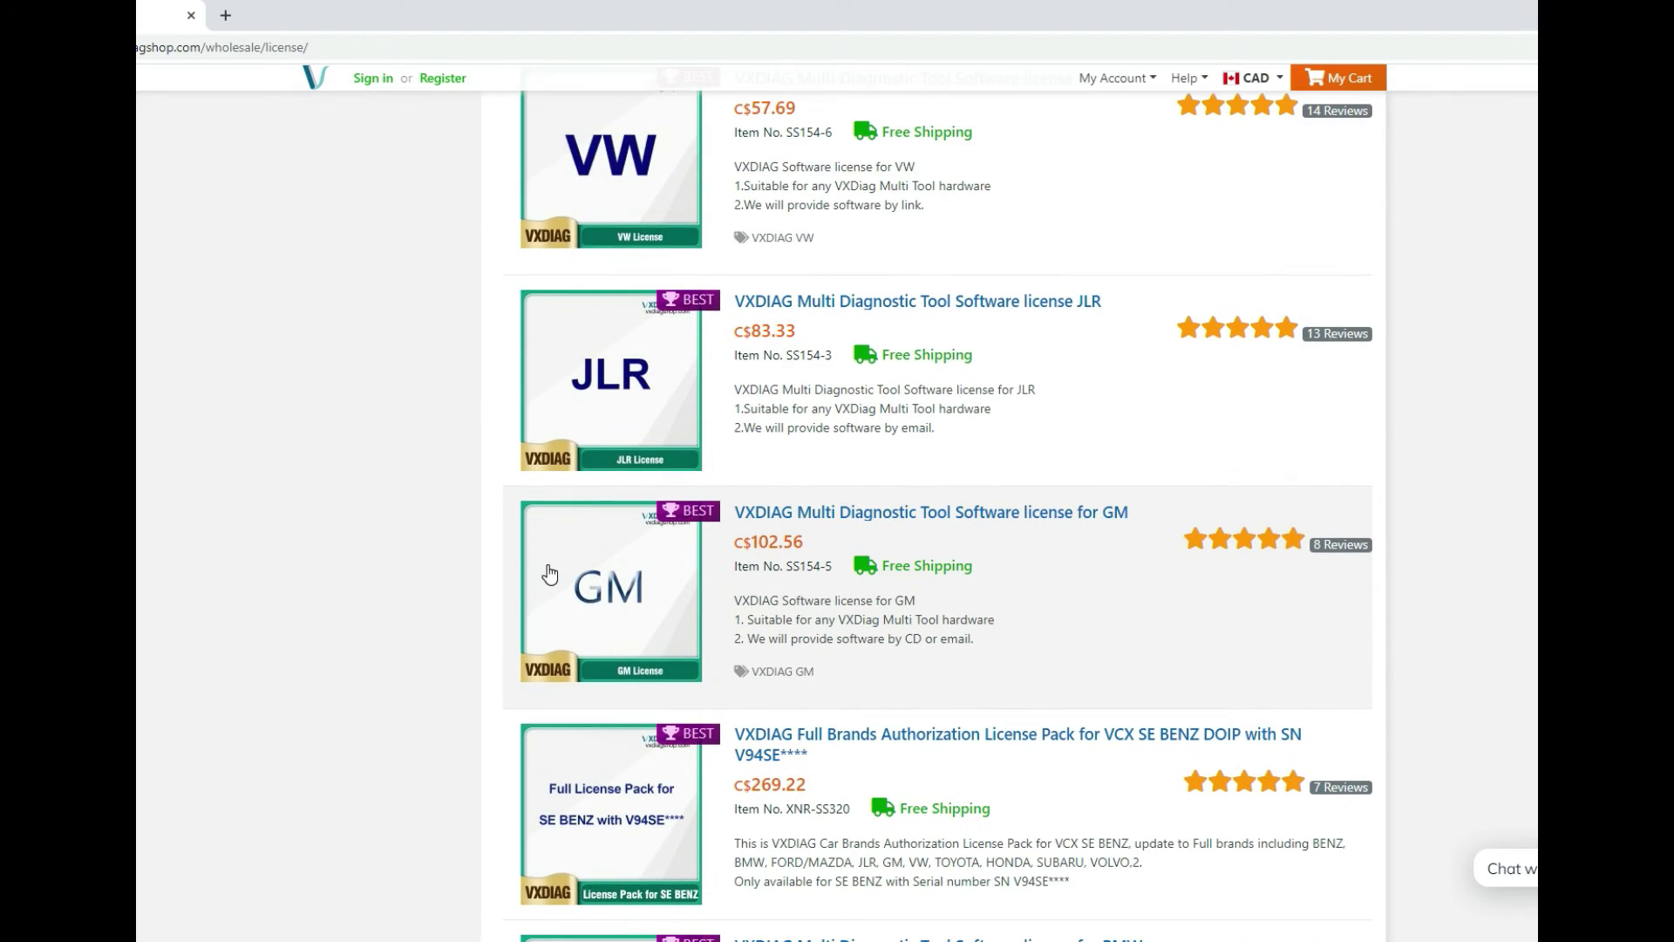
pyautogui.scroll(-2, 886, 698)
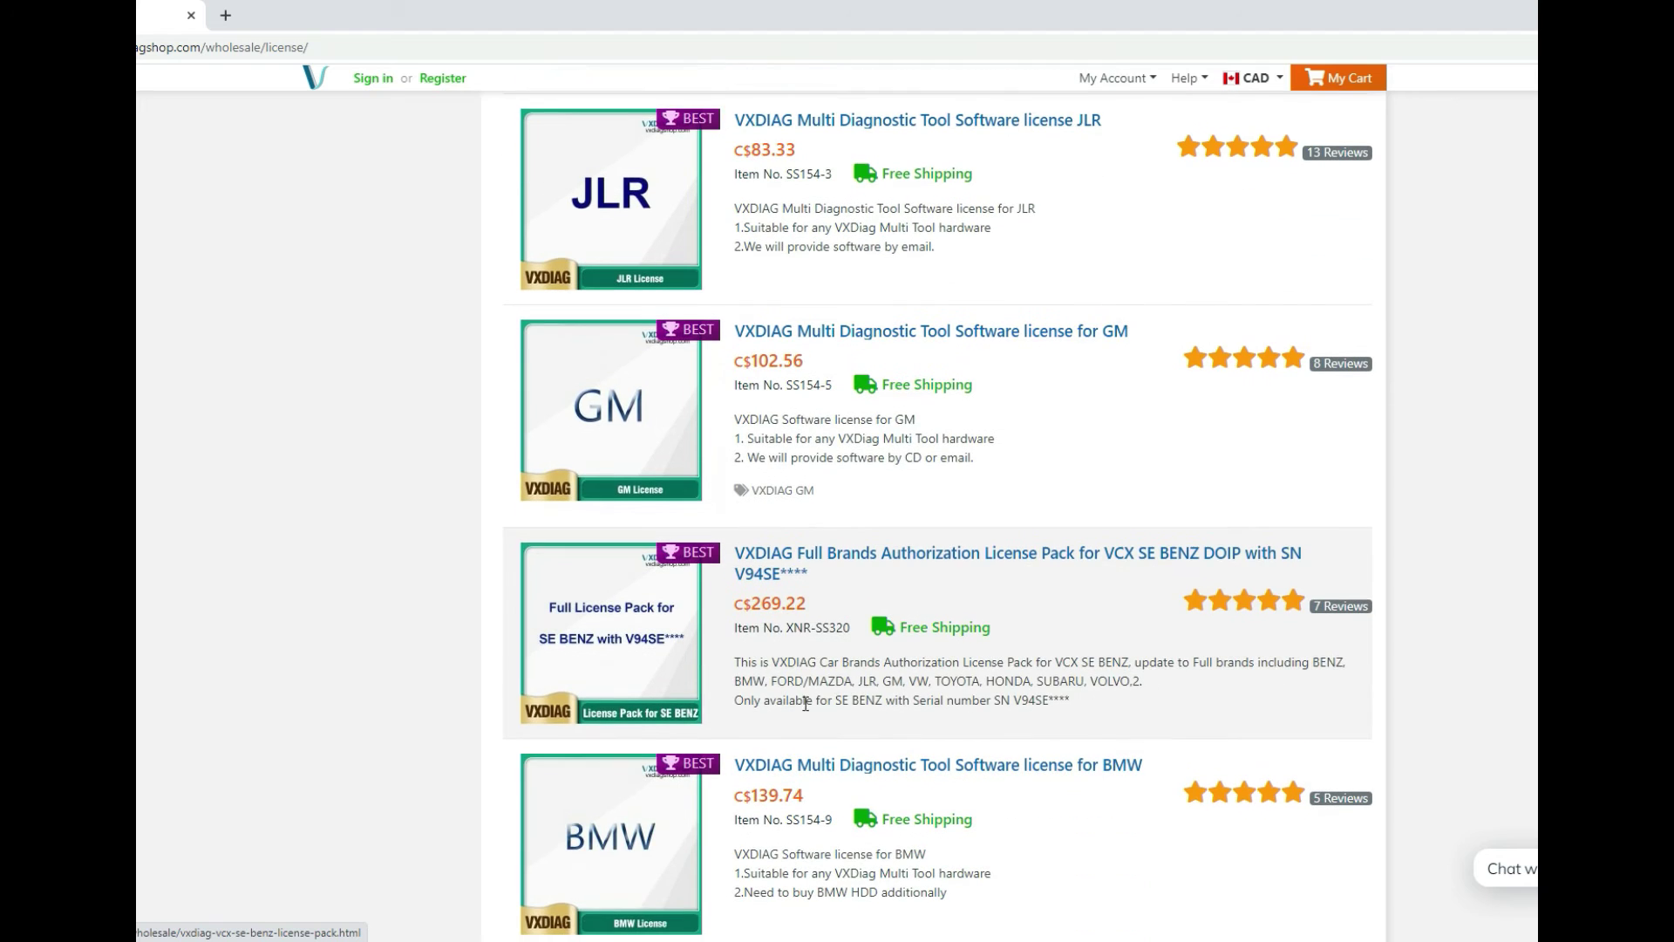
pyautogui.scroll(-9, 846, 640)
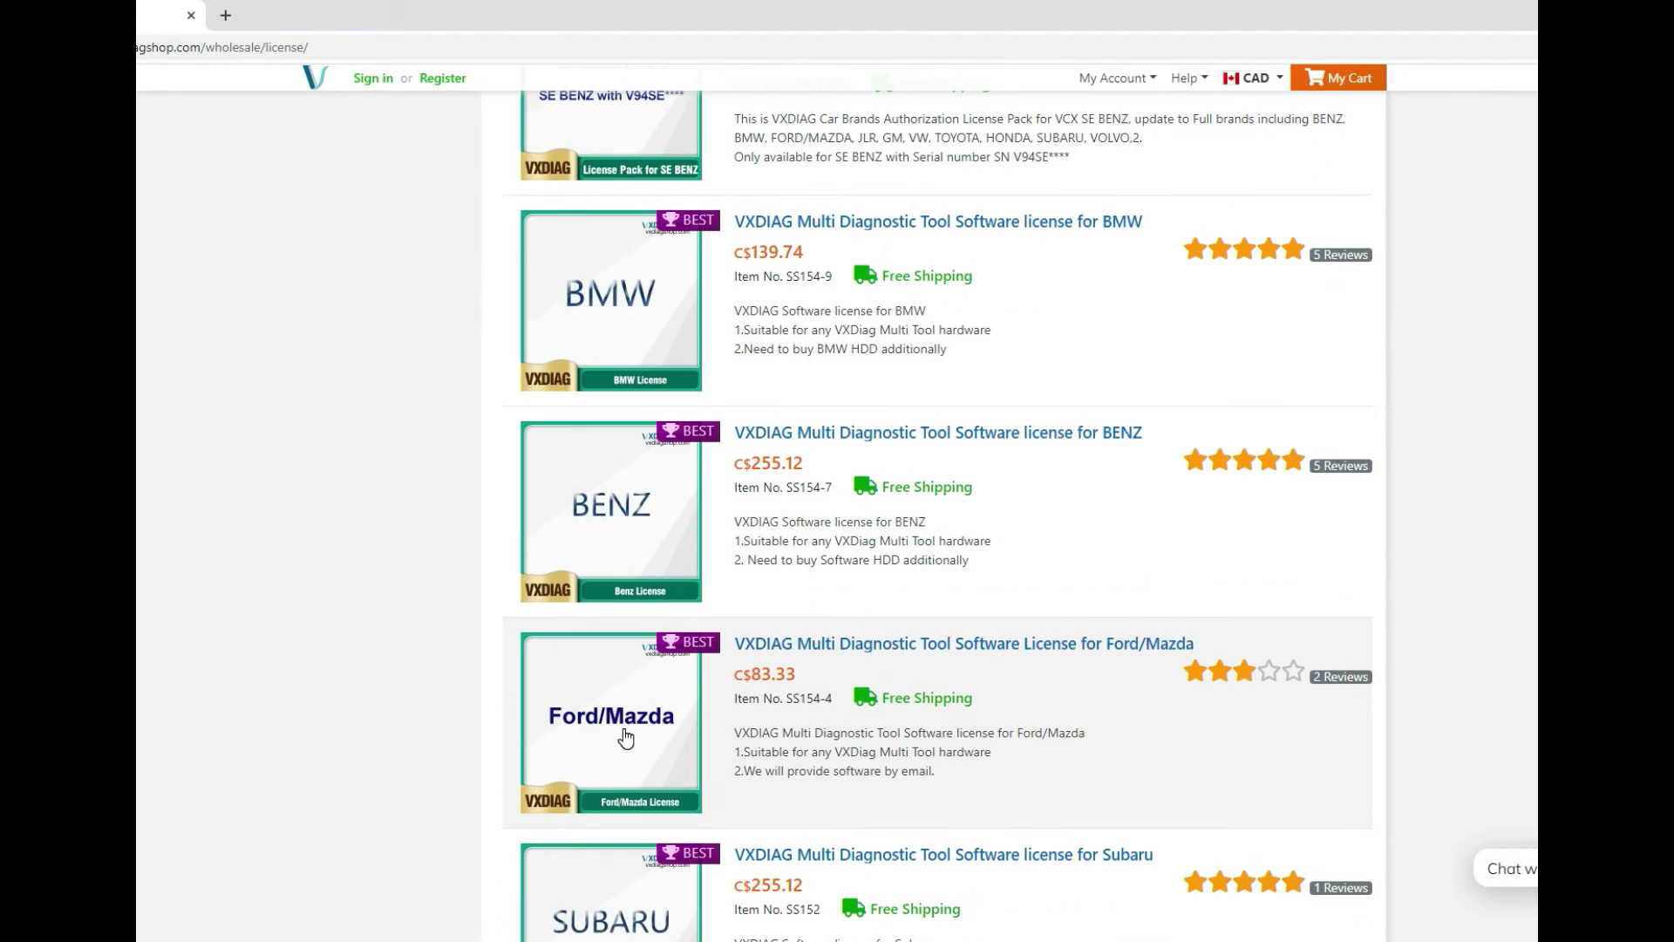
pyautogui.scroll(-3, 959, 582)
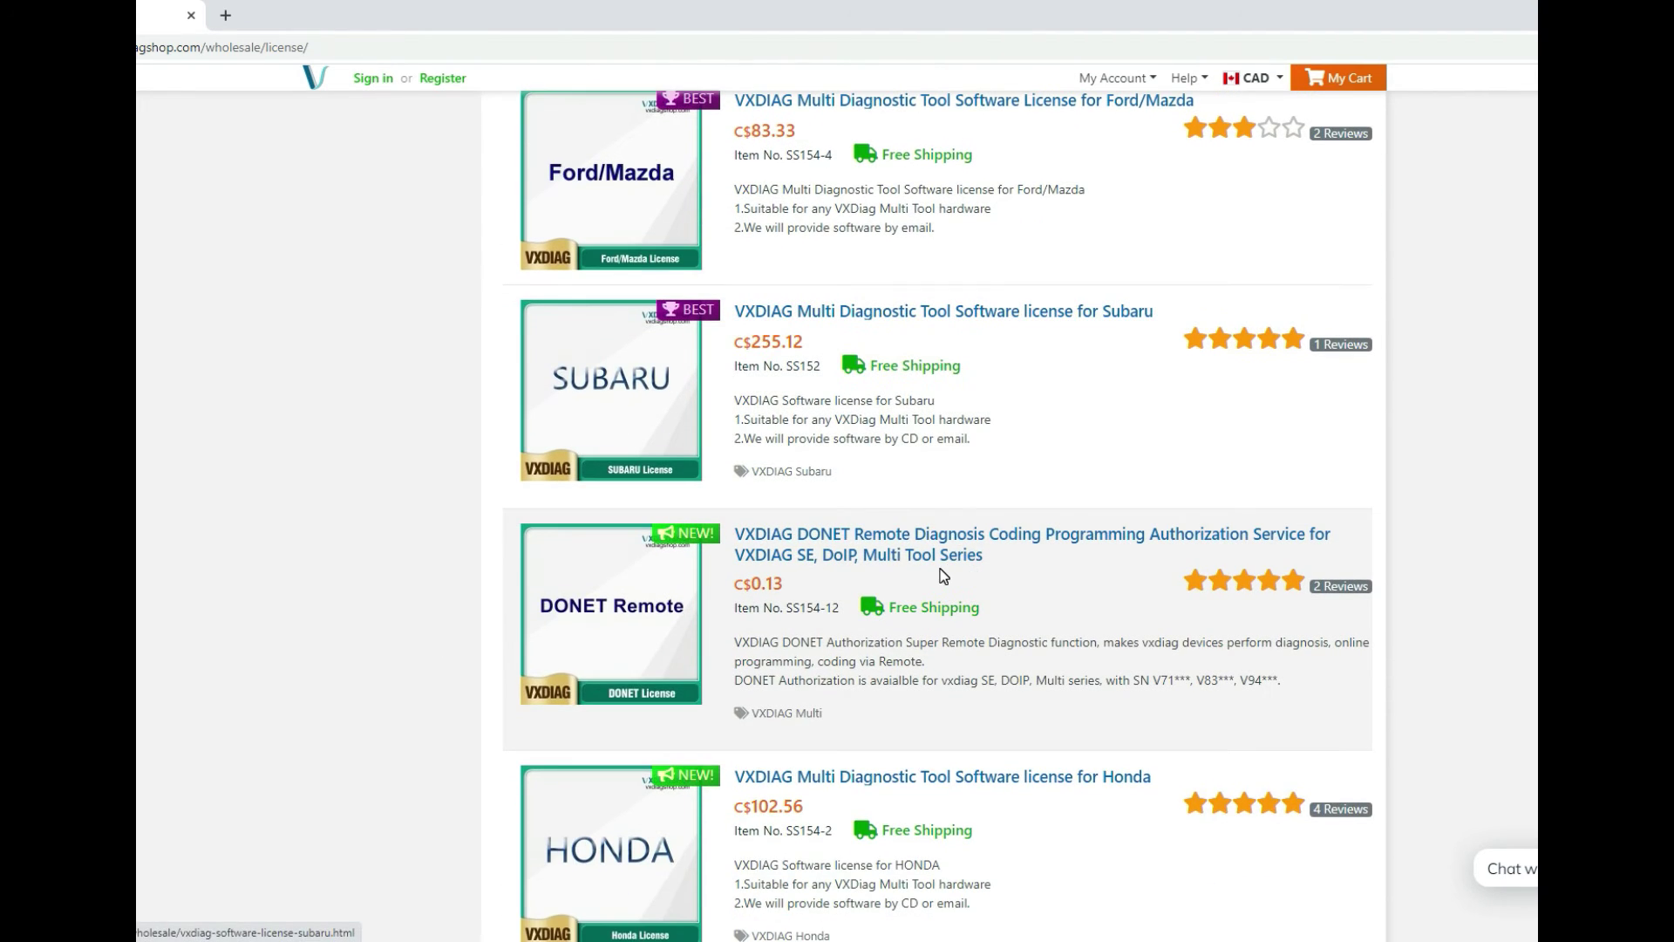
pyautogui.scroll(14, 933, 582)
pyautogui.scroll(4, 933, 583)
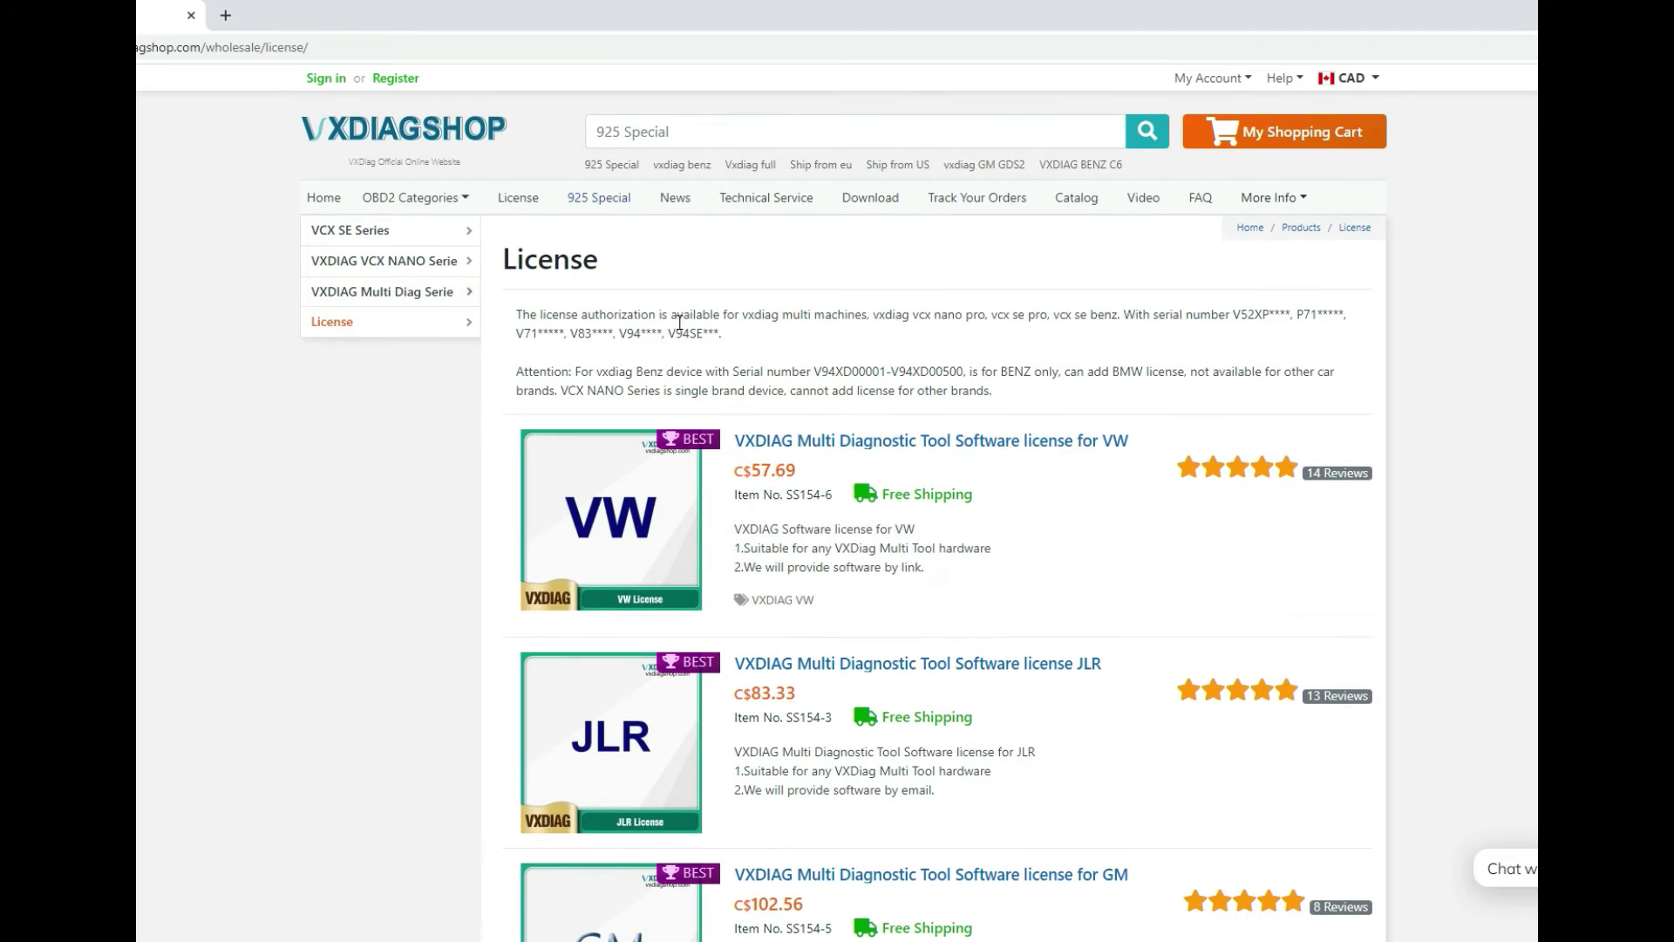
# Step: Go to the VXDIAGSHOP home page and scroll through its promotion banner and new arrivals
pyautogui.click(328, 204)
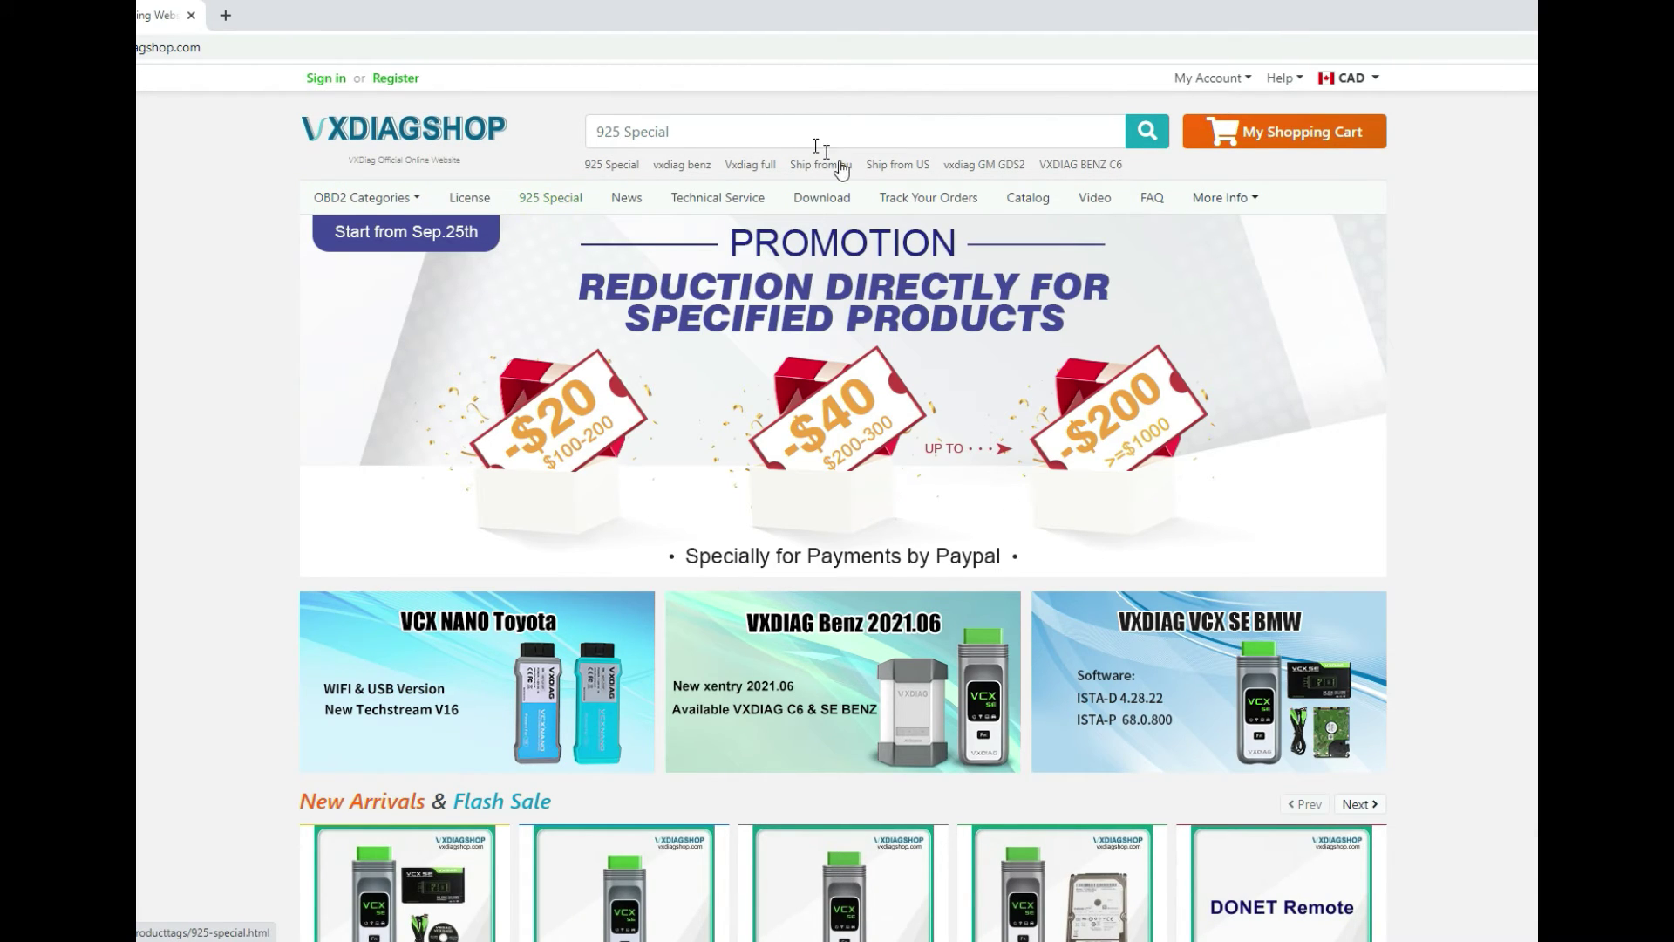
pyautogui.scroll(-1, 879, 416)
pyautogui.scroll(-5, 879, 416)
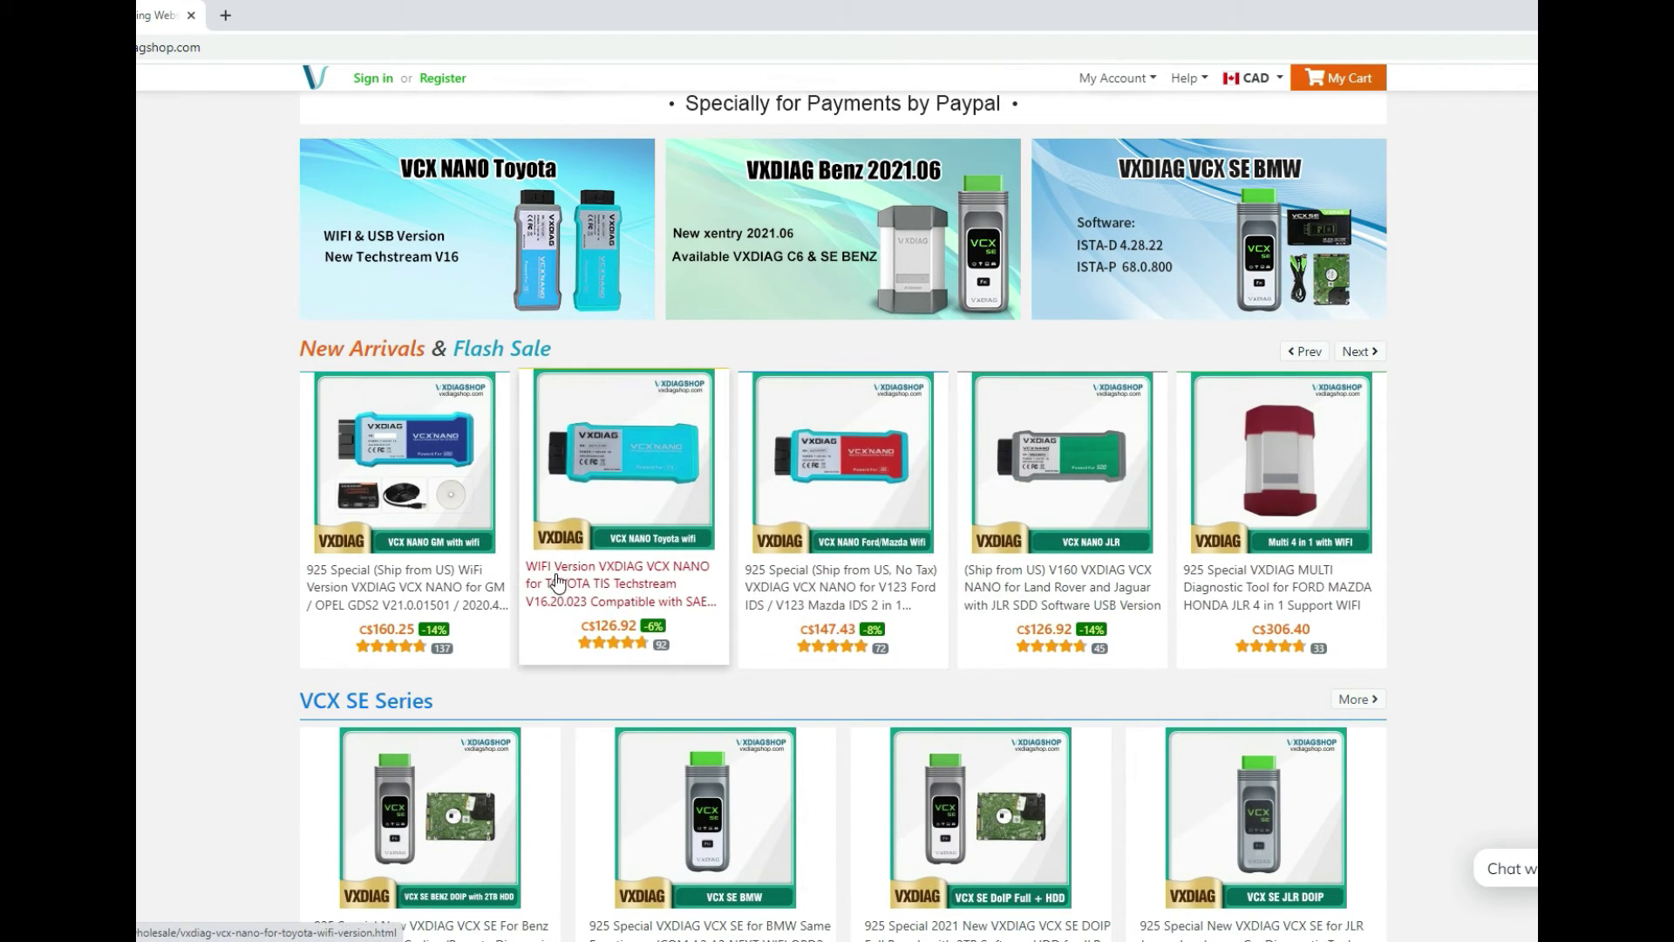
pyautogui.scroll(-2, 828, 748)
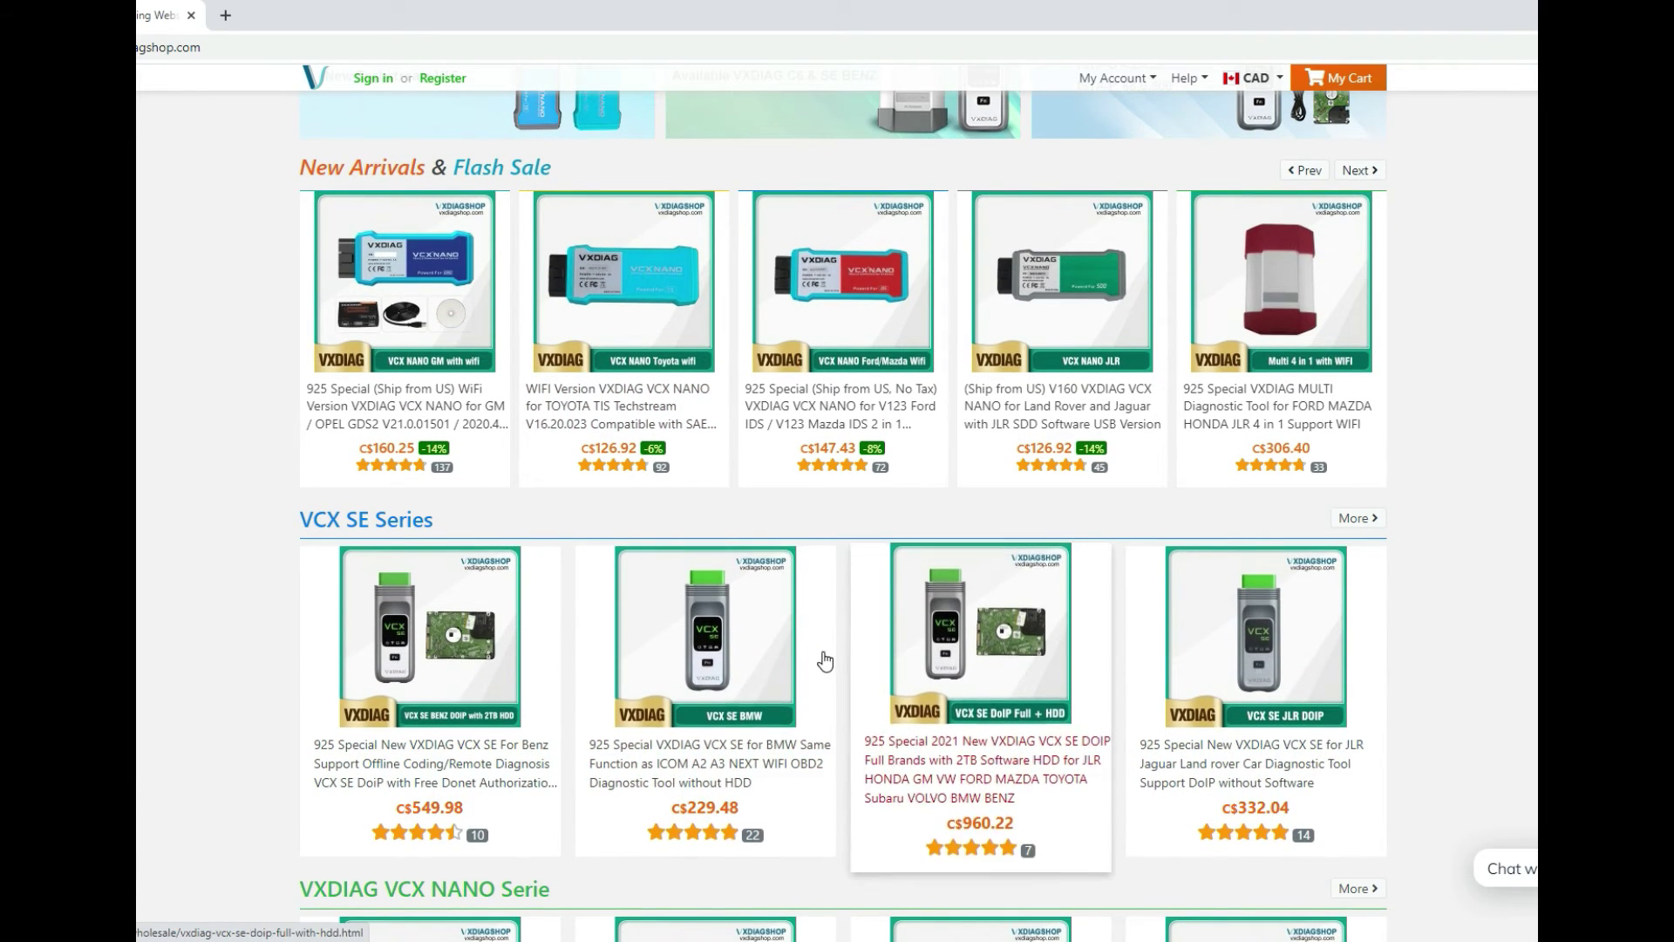
pyautogui.scroll(7, 828, 664)
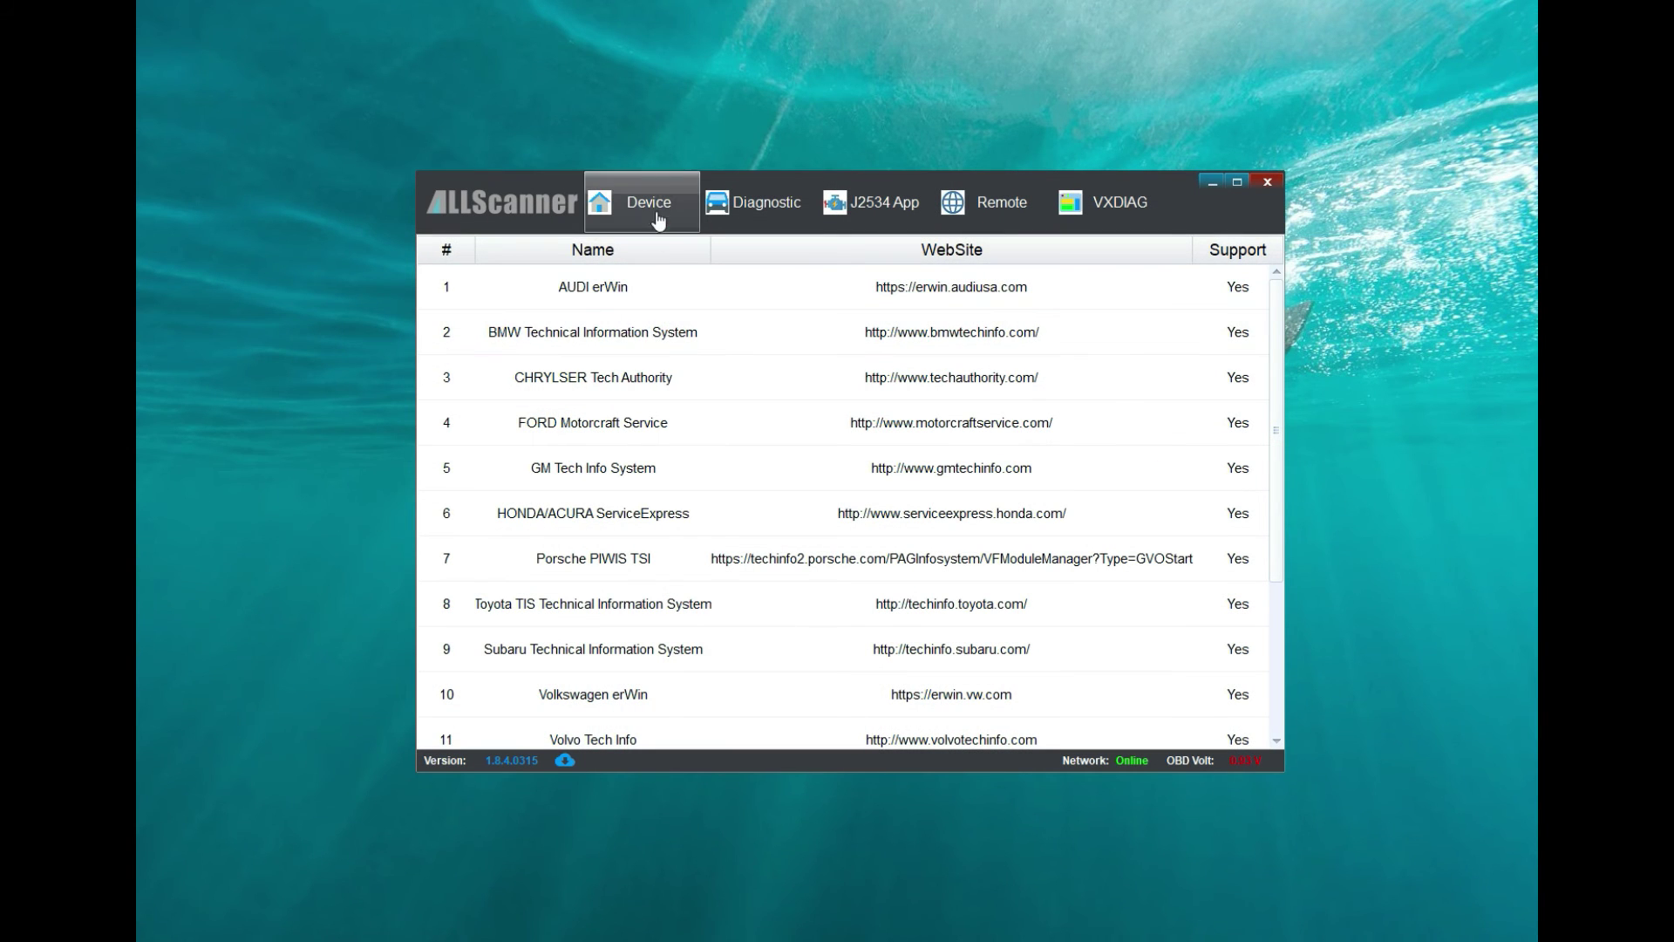
# Step: View the installed PASSTHRU driver's details (version 04.04.210328) under Diagnostic, then close them
pyautogui.click(656, 209)
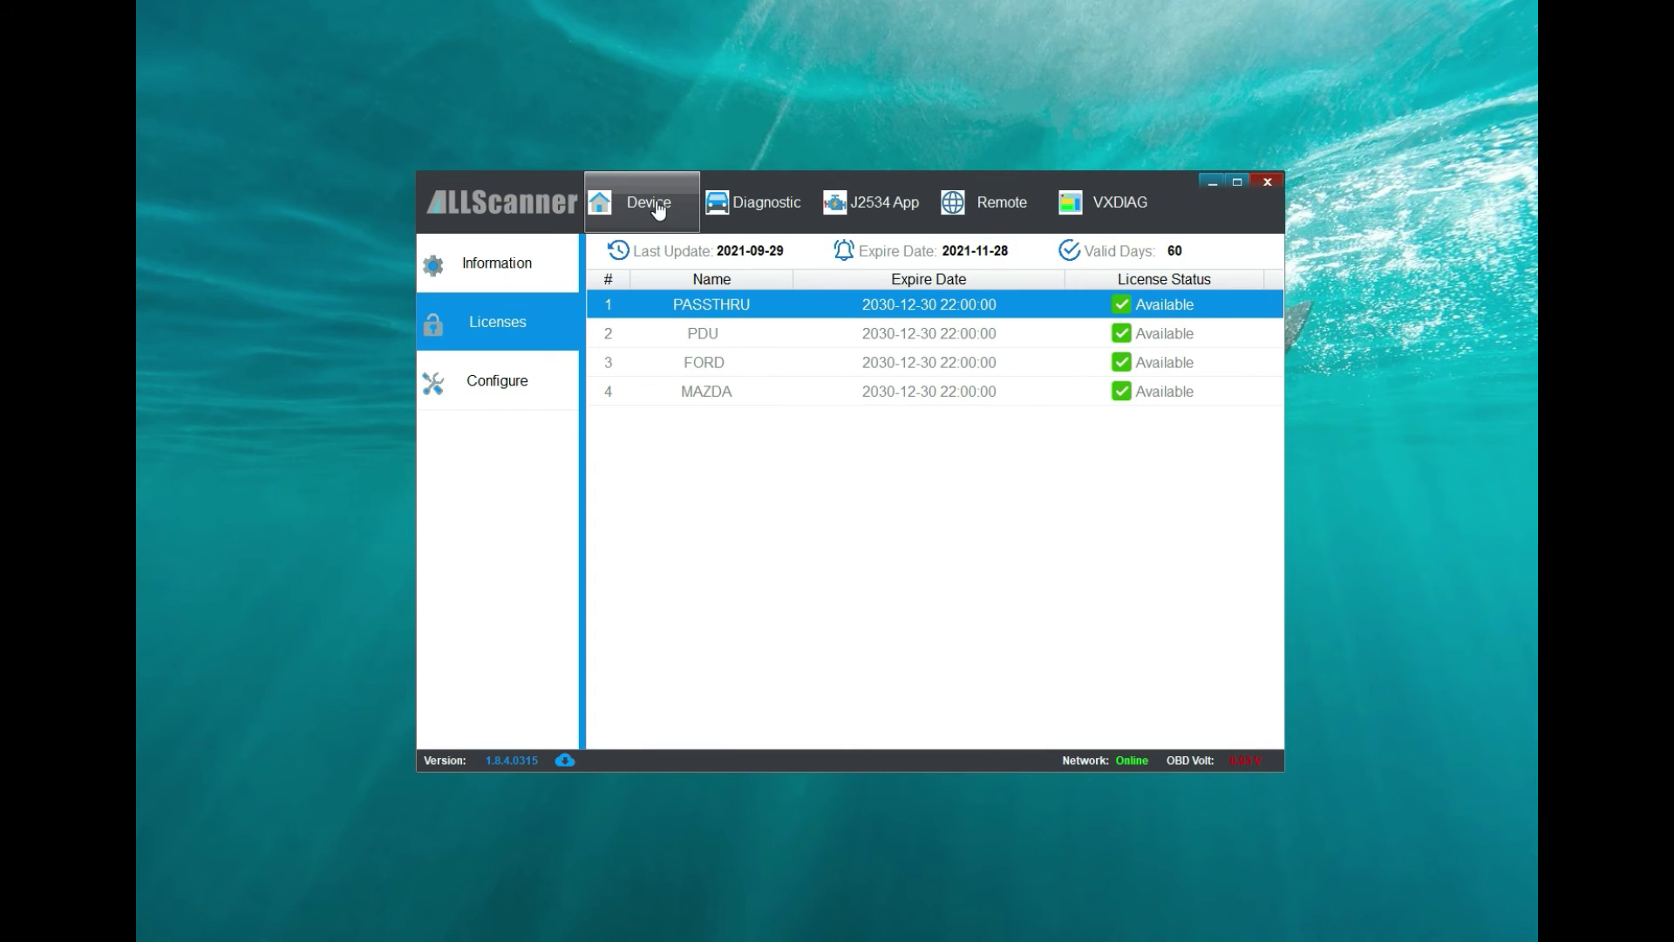
pyautogui.click(751, 212)
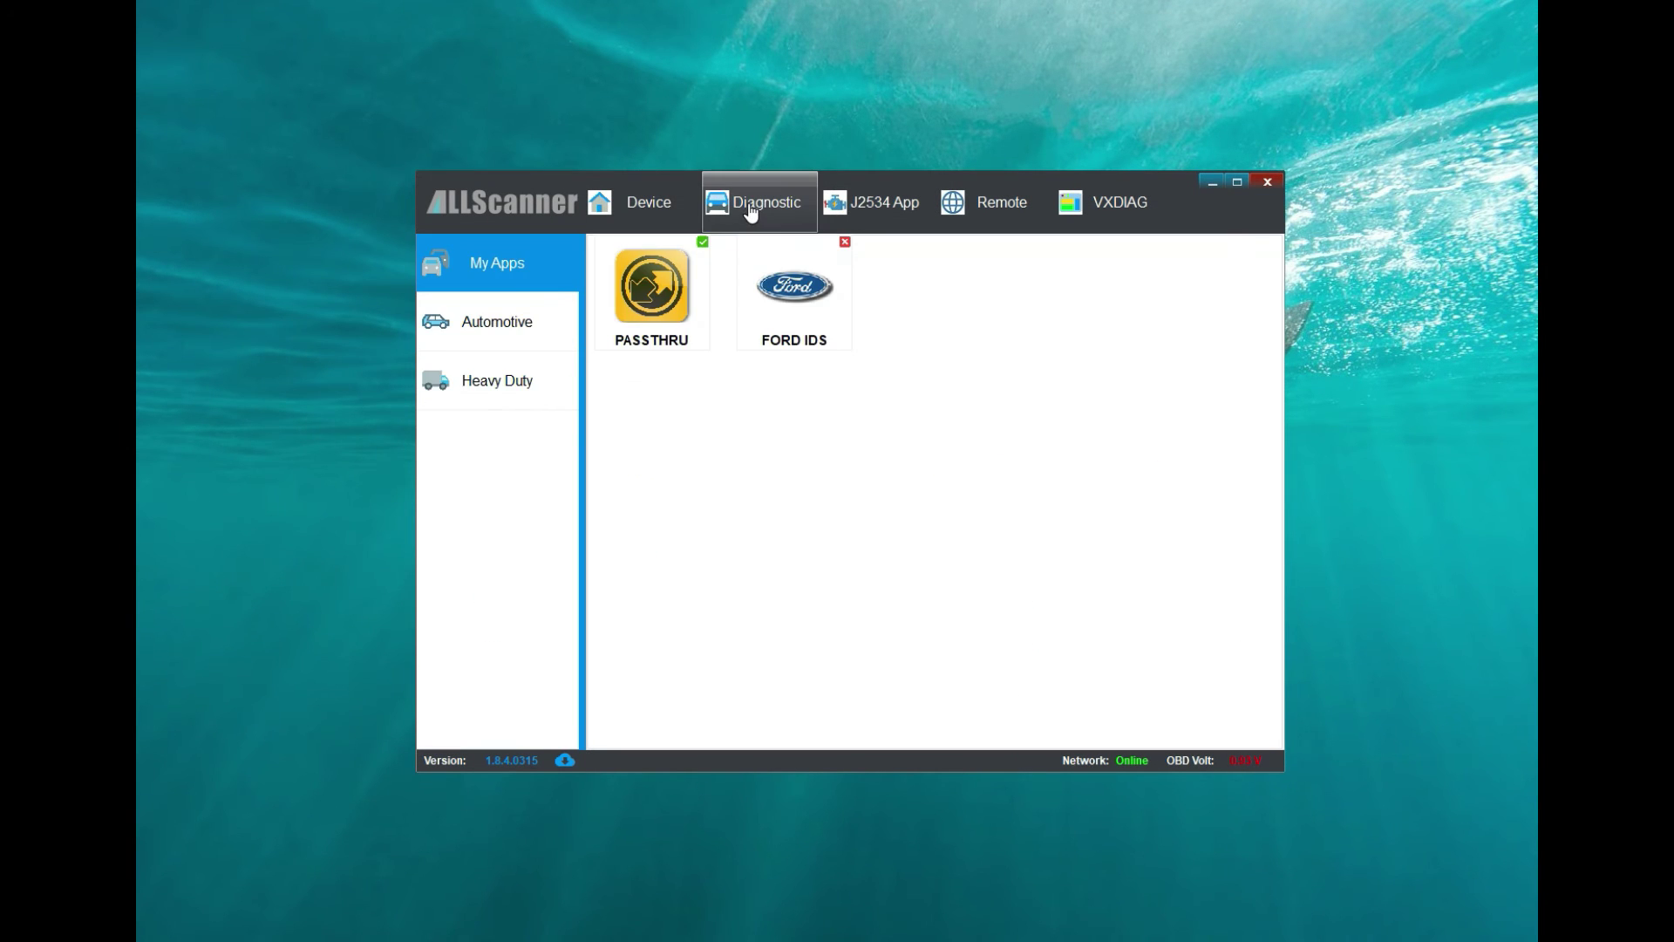
pyautogui.click(663, 287)
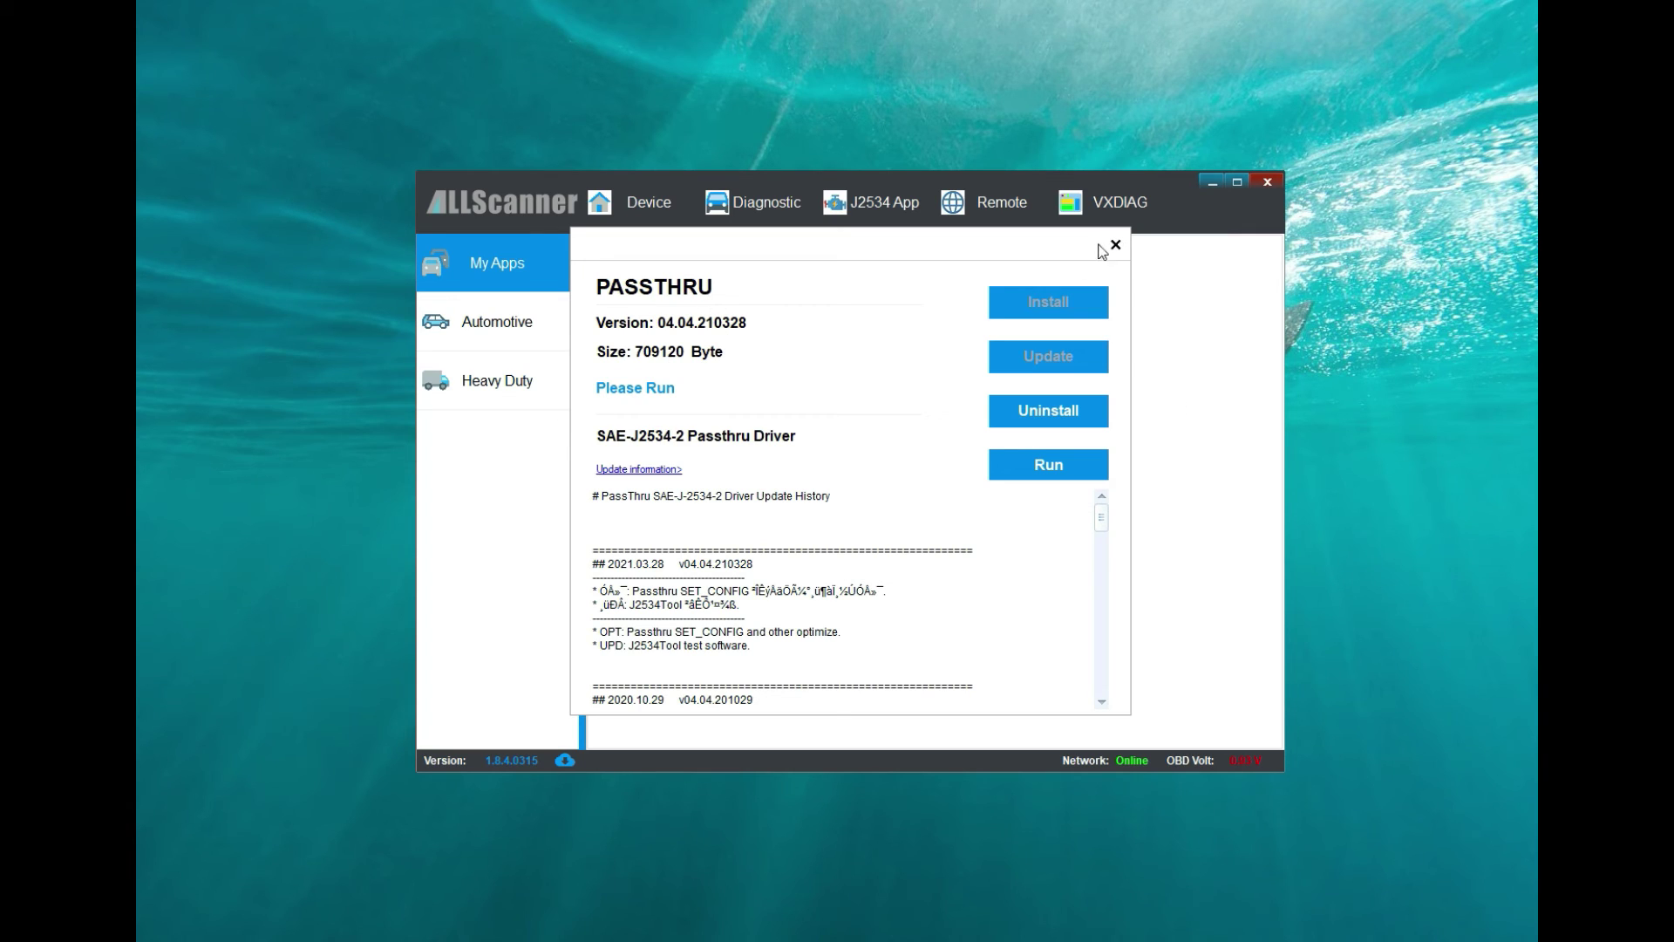
pyautogui.click(1115, 246)
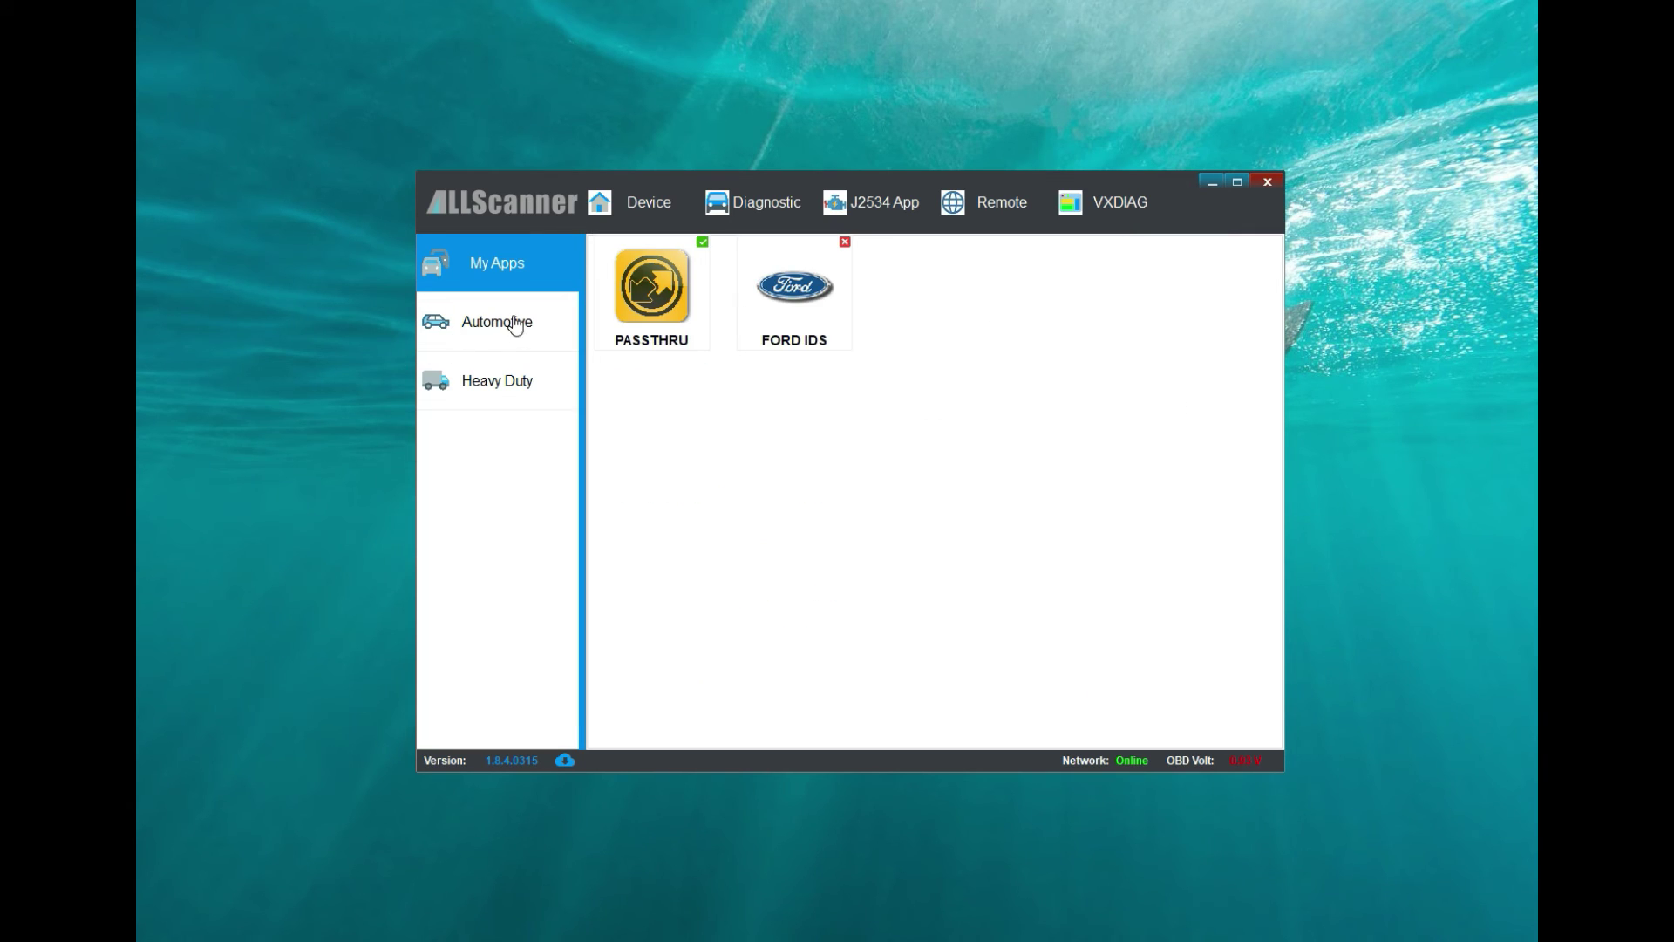
# Step: Browse the Automotive and Heavy Duty app catalogs, then go back to My Apps and the device's Licenses
pyautogui.click(514, 323)
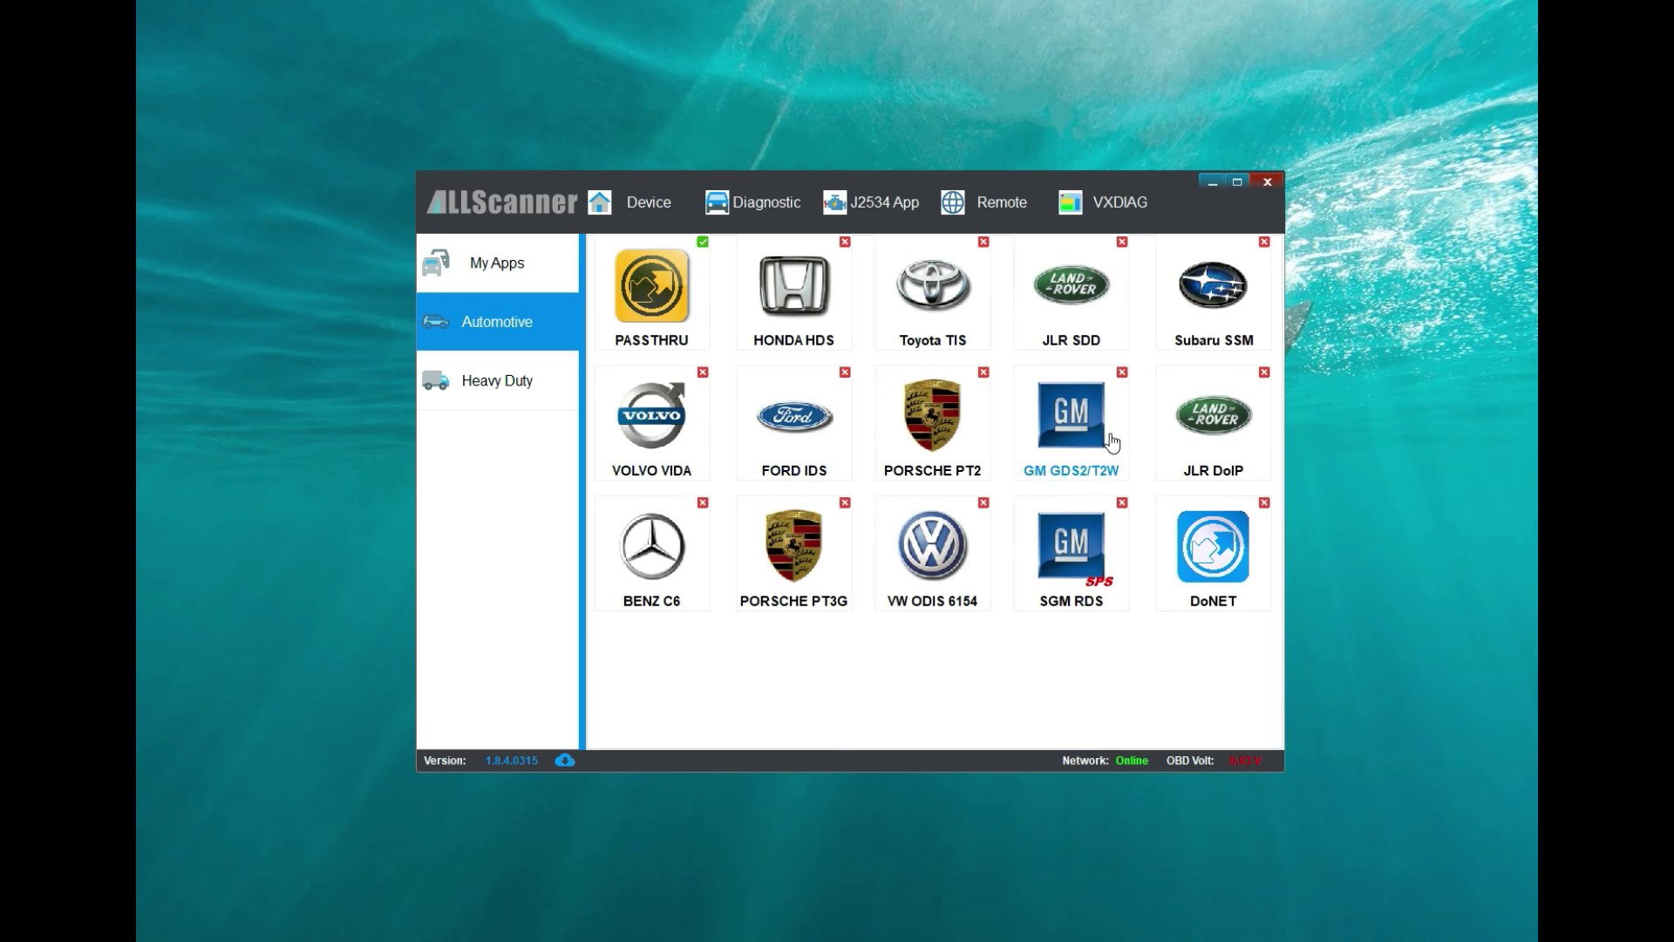
pyautogui.click(471, 373)
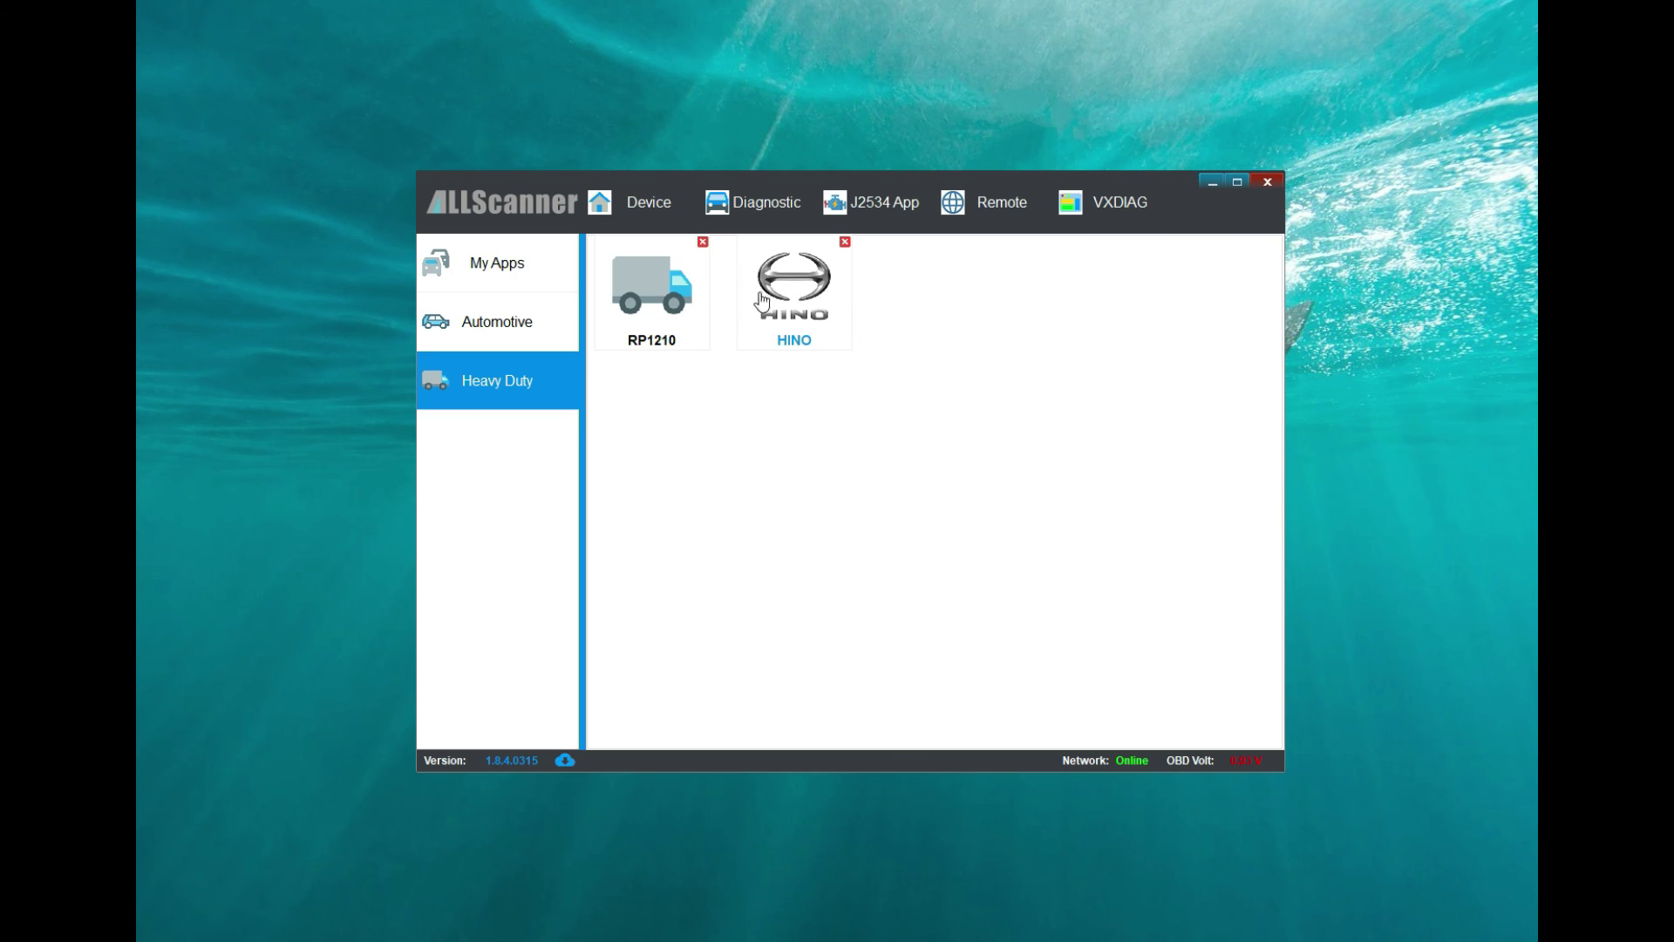
pyautogui.click(506, 254)
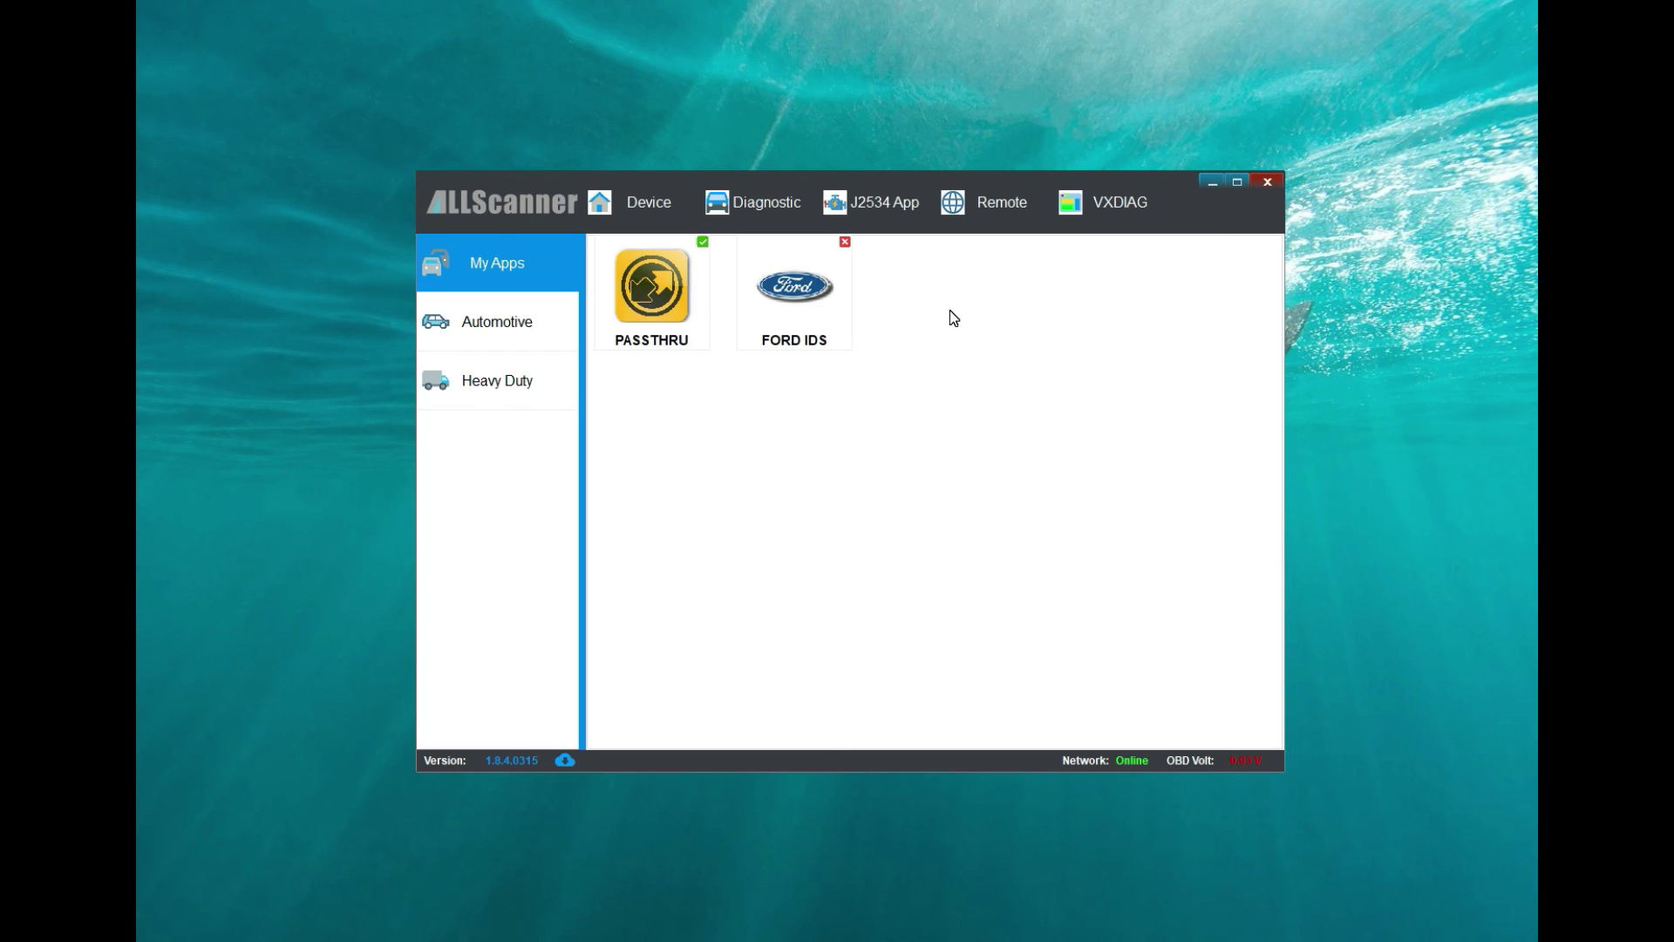
pyautogui.click(650, 203)
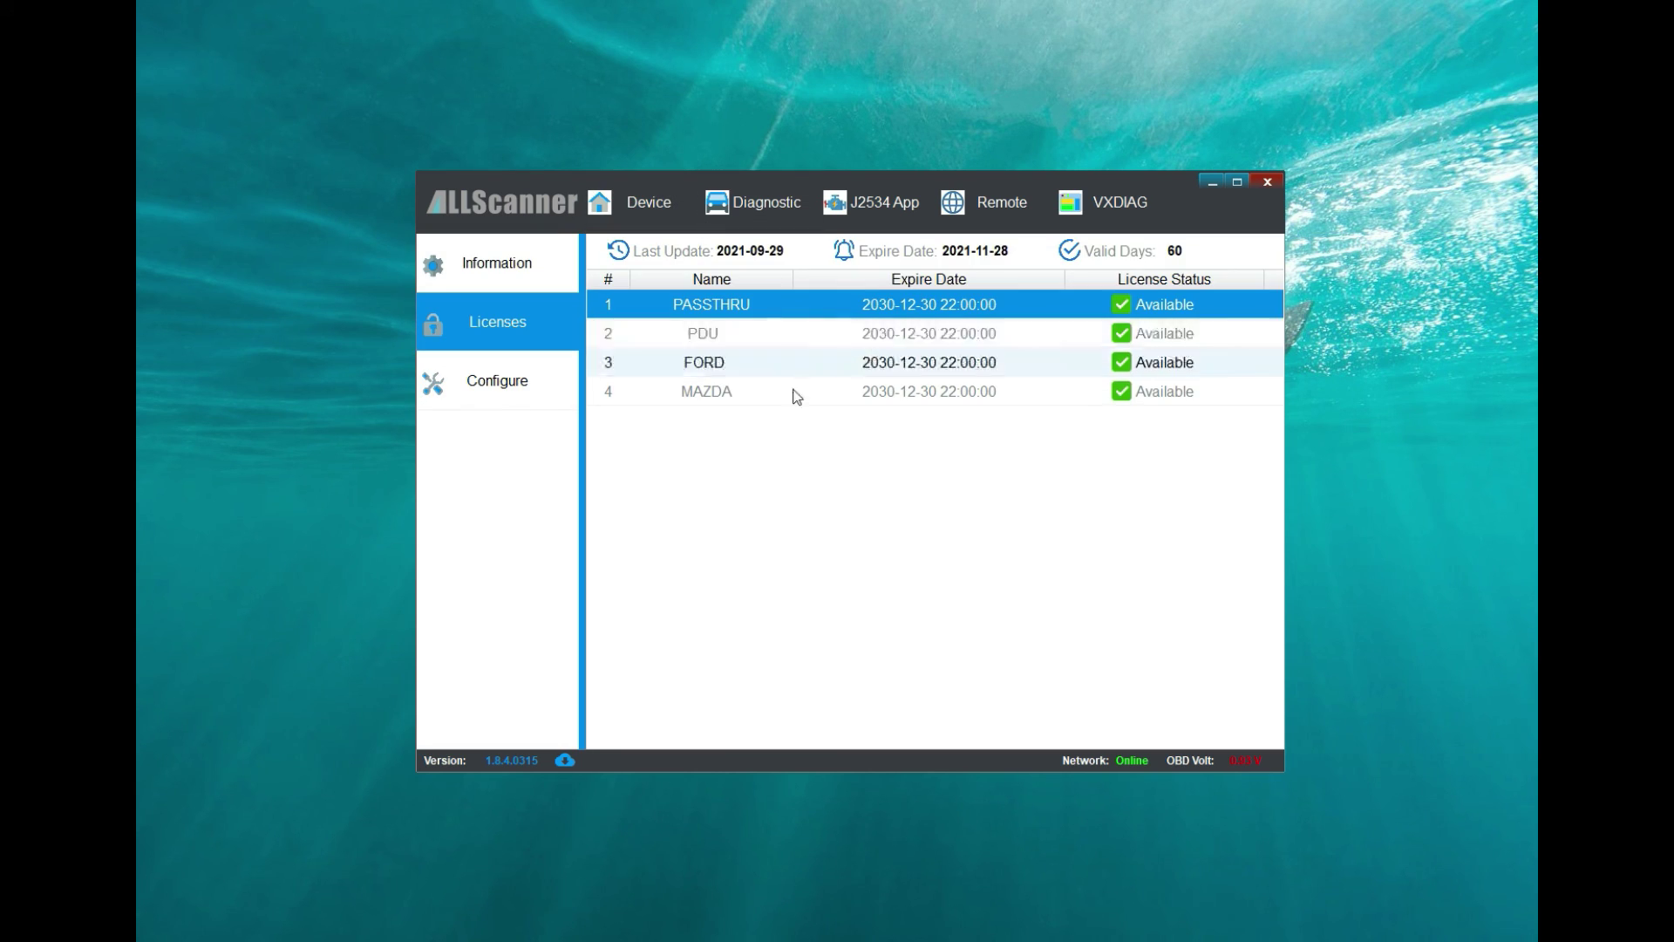